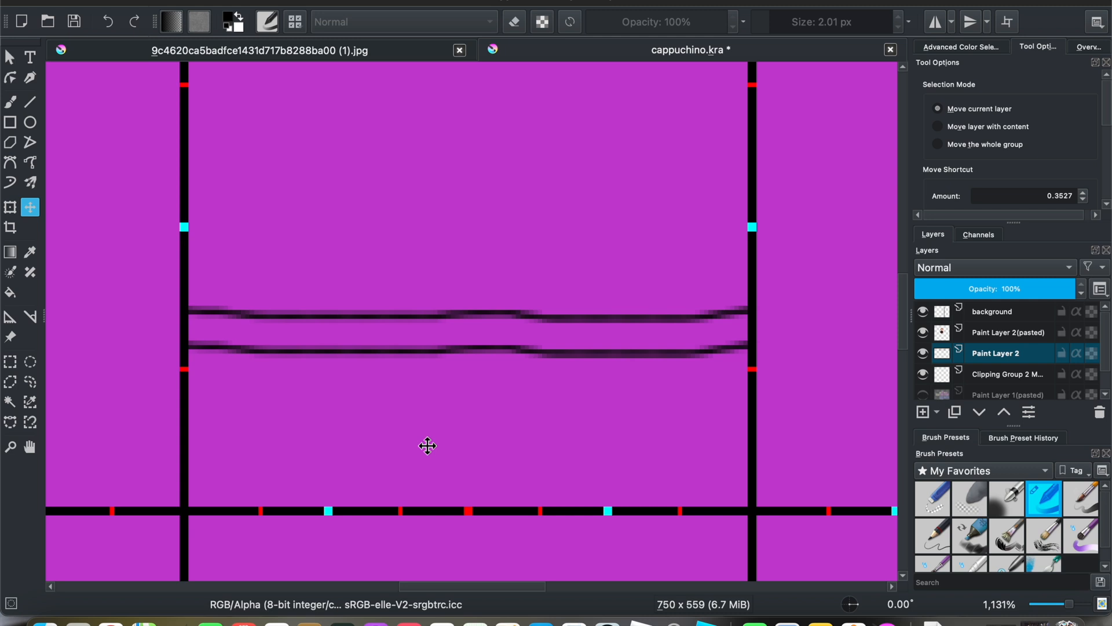
Copy a 64 × 63 px section of the wavy double line and paste it into the narrow panel two columns left of the central one.
{"action": "scroll", "coordinate": [410, 295], "scroll_direction": "up", "scroll_amount": 3}
{"action": "left_click", "coordinate": [11, 362]}
{"action": "left_click_drag", "start_coordinate": [331, 232], "coordinate": [612, 507]}
{"action": "key", "text": "super+c"}
{"action": "scroll", "coordinate": [608, 399], "scroll_direction": "down", "scroll_amount": 3}
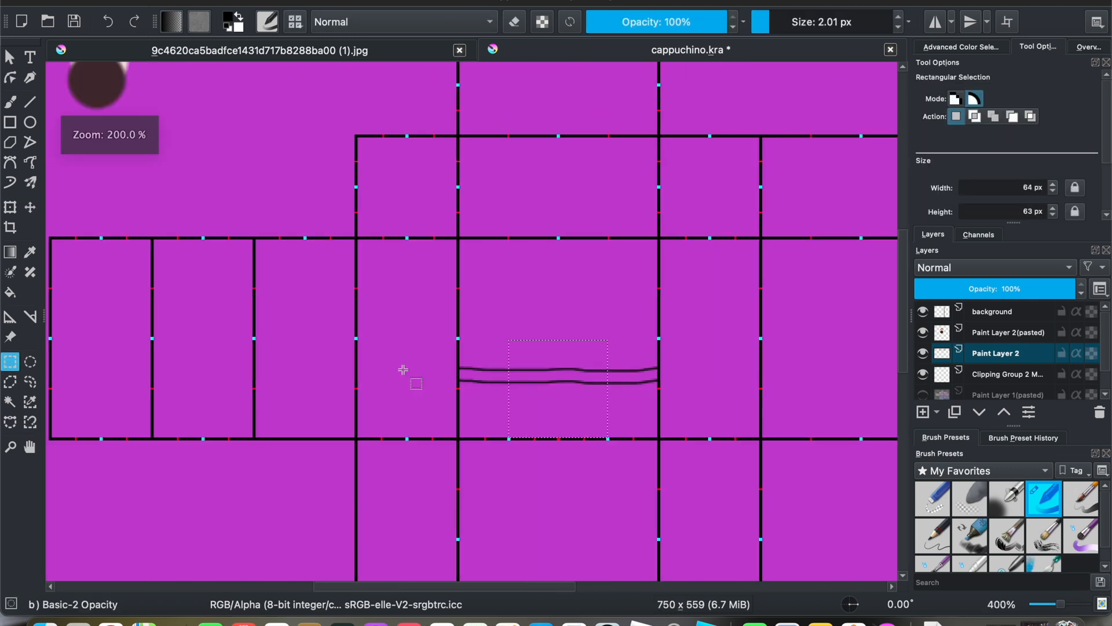
{"action": "key", "text": "super+v"}
{"action": "scroll", "coordinate": [414, 373], "scroll_direction": "up", "scroll_amount": 1}
{"action": "left_click", "coordinate": [30, 207]}
{"action": "mouse_move", "coordinate": [621, 417]}
{"action": "left_mouse_down"}
{"action": "mouse_move", "coordinate": [420, 415]}
{"action": "mouse_move", "coordinate": [266, 456]}
{"action": "left_mouse_up"}
{"action": "scroll", "coordinate": [269, 452], "scroll_direction": "up", "scroll_amount": 2}
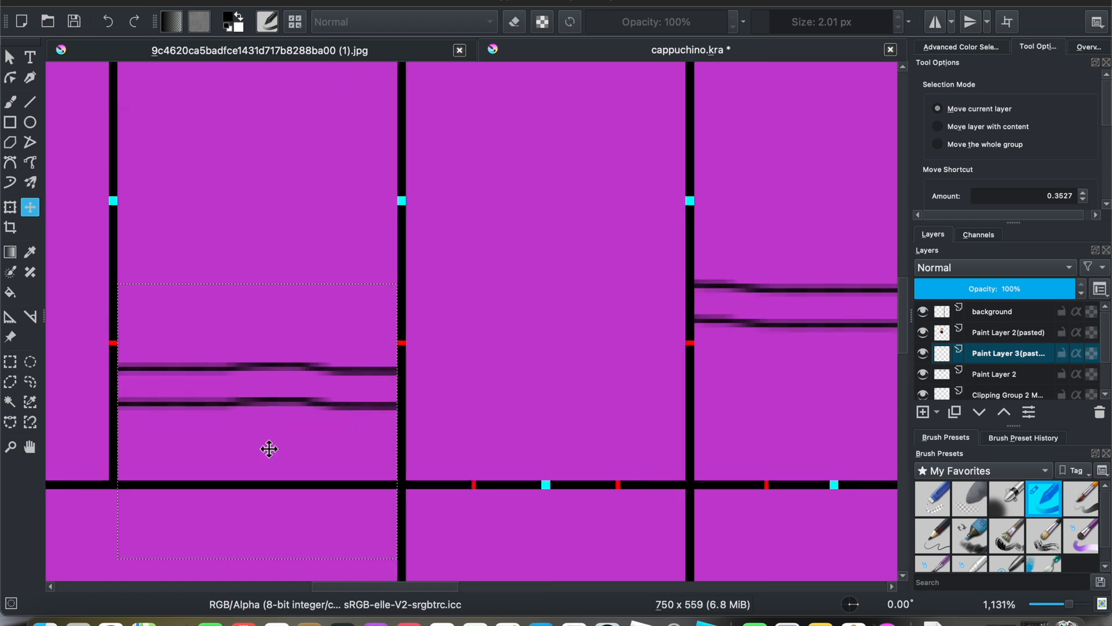
{"action": "scroll", "coordinate": [268, 450], "scroll_direction": "down", "scroll_amount": 3}
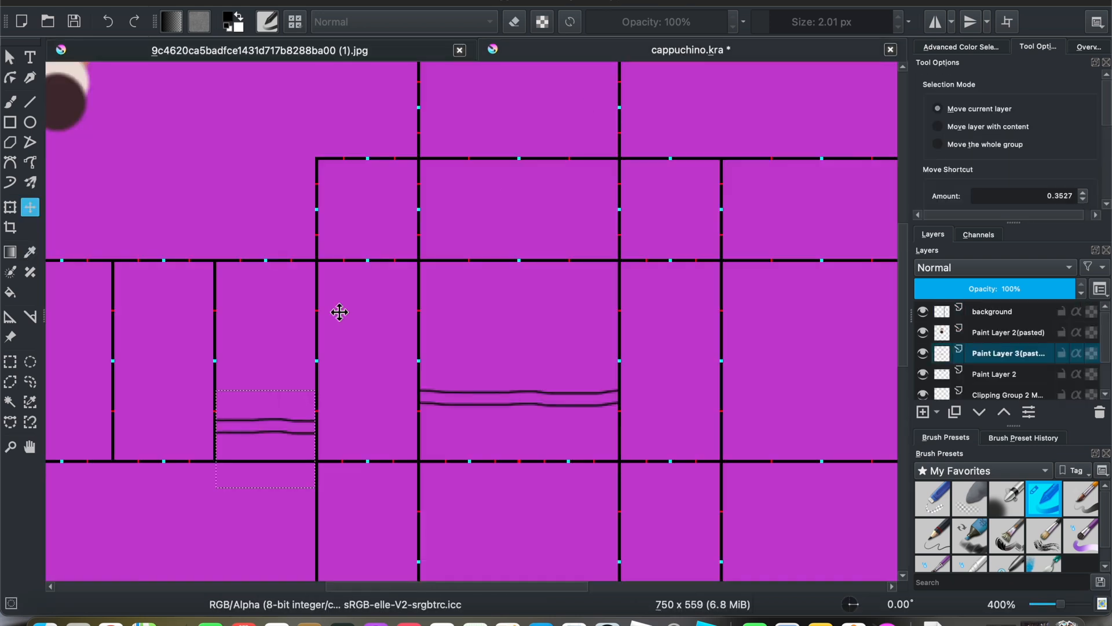
Move the pasted line section to the narrow panel directly left of the central one, in line with the central wavy lines.
{"action": "scroll", "coordinate": [340, 312], "scroll_direction": "up", "scroll_amount": 2}
{"action": "mouse_move", "coordinate": [318, 429]}
{"action": "left_mouse_down"}
{"action": "mouse_move", "coordinate": [527, 437]}
{"action": "mouse_move", "coordinate": [344, 344]}
{"action": "mouse_move", "coordinate": [631, 342]}
{"action": "left_mouse_up"}
{"action": "scroll", "coordinate": [344, 345], "scroll_direction": "down", "scroll_amount": 2}
Place further copies of the short line section in the narrow panel right of centre and the one two columns left.
{"action": "key", "text": "super+c"}
{"action": "key", "text": "super+v"}
{"action": "scroll", "coordinate": [631, 342], "scroll_direction": "up", "scroll_amount": 4}
{"action": "left_click_drag", "start_coordinate": [510, 342], "coordinate": [146, 381]}
{"action": "scroll", "coordinate": [551, 346], "scroll_direction": "down", "scroll_amount": 4}
{"action": "key", "text": "super+v"}
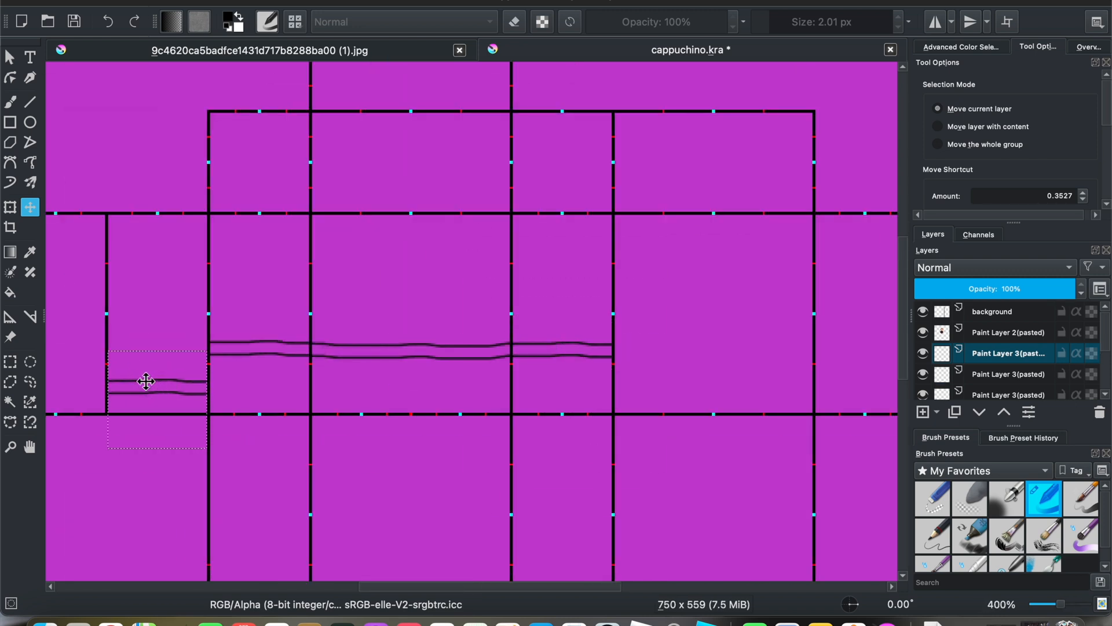
{"action": "scroll", "coordinate": [1040, 371], "scroll_direction": "down", "scroll_amount": 3}
Copy the 128 × 68 px section of Paint Layer 2's wavy lines into the wide right panel and merge the pasted pieces into that layer.
{"action": "left_click", "coordinate": [1031, 359]}
{"action": "left_click", "coordinate": [10, 362]}
{"action": "scroll", "coordinate": [311, 315], "scroll_direction": "up", "scroll_amount": 2}
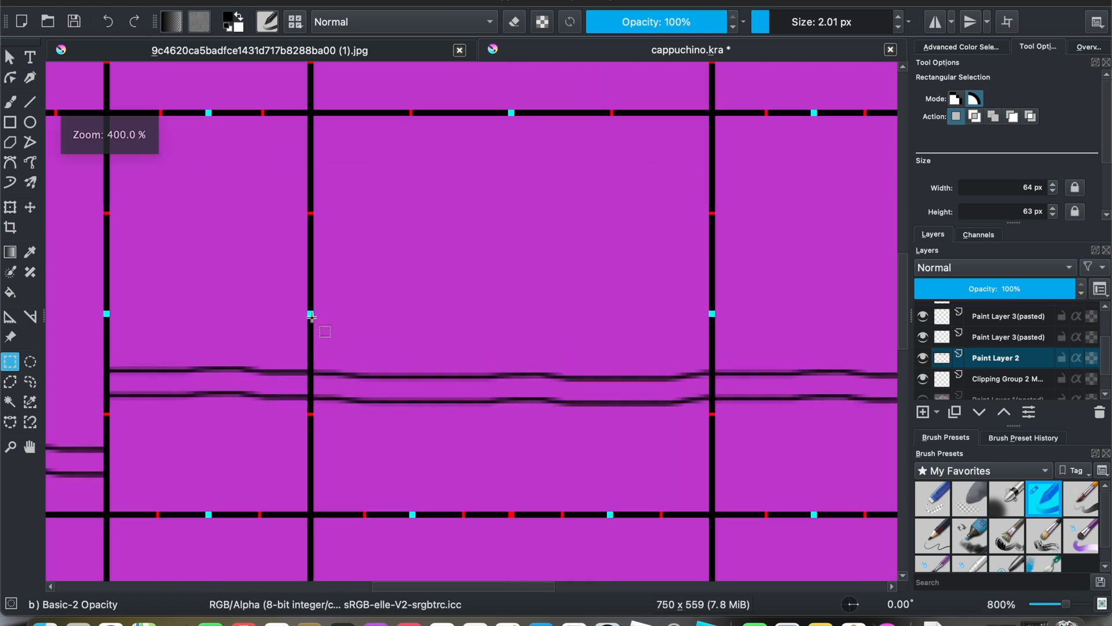
{"action": "left_click_drag", "start_coordinate": [311, 314], "coordinate": [708, 525]}
{"action": "scroll", "coordinate": [604, 458], "scroll_direction": "down", "scroll_amount": 4}
{"action": "key", "text": "super+c"}
{"action": "key", "text": "super+v"}
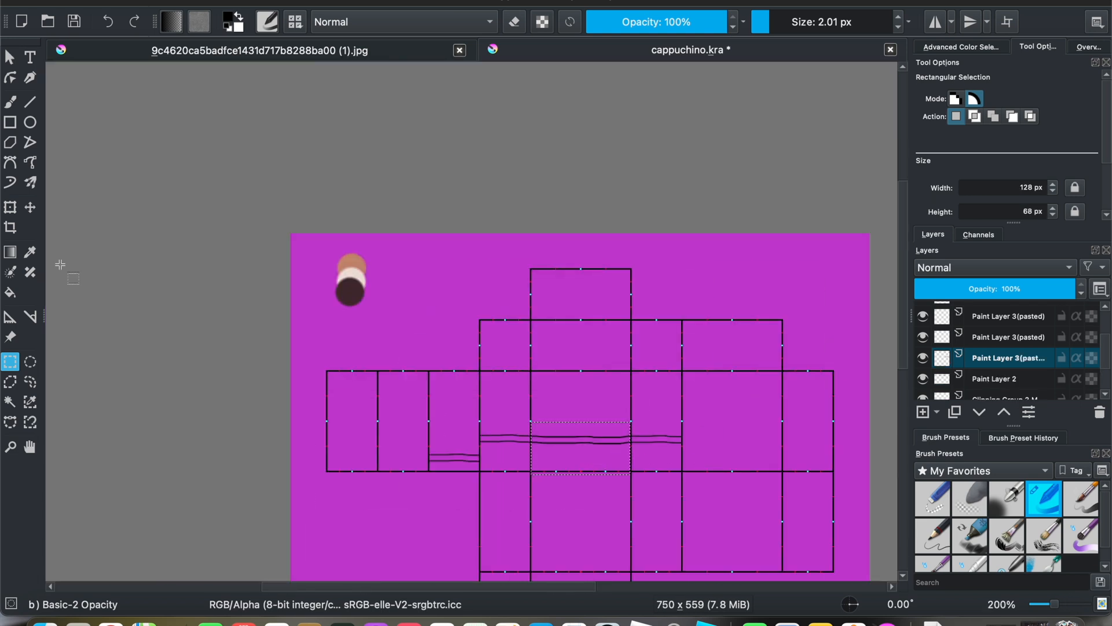
{"action": "left_click", "coordinate": [30, 207]}
{"action": "scroll", "coordinate": [604, 443], "scroll_direction": "down", "scroll_amount": 2}
{"action": "scroll", "coordinate": [662, 444], "scroll_direction": "up", "scroll_amount": 6}
{"action": "left_click_drag", "start_coordinate": [604, 446], "coordinate": [673, 429]}
{"action": "scroll", "coordinate": [618, 425], "scroll_direction": "down", "scroll_amount": 2}
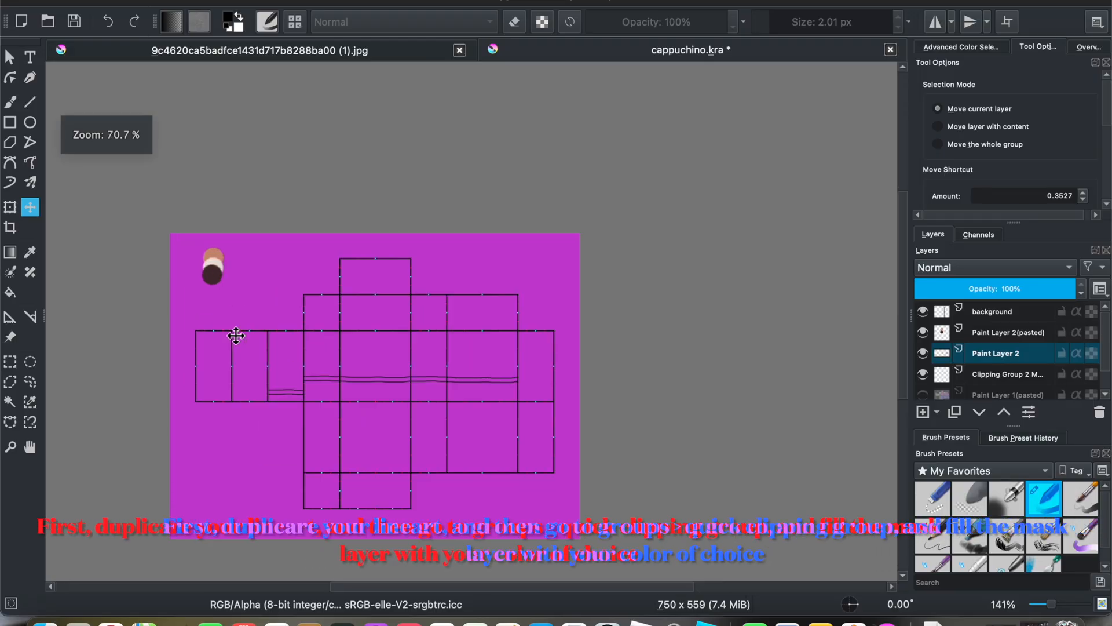
Duplicate the wavy lineart layer Paint Layer 2.
{"action": "scroll", "coordinate": [236, 330], "scroll_direction": "up", "scroll_amount": 5}
{"action": "scroll", "coordinate": [487, 268], "scroll_direction": "up", "scroll_amount": 3}
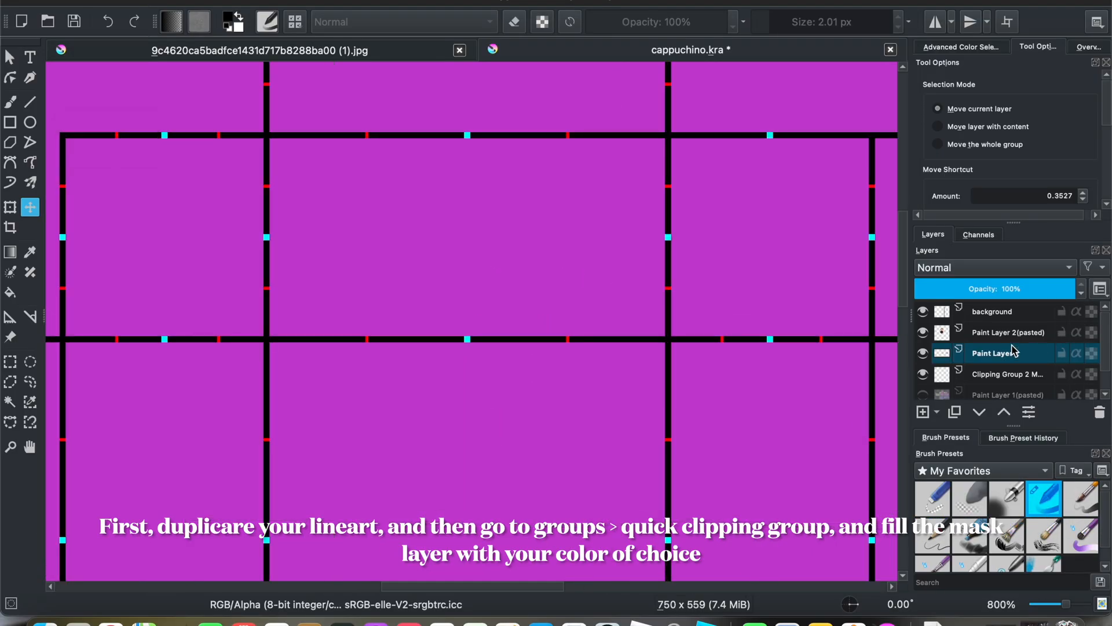
{"action": "mouse_move", "coordinate": [1013, 352]}
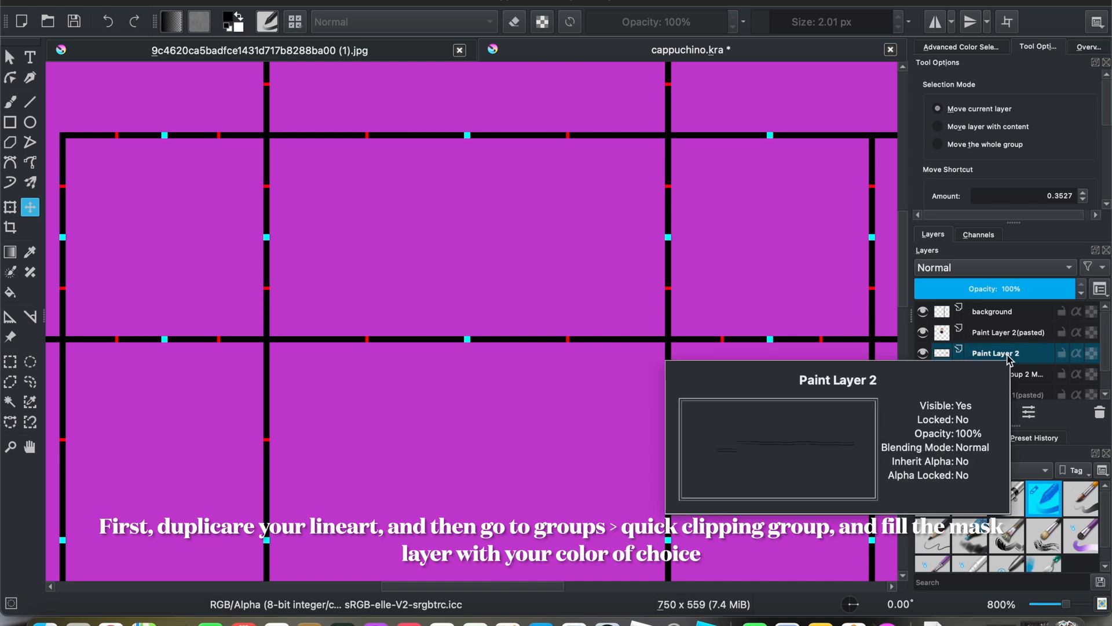
{"action": "scroll", "coordinate": [740, 311], "scroll_direction": "down", "scroll_amount": 5}
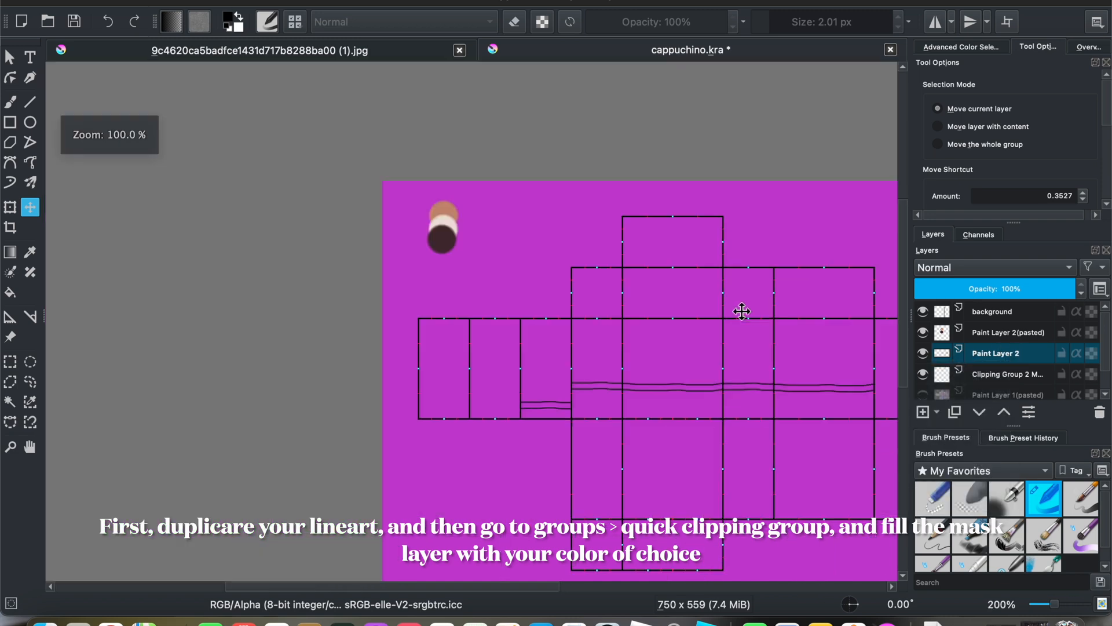
{"action": "key", "text": "ctrl+j"}
{"action": "scroll", "coordinate": [724, 313], "scroll_direction": "up", "scroll_amount": 4}
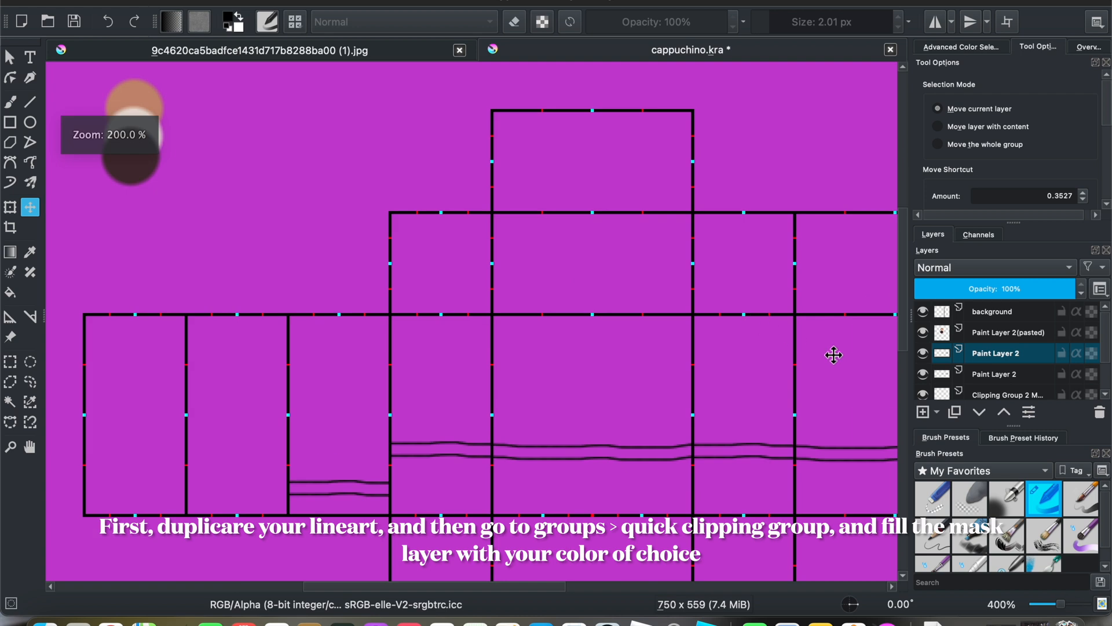
Add a group layer above the lineart and move the duplicated Paint Layer 2 into it.
{"action": "left_click", "coordinate": [937, 413]}
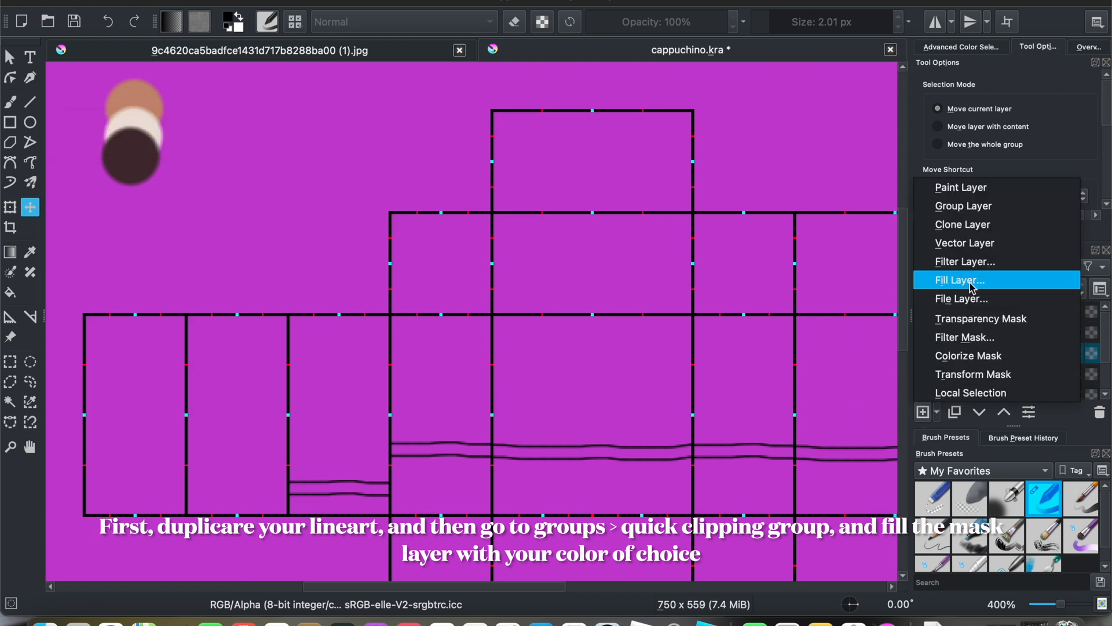
{"action": "left_click", "coordinate": [976, 206]}
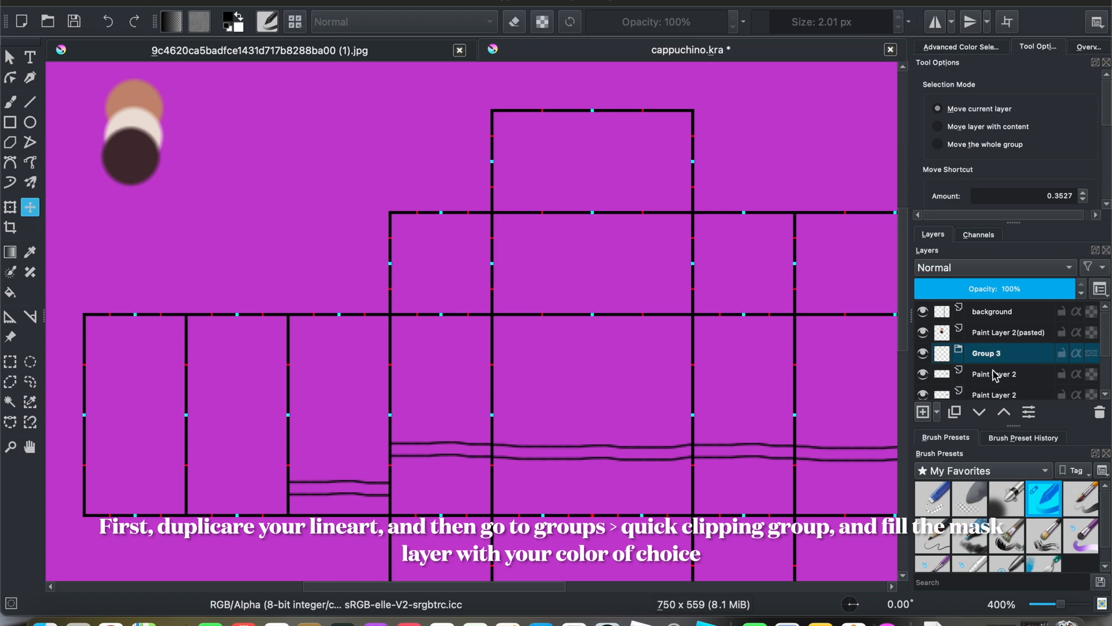
{"action": "mouse_move", "coordinate": [995, 376]}
{"action": "left_click_drag", "start_coordinate": [996, 373], "coordinate": [998, 355]}
{"action": "scroll", "coordinate": [999, 358], "scroll_direction": "down", "scroll_amount": 1}
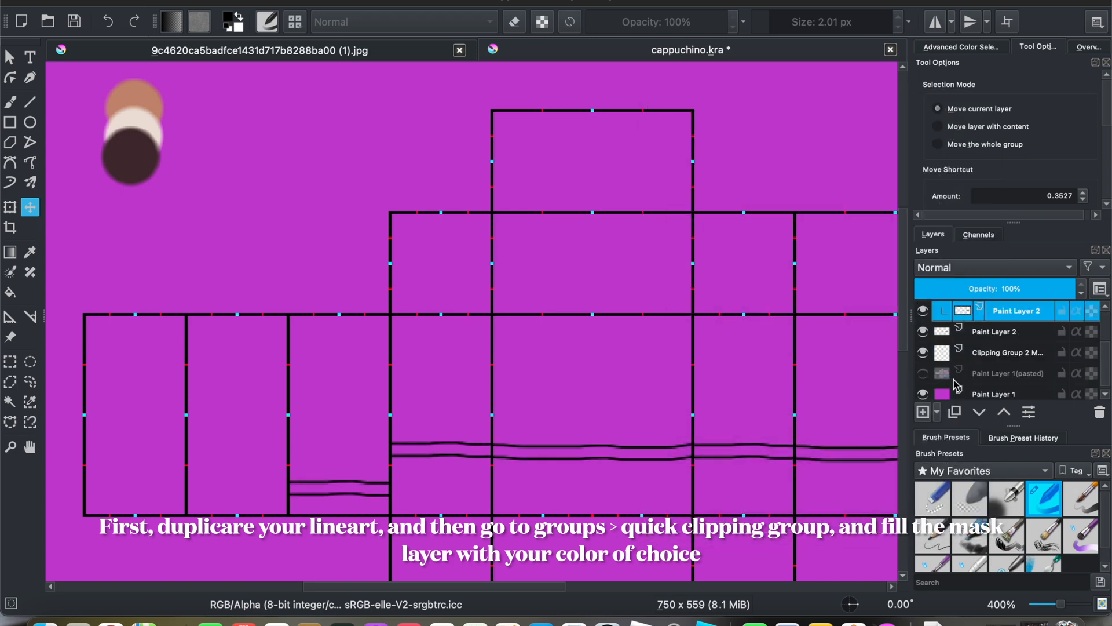
Fill a new paint layer above the grouped lineart with the tan swatch colour and turn on Inherit Alpha for it.
{"action": "left_click", "coordinate": [923, 412]}
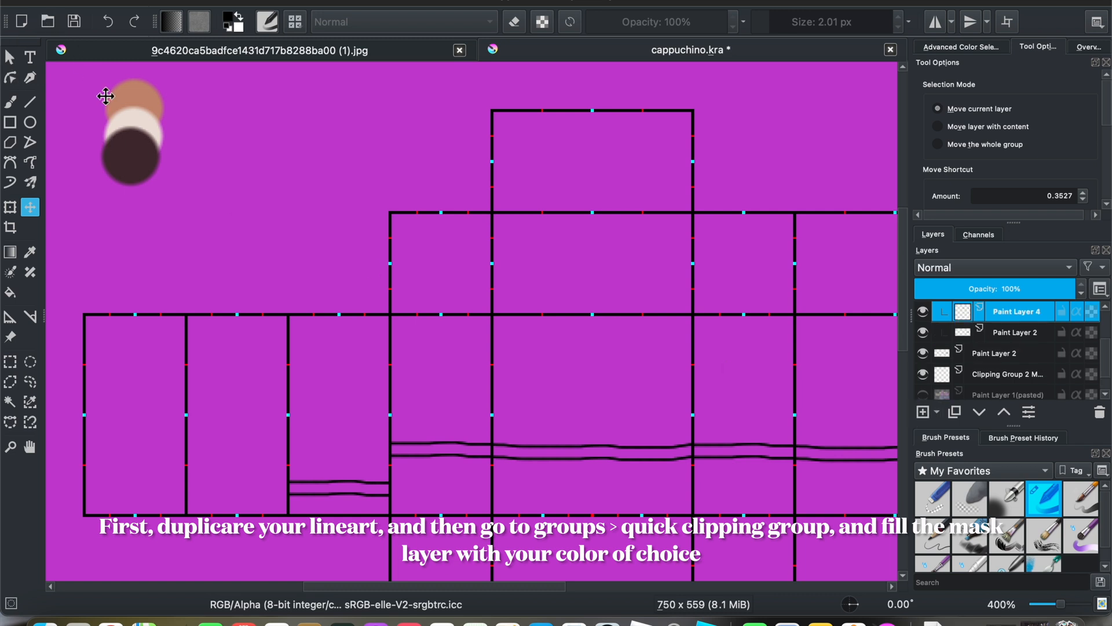
{"action": "left_click", "coordinate": [31, 252]}
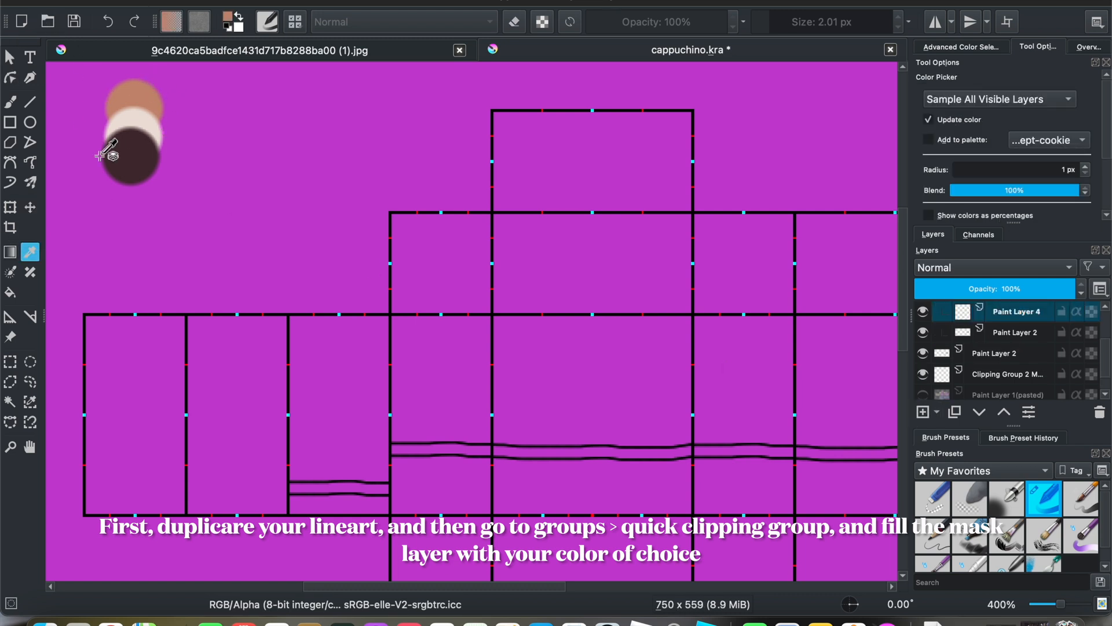
{"action": "left_click", "coordinate": [9, 294]}
{"action": "left_click", "coordinate": [552, 374]}
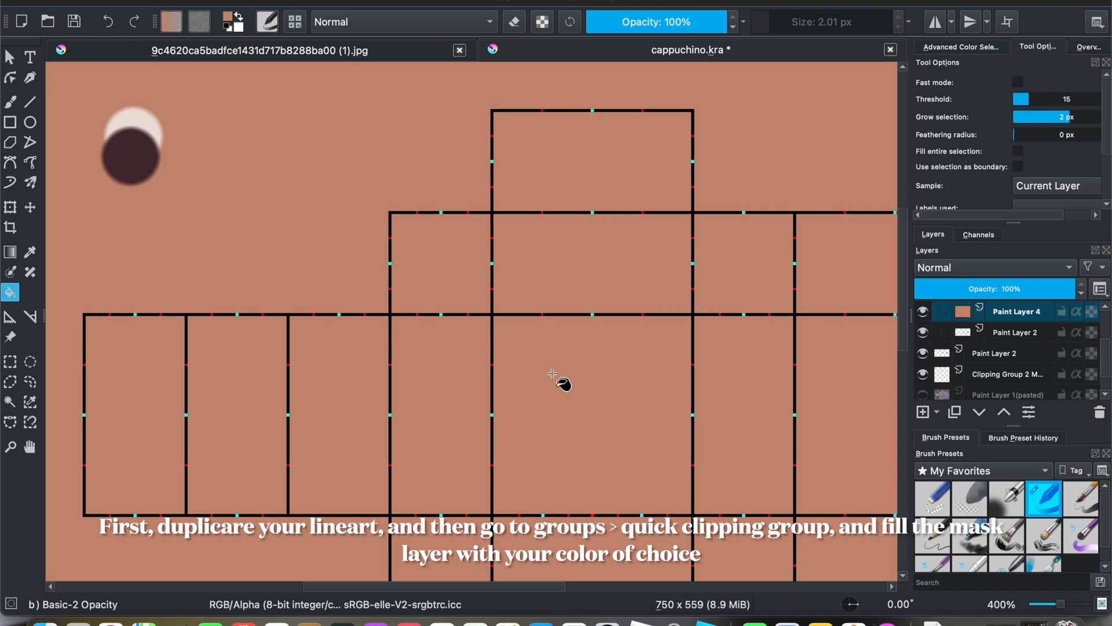
{"action": "left_click", "coordinate": [1075, 313]}
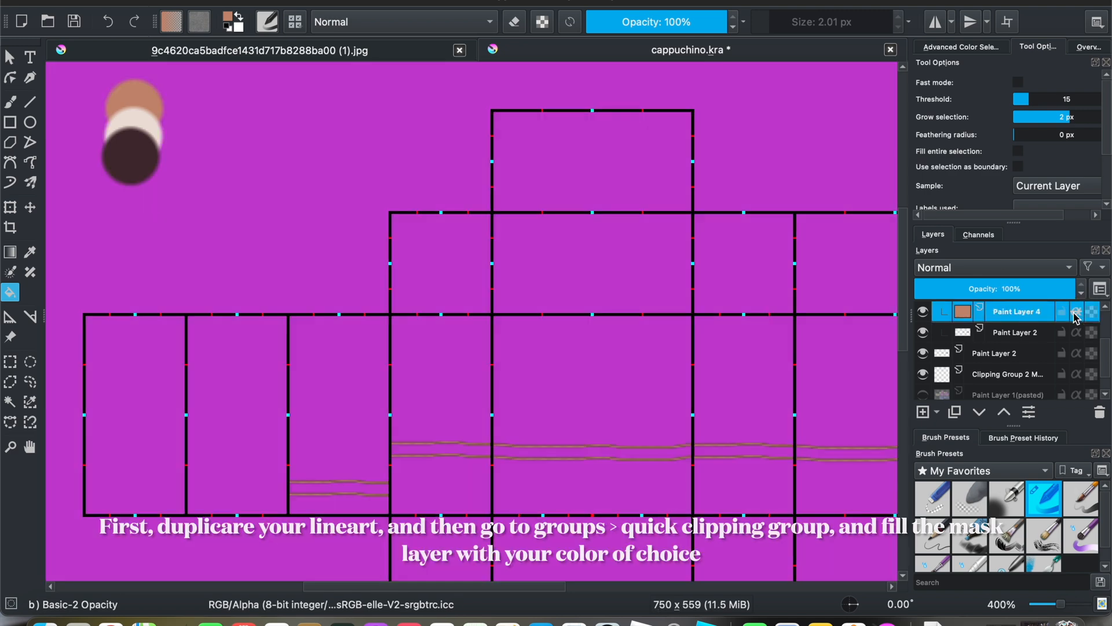
Try to fill the wide central panel on the grouped Paint Layer 2, sampling the current layer.
{"action": "scroll", "coordinate": [1007, 350], "scroll_direction": "up", "scroll_amount": 2}
{"action": "left_click", "coordinate": [1013, 350]}
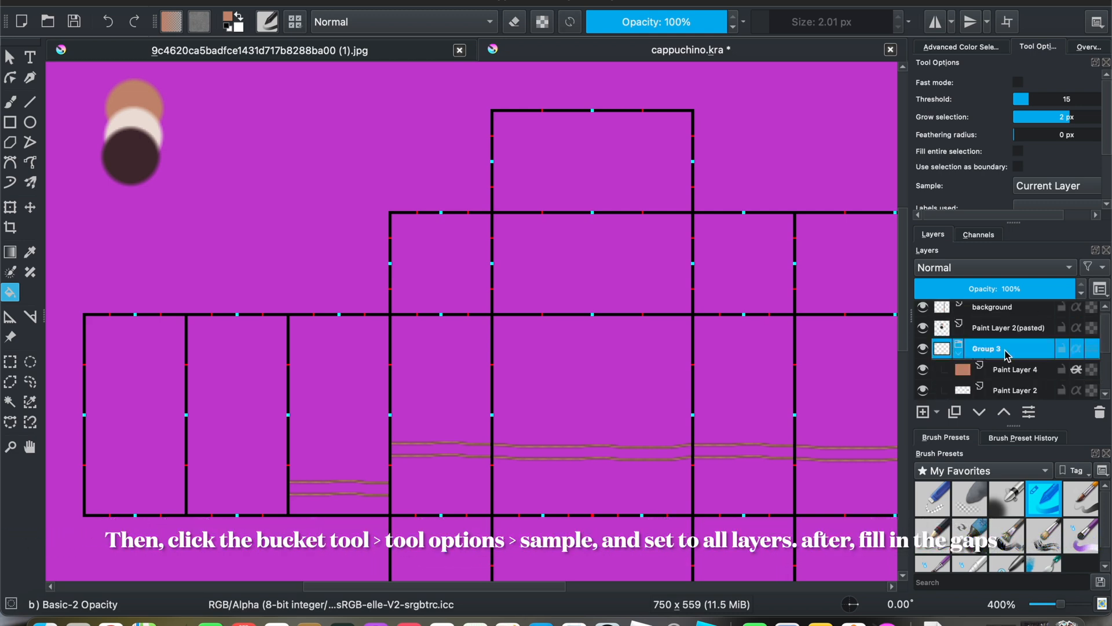
{"action": "mouse_move", "coordinate": [1007, 352]}
{"action": "left_click", "coordinate": [1003, 391]}
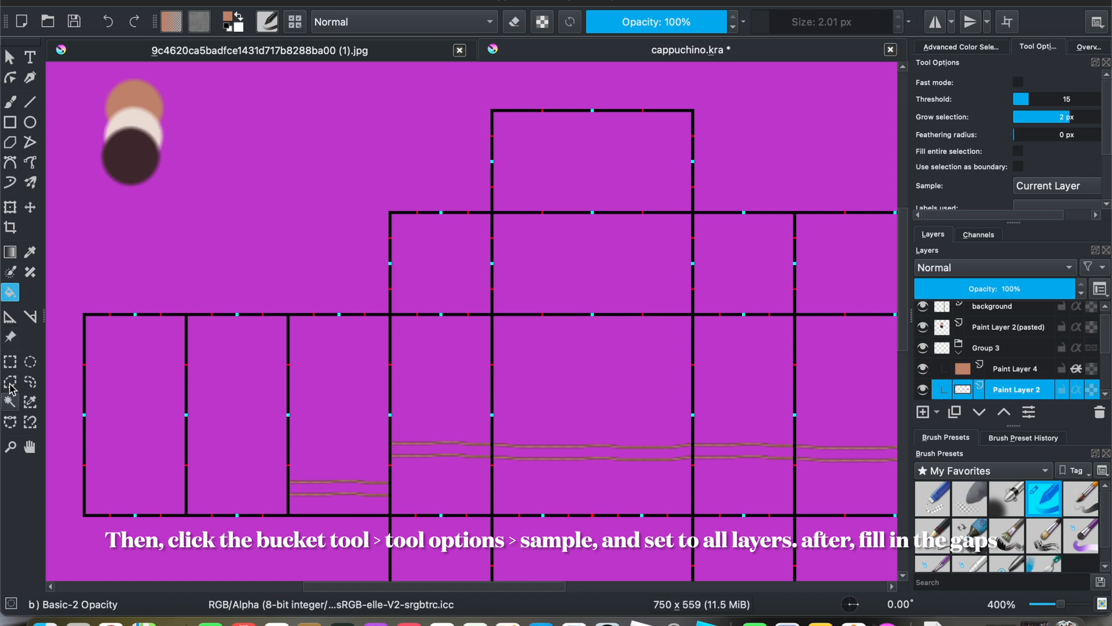
{"action": "left_click", "coordinate": [644, 386]}
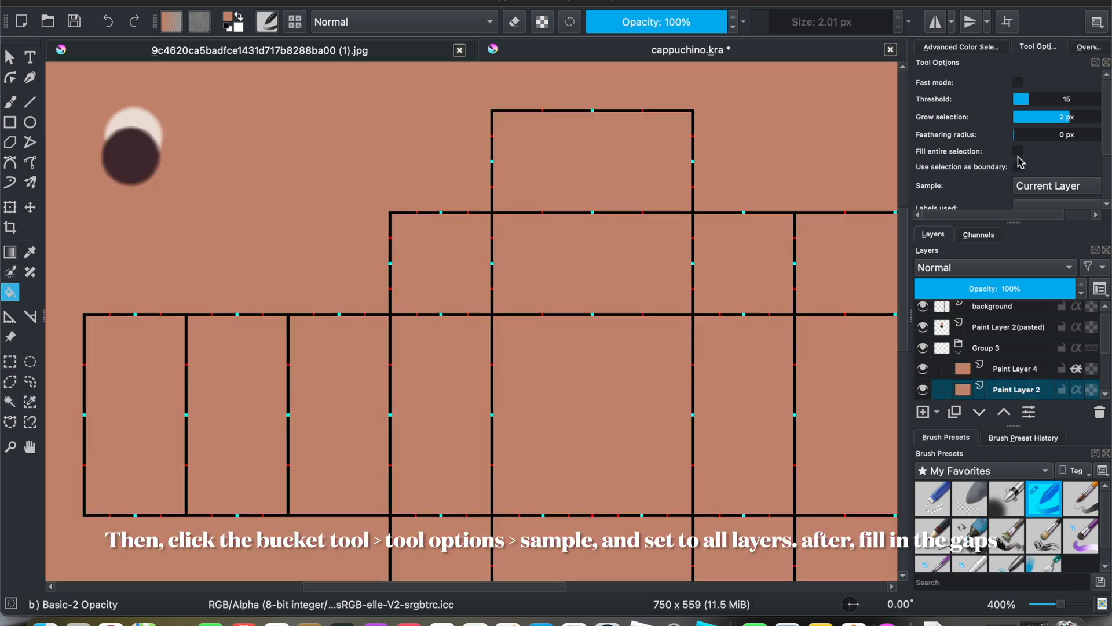
{"action": "key", "text": "ctrl+z"}
Set the Fill tool to sample All Layers.
{"action": "left_click", "coordinate": [1050, 186]}
{"action": "left_click", "coordinate": [1008, 205]}
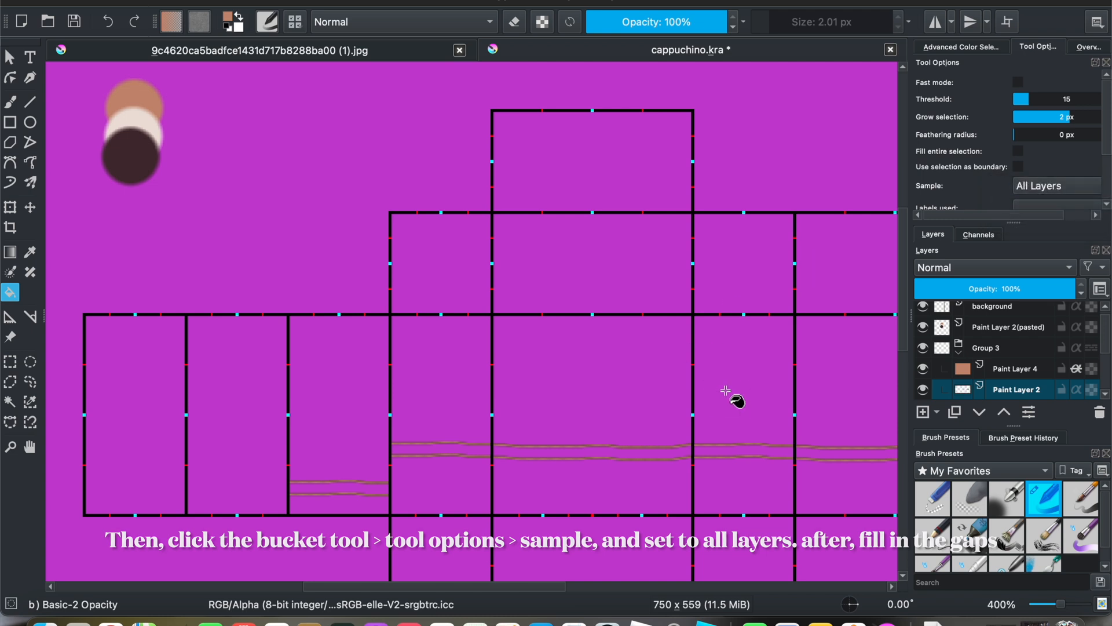
Fill the areas above the wavy lines in the central panel and the three neighbouring narrow panels on the grouped Paint Layer 2.
{"action": "left_click", "coordinate": [737, 394]}
{"action": "left_click", "coordinate": [591, 406]}
{"action": "left_click", "coordinate": [459, 394]}
{"action": "left_click", "coordinate": [352, 449]}
Fill the bands between the wavy lines in the two left narrow panels and the central panel.
{"action": "scroll", "coordinate": [347, 455], "scroll_direction": "up", "scroll_amount": 5}
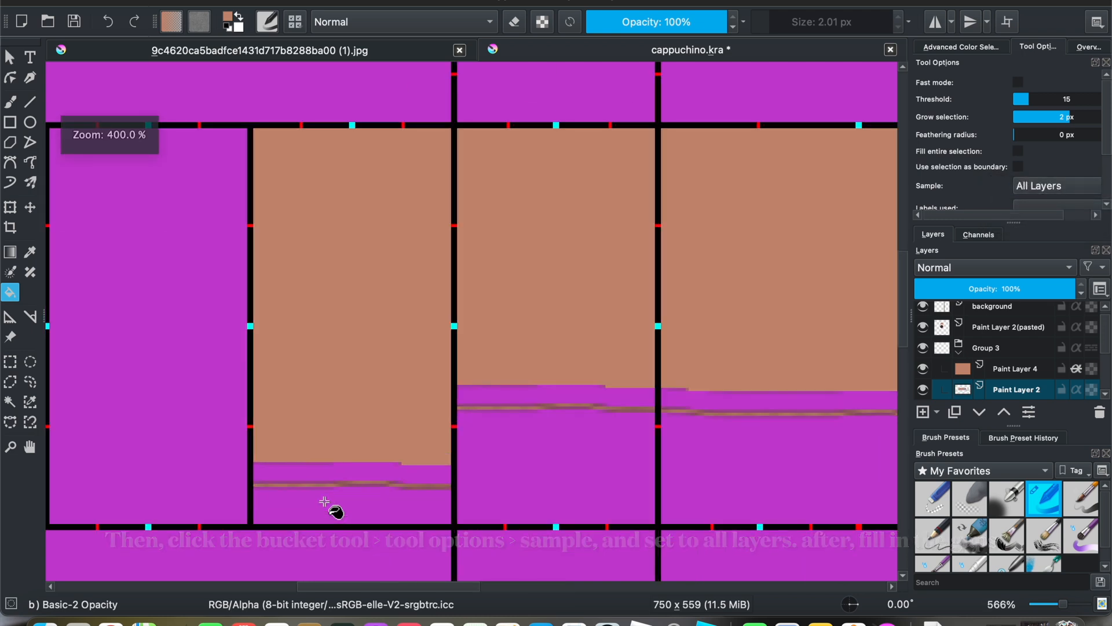
{"action": "left_click", "coordinate": [345, 470]}
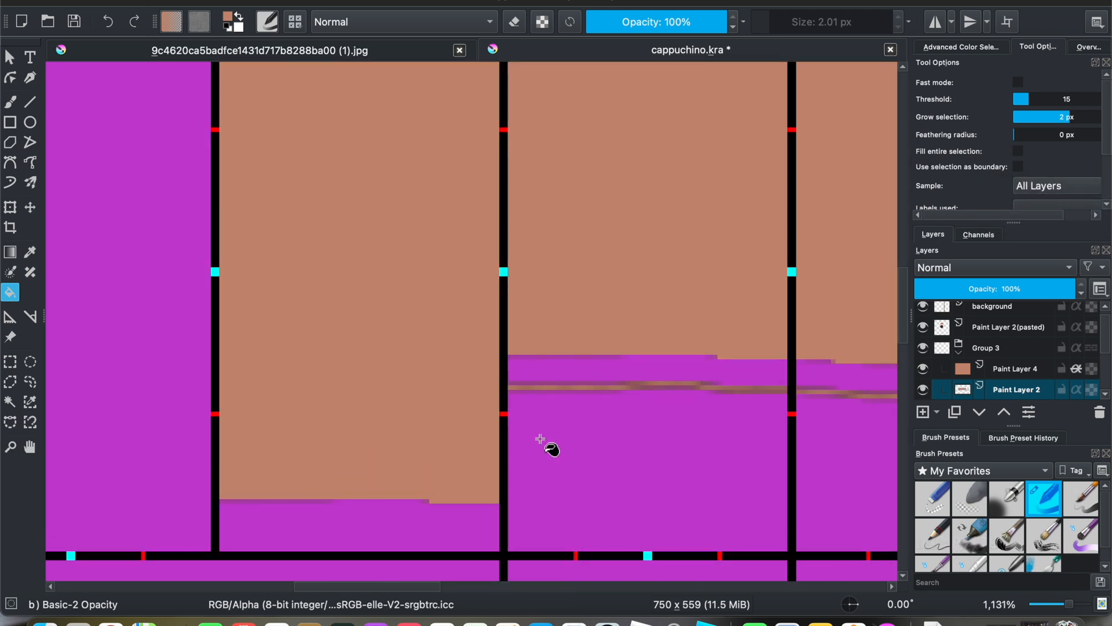
{"action": "left_click", "coordinate": [668, 368]}
{"action": "scroll", "coordinate": [672, 374], "scroll_direction": "down", "scroll_amount": 8}
{"action": "scroll", "coordinate": [777, 377], "scroll_direction": "up", "scroll_amount": 3}
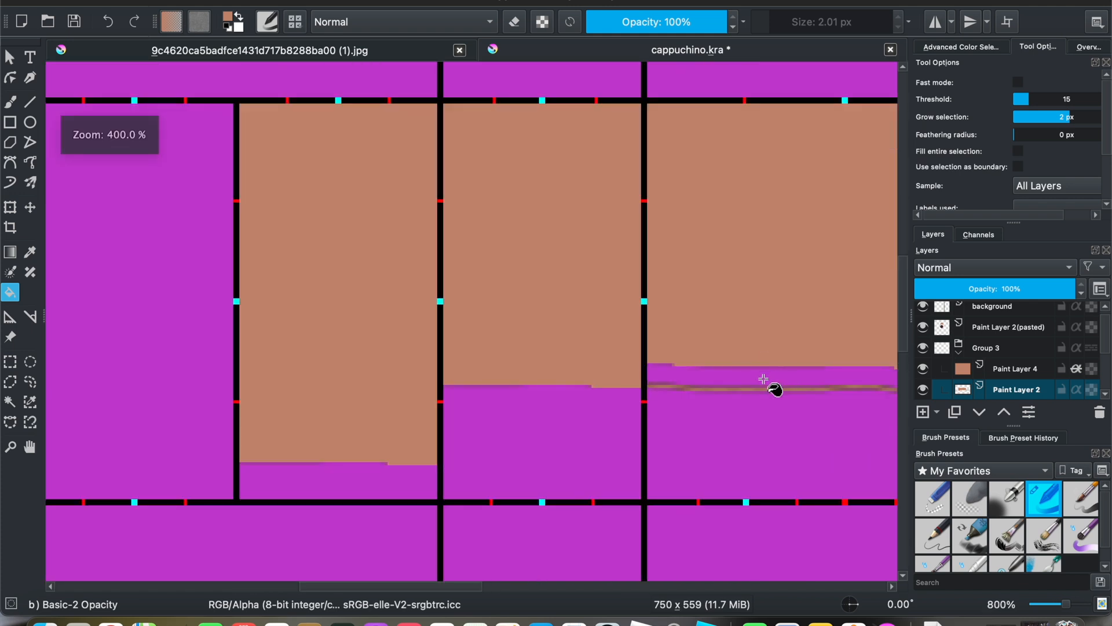
{"action": "left_click", "coordinate": [764, 379]}
{"action": "scroll", "coordinate": [764, 379], "scroll_direction": "down", "scroll_amount": 10}
{"action": "scroll", "coordinate": [777, 371], "scroll_direction": "up", "scroll_amount": 10}
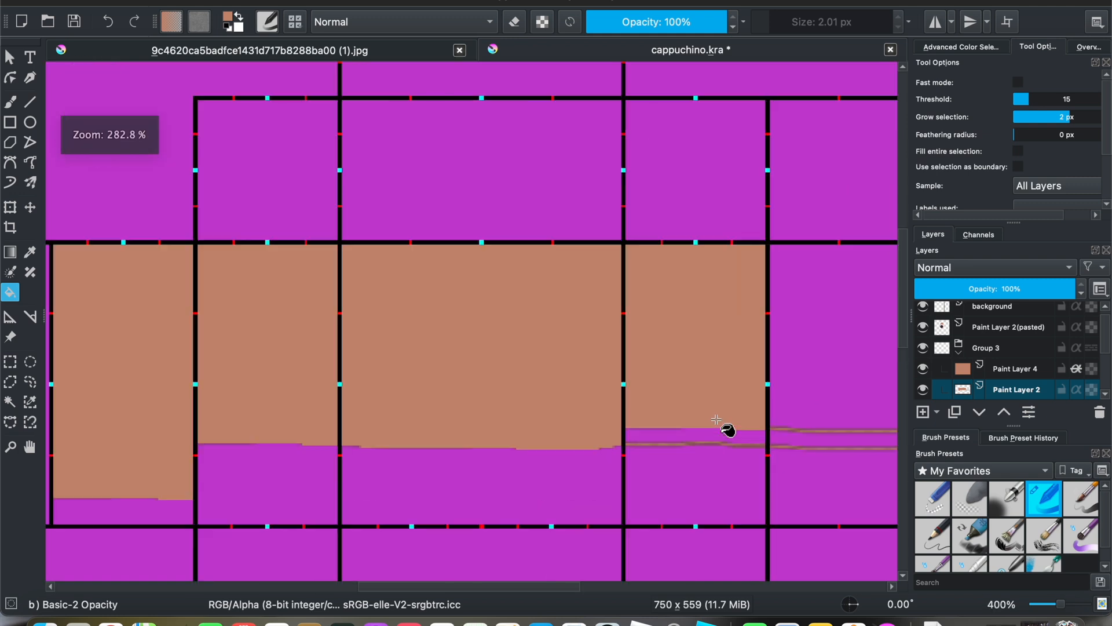
Undo all the panel fills made on the grouped Paint Layer 2.
{"action": "key", "text": "ctrl+z"}
{"action": "key", "text": "ctrl+z"}
{"action": "key", "text": "ctrl+z"}
{"action": "key", "text": "ctrl+z"}
{"action": "key", "text": "ctrl+z"}
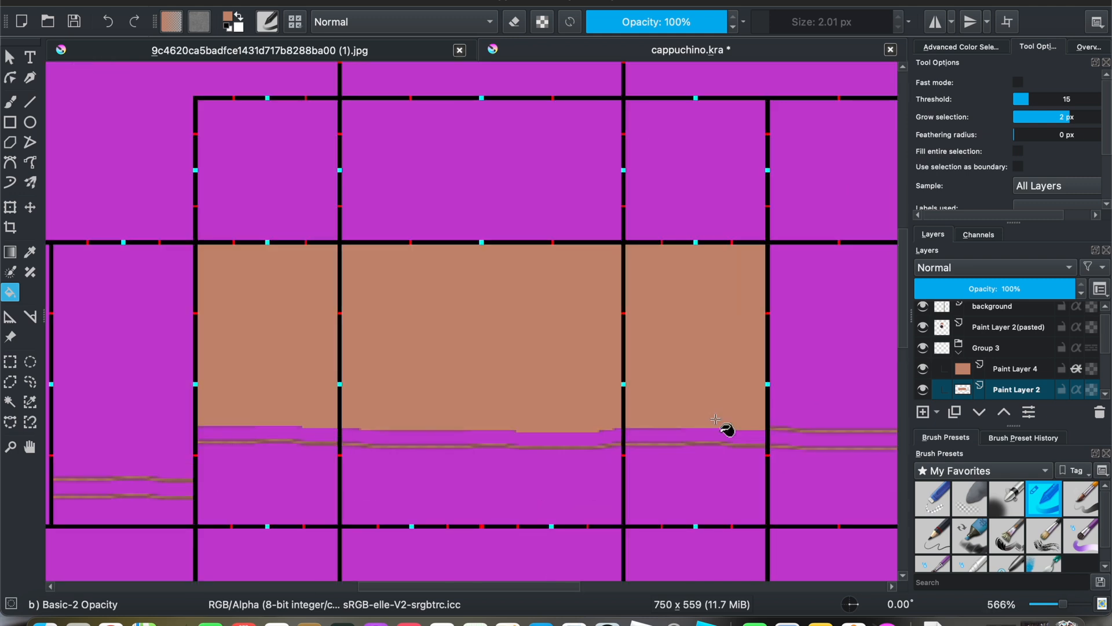
{"action": "key", "text": "ctrl+z"}
{"action": "key", "text": "ctrl+z"}
Add a new paint layer inside the group, directly beneath the grouped Paint Layer 2.
{"action": "scroll", "coordinate": [1008, 364], "scroll_direction": "down", "scroll_amount": 1}
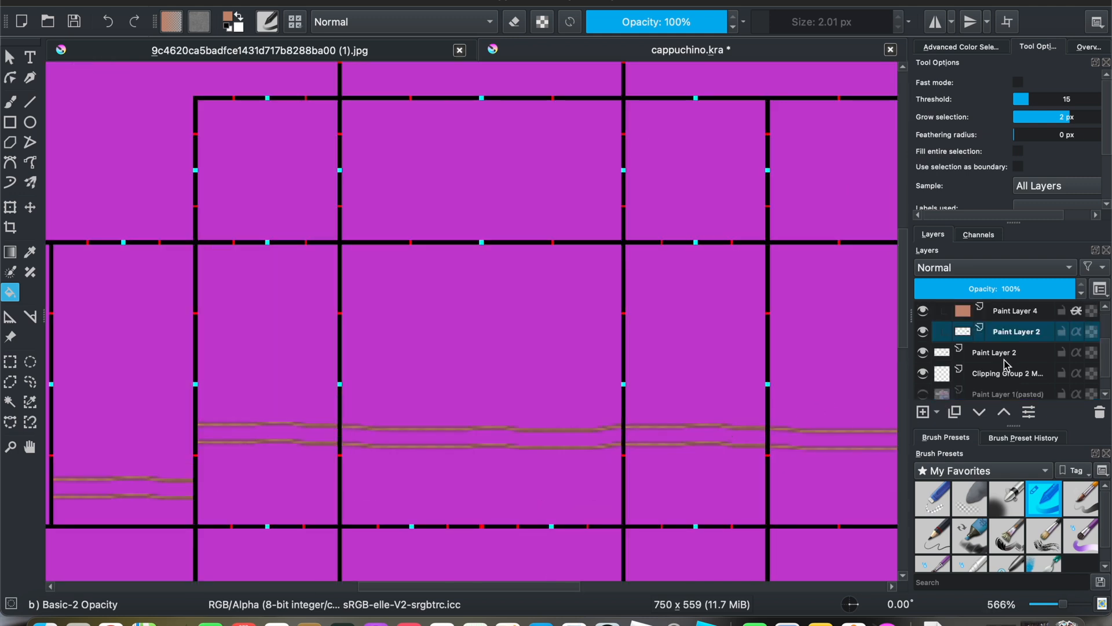
{"action": "left_click", "coordinate": [990, 354]}
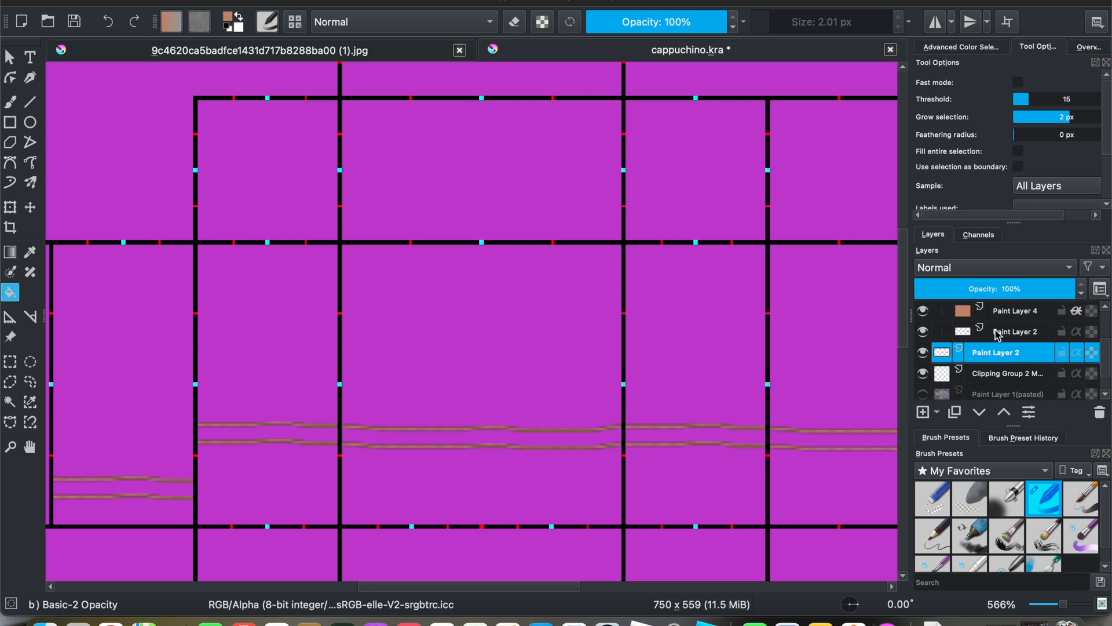
{"action": "left_click", "coordinate": [996, 332]}
{"action": "left_click", "coordinate": [924, 413]}
{"action": "left_click_drag", "start_coordinate": [996, 358], "coordinate": [996, 355]}
Fill the central panel and the narrow panels on both sides of it with tan down to the lower wavy line.
{"action": "left_click", "coordinate": [533, 376]}
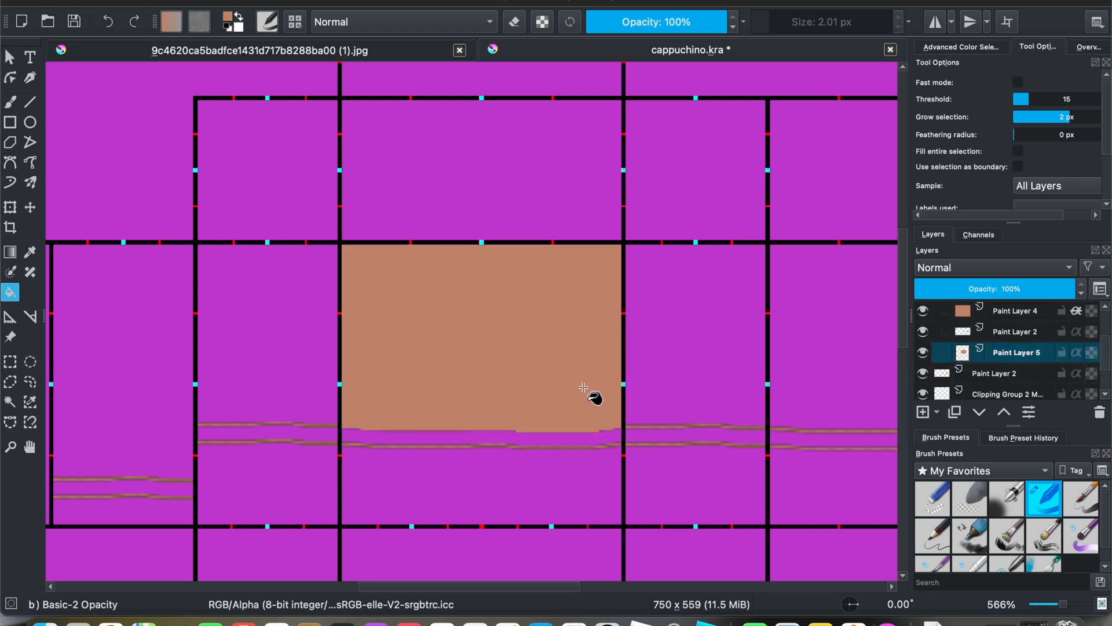
{"action": "key", "text": "super+z"}
{"action": "scroll", "coordinate": [585, 417], "scroll_direction": "up", "scroll_amount": 2}
{"action": "left_click", "coordinate": [556, 452]}
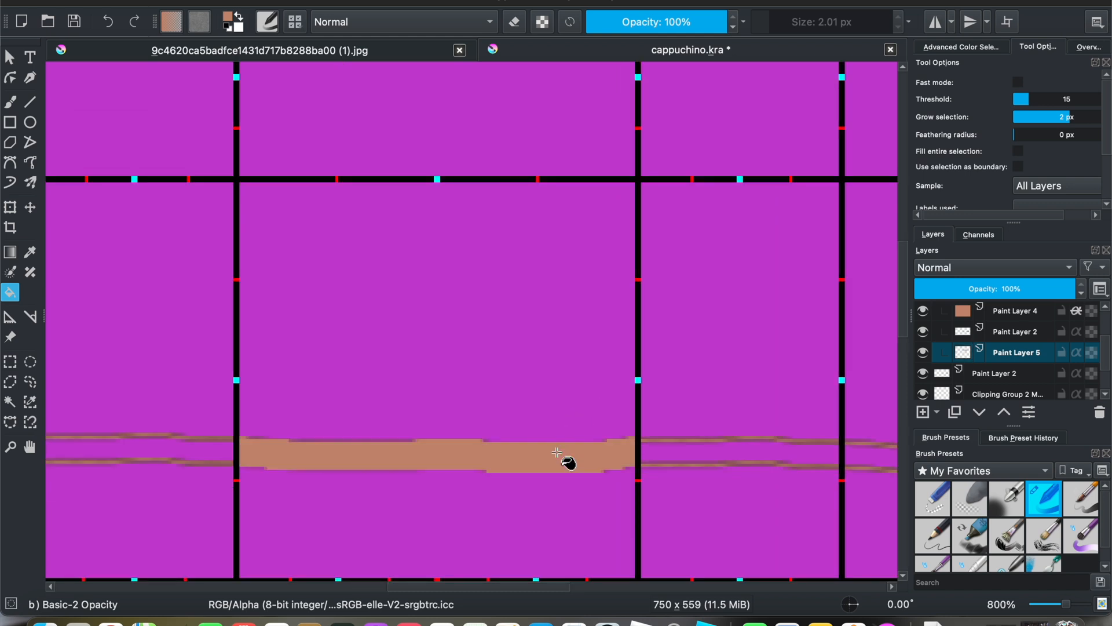
{"action": "left_click", "coordinate": [553, 402]}
{"action": "left_click", "coordinate": [692, 406]}
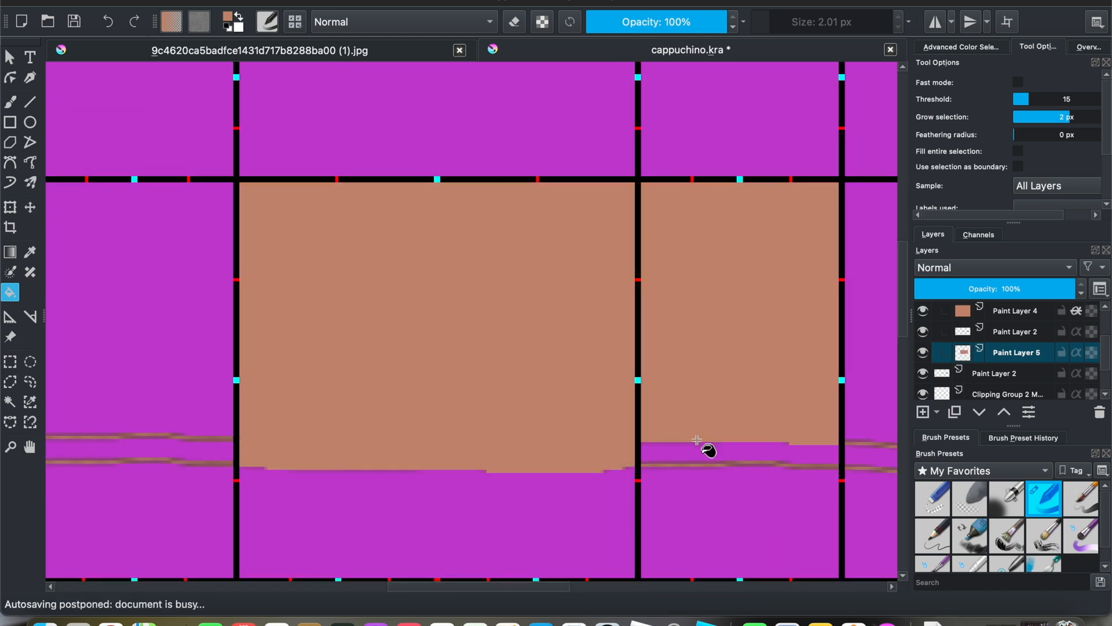
{"action": "left_click", "coordinate": [700, 452]}
{"action": "left_click", "coordinate": [209, 378]}
{"action": "scroll", "coordinate": [231, 385], "scroll_direction": "down", "scroll_amount": 2}
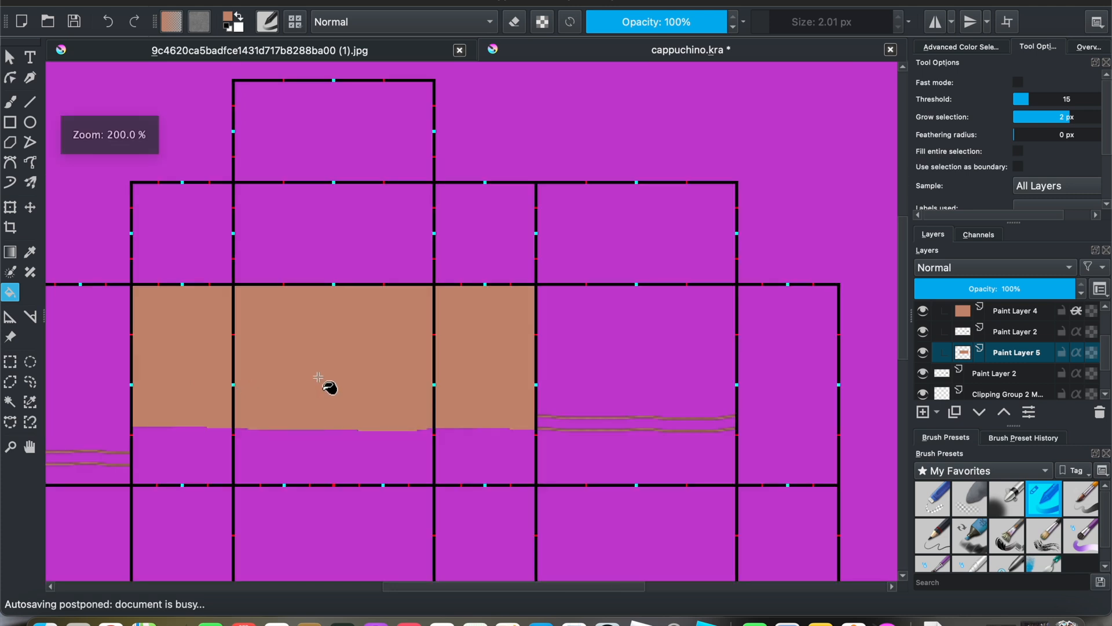
Fill the wide right panel and the narrow panel two columns left of centre with tan down to the lower wavy line.
{"action": "left_click", "coordinate": [594, 368]}
{"action": "left_click", "coordinate": [631, 431]}
{"action": "left_click", "coordinate": [95, 447]}
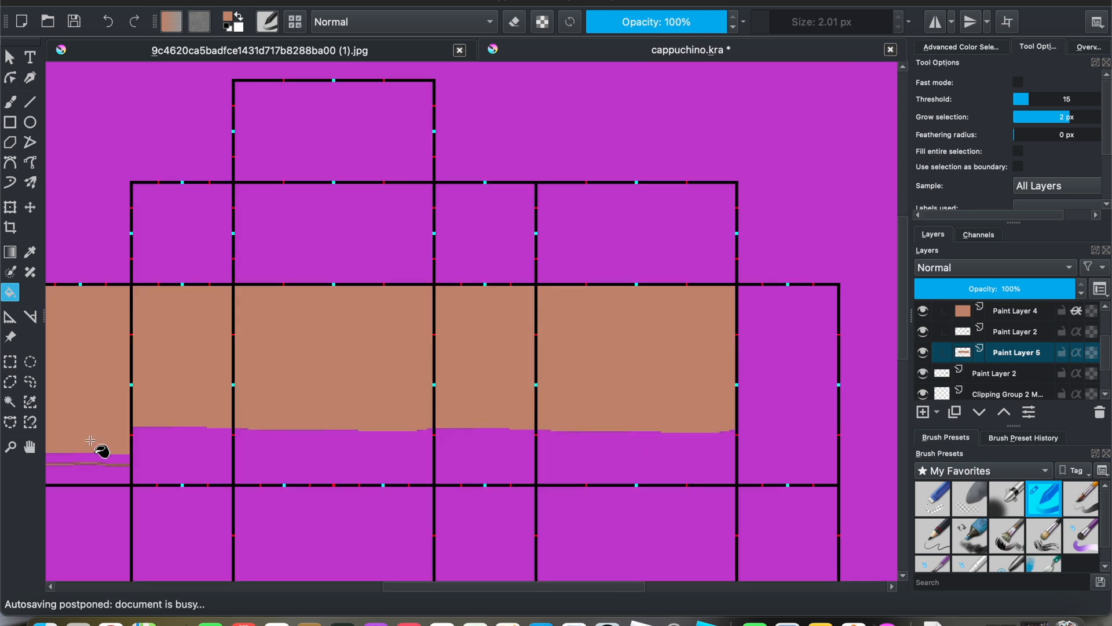
Fill the upper row's central panel and the narrow panels on both sides of it with tan.
{"action": "scroll", "coordinate": [218, 319], "scroll_direction": "down", "scroll_amount": 1}
{"action": "scroll", "coordinate": [244, 301], "scroll_direction": "up", "scroll_amount": 1}
{"action": "left_click", "coordinate": [255, 294]}
{"action": "left_click", "coordinate": [174, 302]}
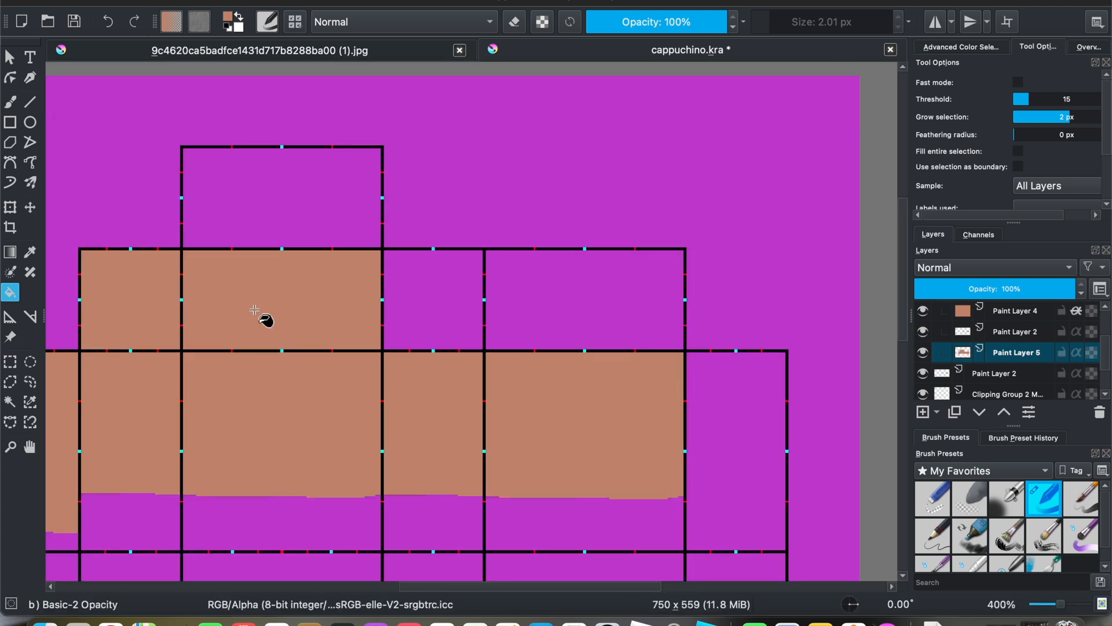
{"action": "left_click", "coordinate": [423, 332]}
{"action": "scroll", "coordinate": [414, 365], "scroll_direction": "down", "scroll_amount": 2}
{"action": "scroll", "coordinate": [324, 386], "scroll_direction": "up", "scroll_amount": 2}
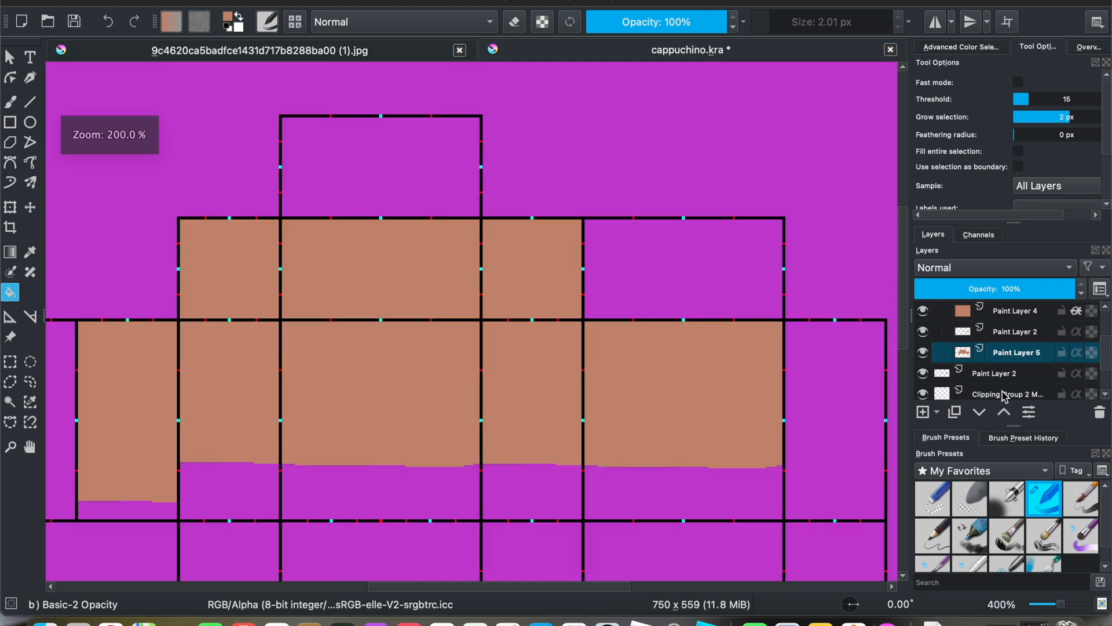
Move the ungrouped lineart Paint Layer 2 above Group 3 in the layer stack.
{"action": "mouse_move", "coordinate": [1007, 374]}
{"action": "left_mouse_down"}
{"action": "mouse_move", "coordinate": [1009, 332]}
{"action": "mouse_move", "coordinate": [1010, 364]}
{"action": "mouse_move", "coordinate": [1015, 344]}
{"action": "left_mouse_up"}
{"action": "scroll", "coordinate": [125, 532], "scroll_direction": "up", "scroll_amount": 1}
{"action": "scroll", "coordinate": [1037, 358], "scroll_direction": "up", "scroll_amount": 2}
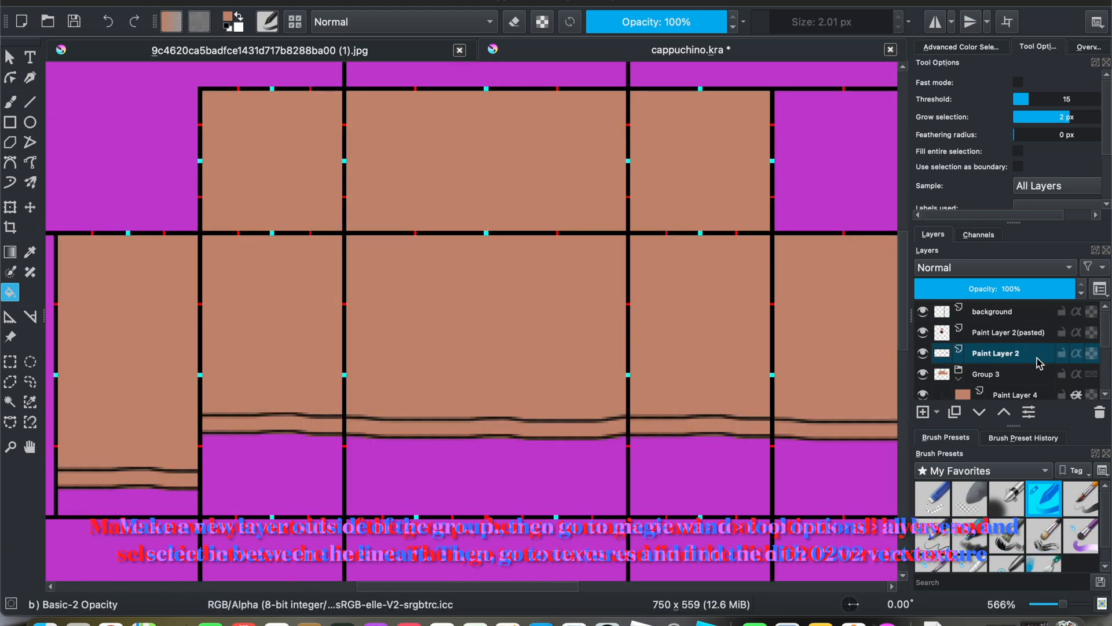
Try to select the band between the wavy lines with the Contiguous Selection tool sampling the current layer.
{"action": "left_click", "coordinate": [10, 401]}
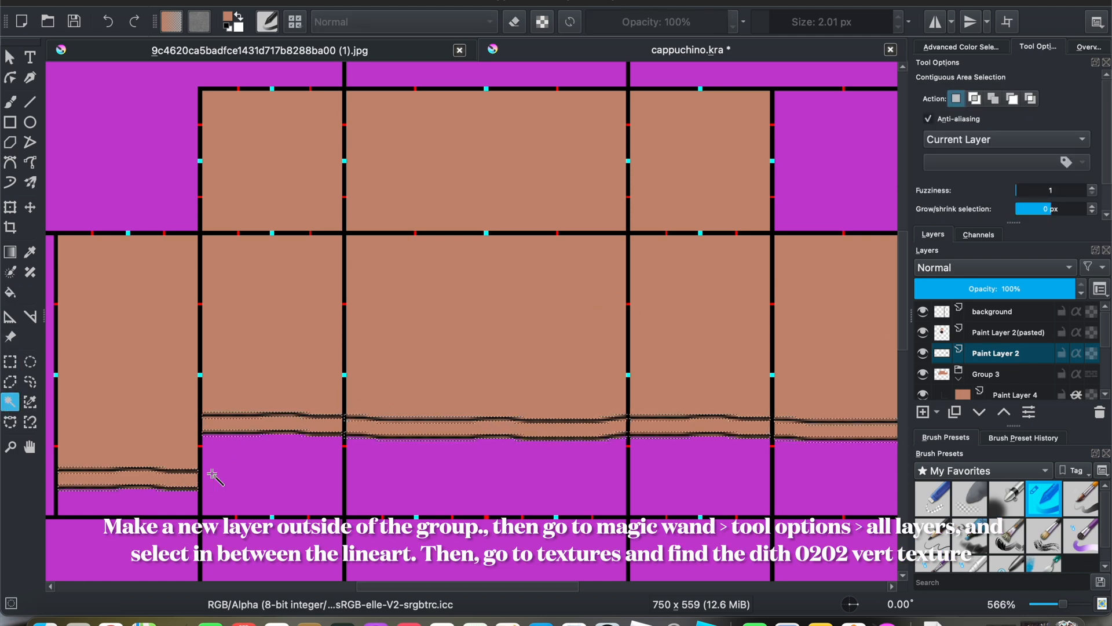
{"action": "scroll", "coordinate": [389, 456], "scroll_direction": "down", "scroll_amount": 6}
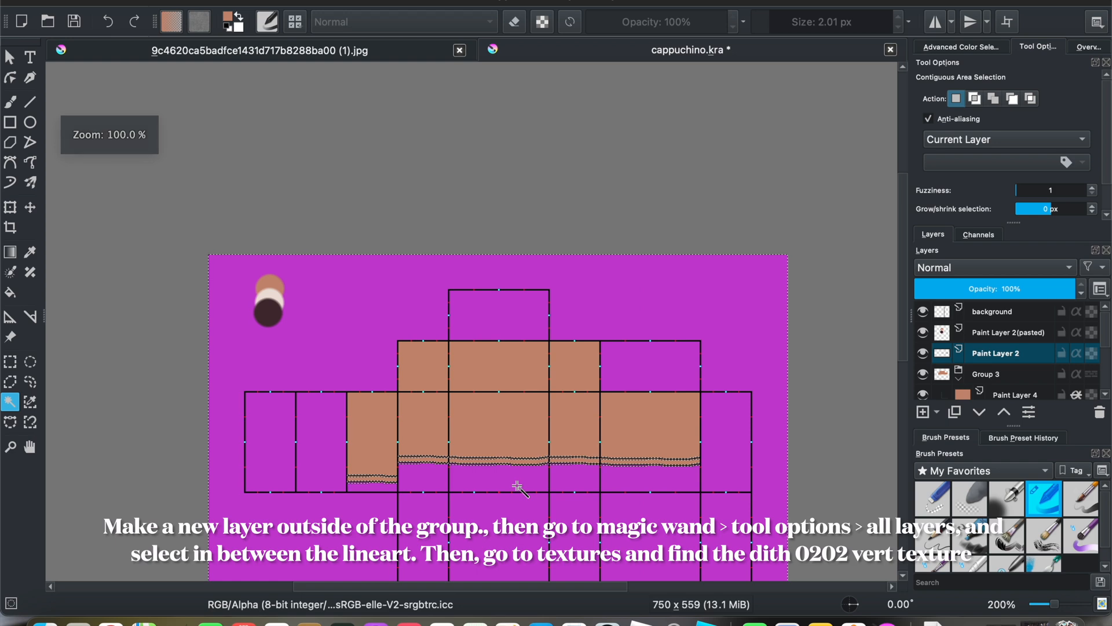
{"action": "key", "text": "super+z"}
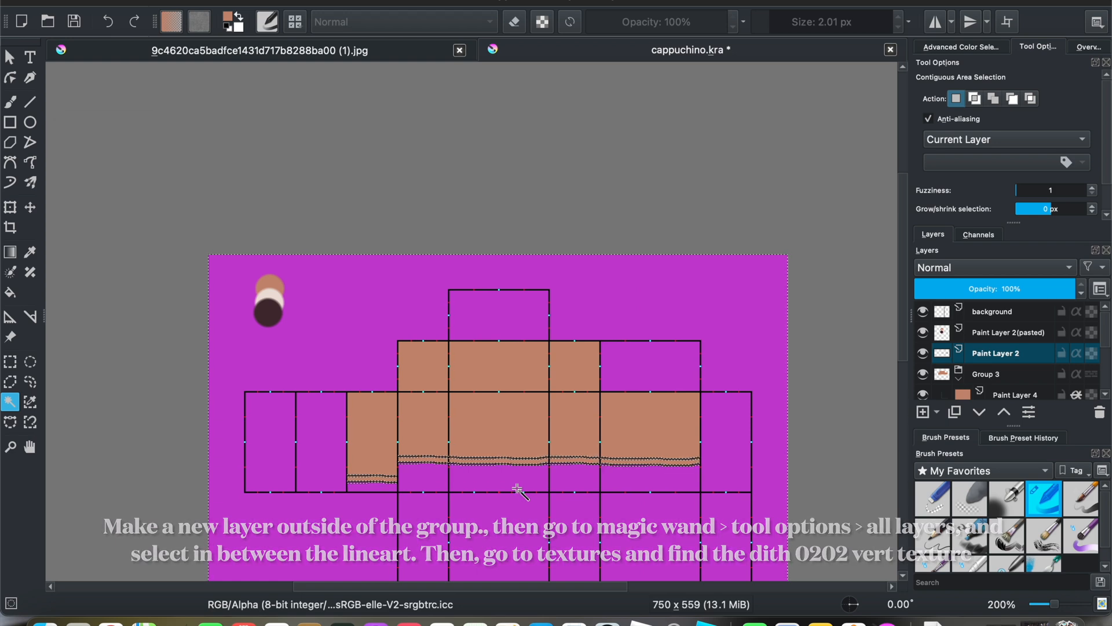
{"action": "scroll", "coordinate": [517, 489], "scroll_direction": "up", "scroll_amount": 5}
{"action": "left_click", "coordinate": [510, 495]}
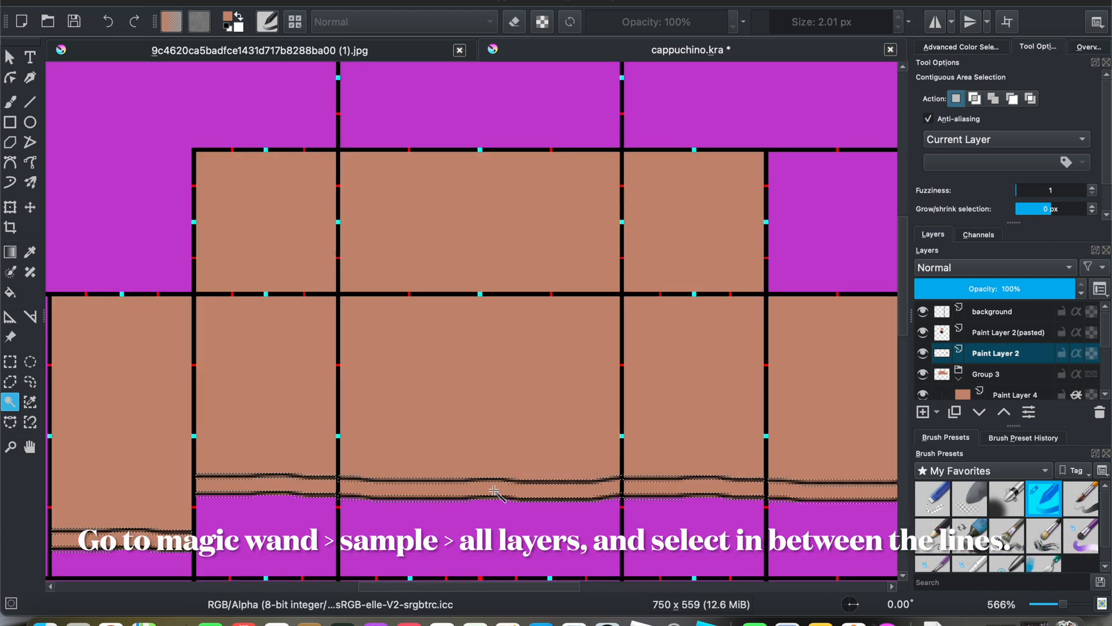
{"action": "scroll", "coordinate": [510, 501], "scroll_direction": "down", "scroll_amount": 2}
{"action": "scroll", "coordinate": [502, 512], "scroll_direction": "up", "scroll_amount": 1}
{"action": "scroll", "coordinate": [503, 512], "scroll_direction": "down", "scroll_amount": 1}
{"action": "left_click", "coordinate": [502, 512]}
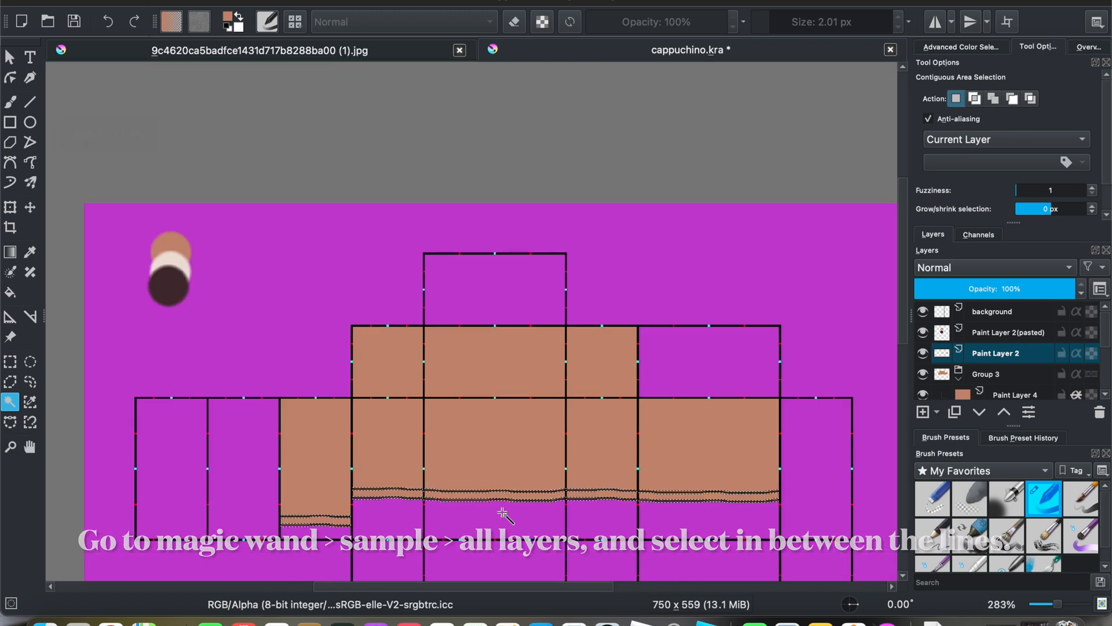
Add a copy of Paint Layer 5 directly above it inside Group 3.
{"action": "scroll", "coordinate": [1010, 379], "scroll_direction": "down", "scroll_amount": 1}
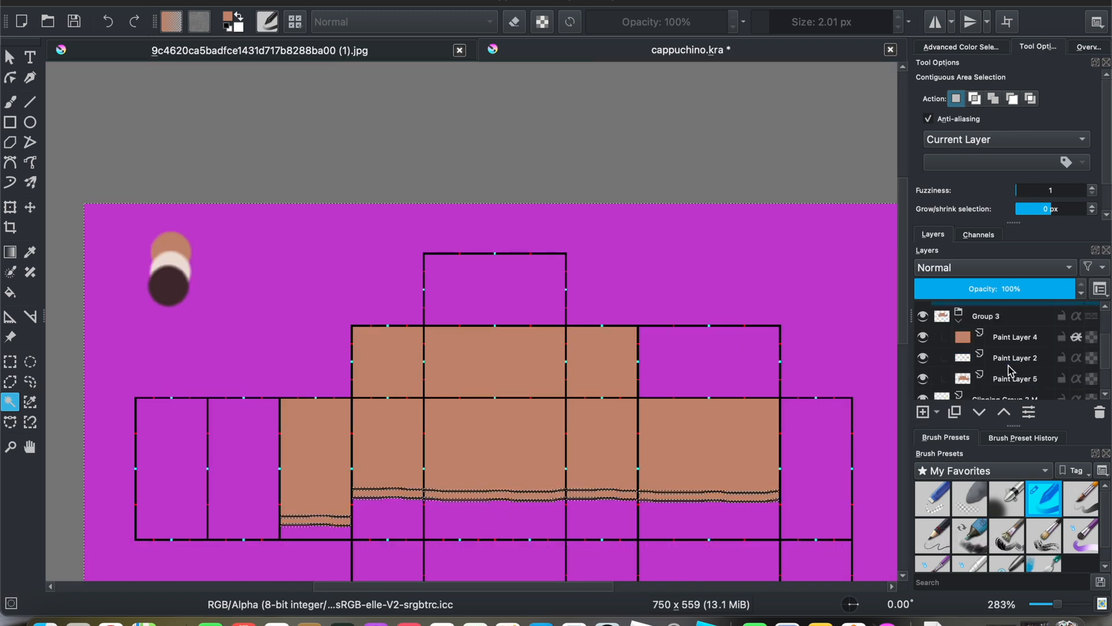
{"action": "left_click", "coordinate": [1009, 379]}
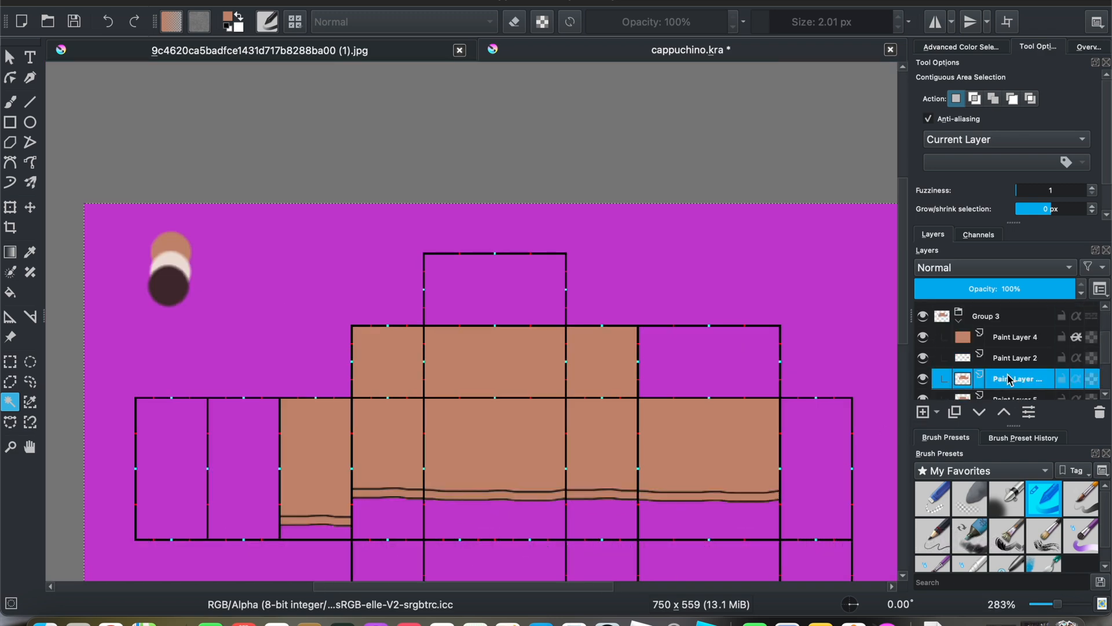
{"action": "mouse_move", "coordinate": [1007, 378]}
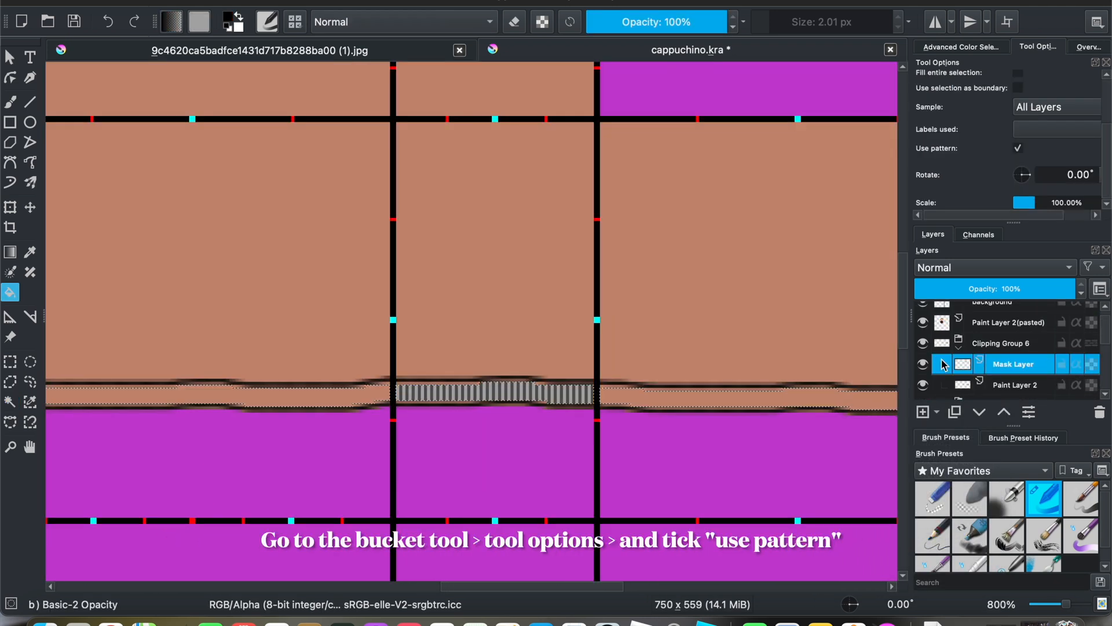
Delete the Mask Layer from Clipping Group 6 and add a new paint layer above Paint Layer 2 in that group.
{"action": "scroll", "coordinate": [738, 360], "scroll_direction": "down", "scroll_amount": 1}
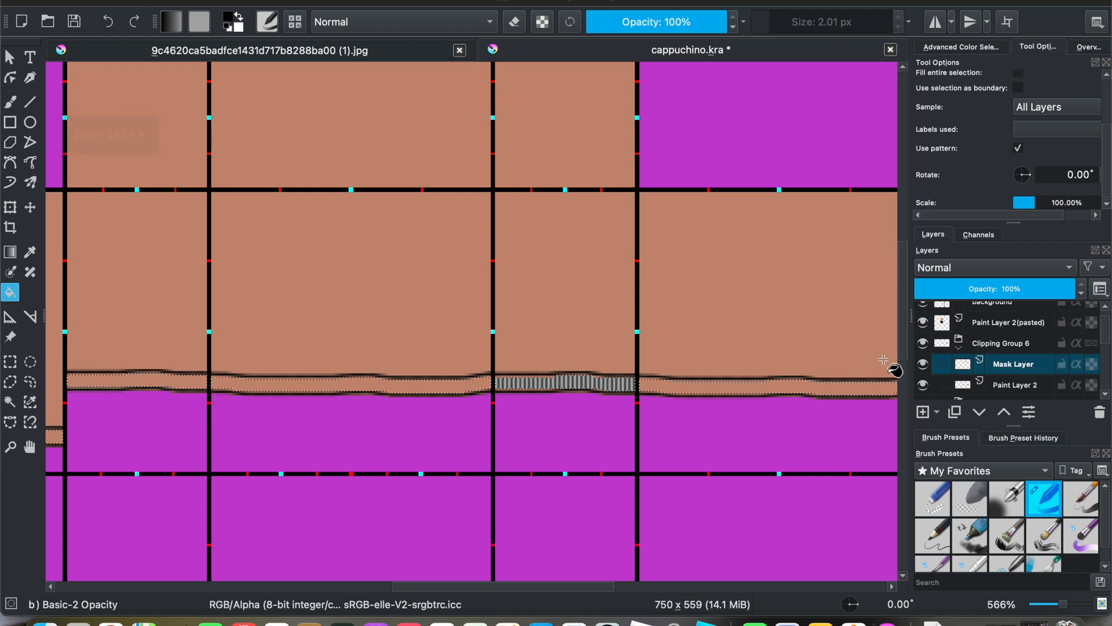
{"action": "left_click", "coordinate": [1099, 413]}
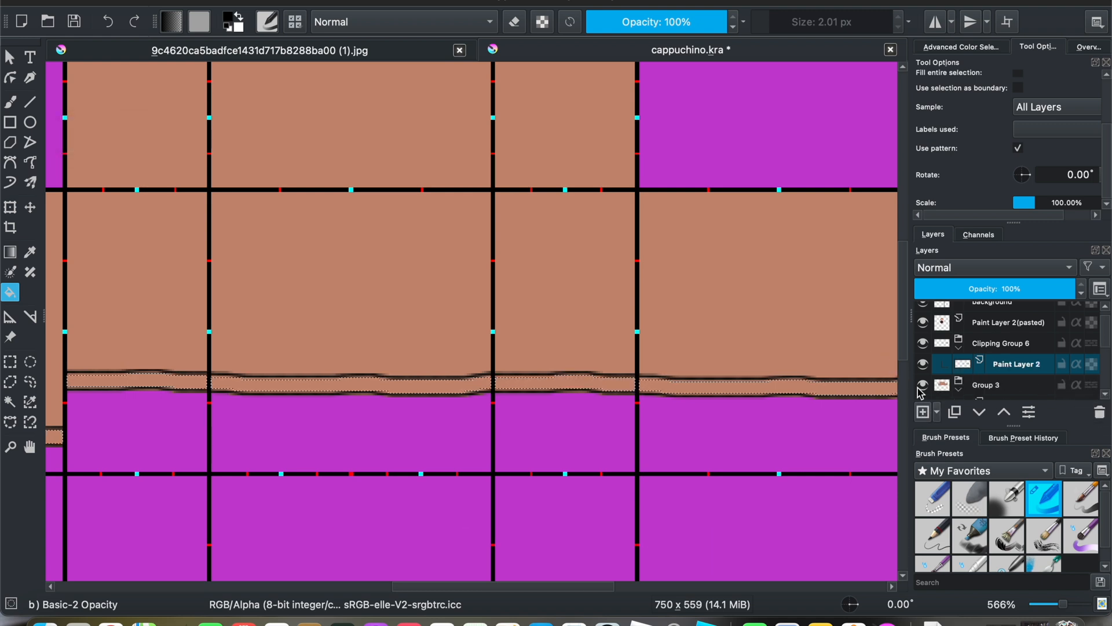
{"action": "left_click", "coordinate": [923, 412]}
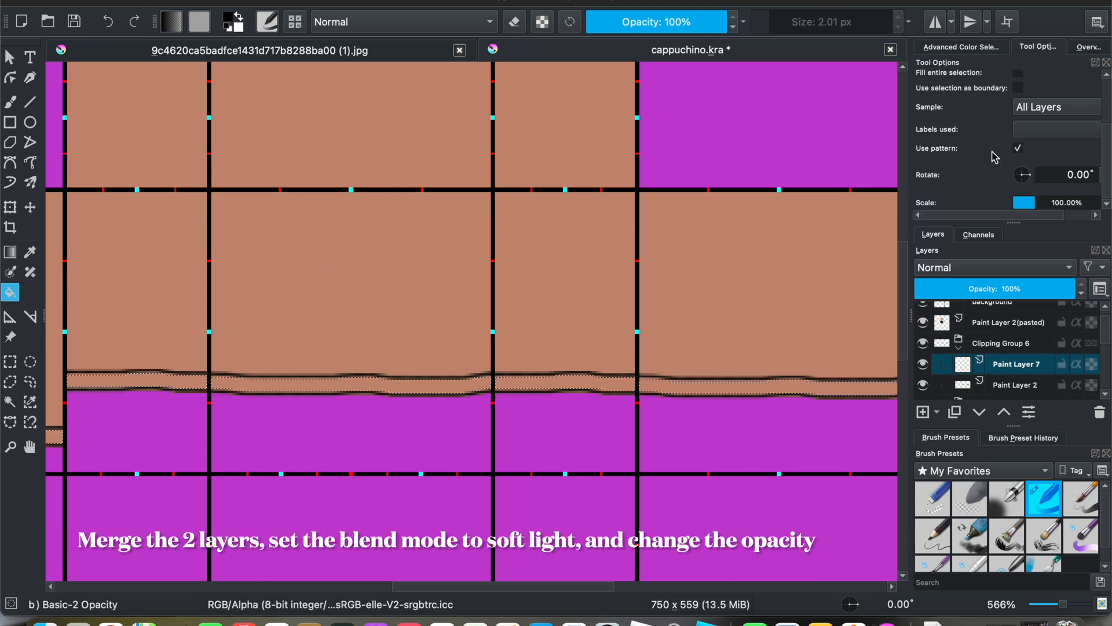
Set the Fill tool to sample the current layer and fill the selected band between the wavy lines with the vertical stripe pattern.
{"action": "scroll", "coordinate": [965, 148], "scroll_direction": "up", "scroll_amount": 3}
{"action": "left_click", "coordinate": [1034, 186]}
{"action": "left_click", "coordinate": [1034, 166]}
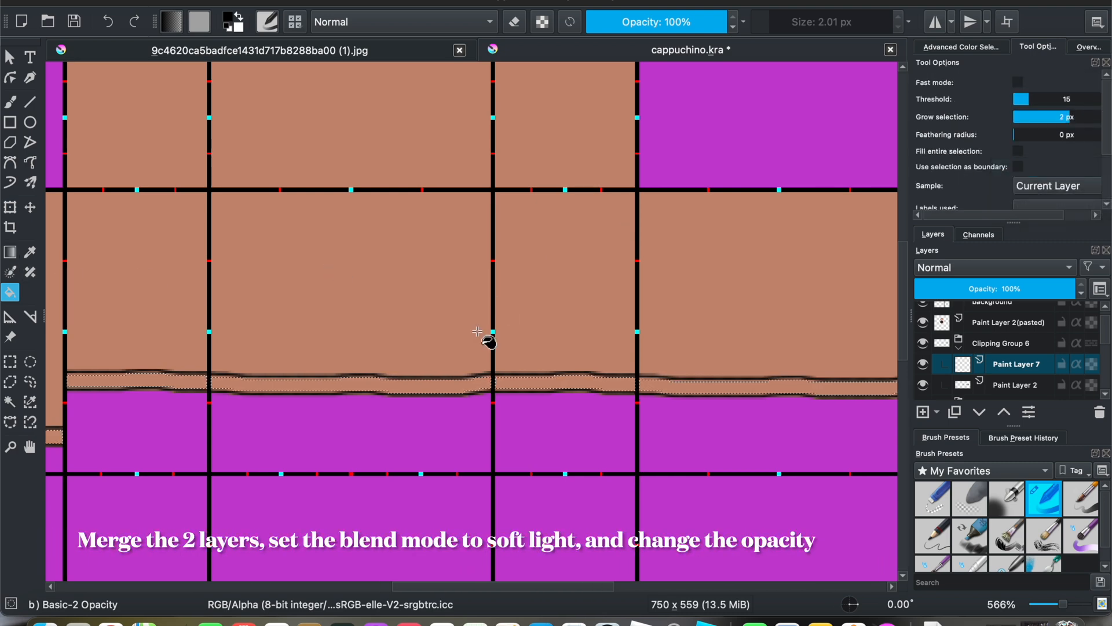
{"action": "scroll", "coordinate": [478, 336], "scroll_direction": "down", "scroll_amount": 3}
{"action": "scroll", "coordinate": [666, 318], "scroll_direction": "up", "scroll_amount": 3}
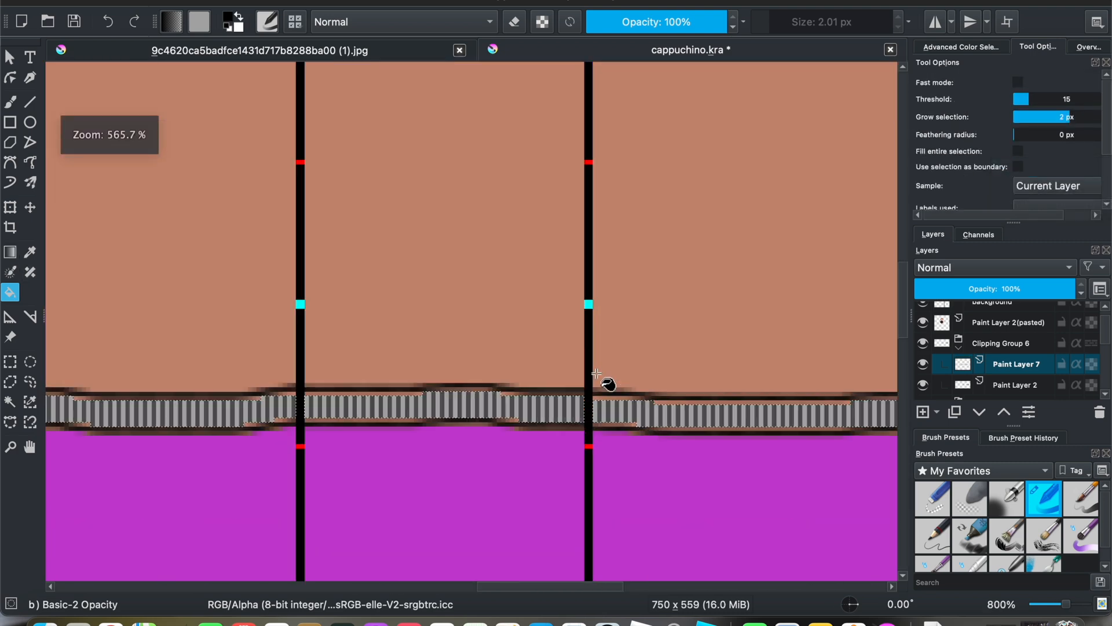
Set the striped Paint Layer 7 to the Soft Light (SVG) blending mode at 10% opacity.
{"action": "left_click_drag", "start_coordinate": [979, 289], "coordinate": [1075, 289]}
{"action": "left_click", "coordinate": [1069, 268]}
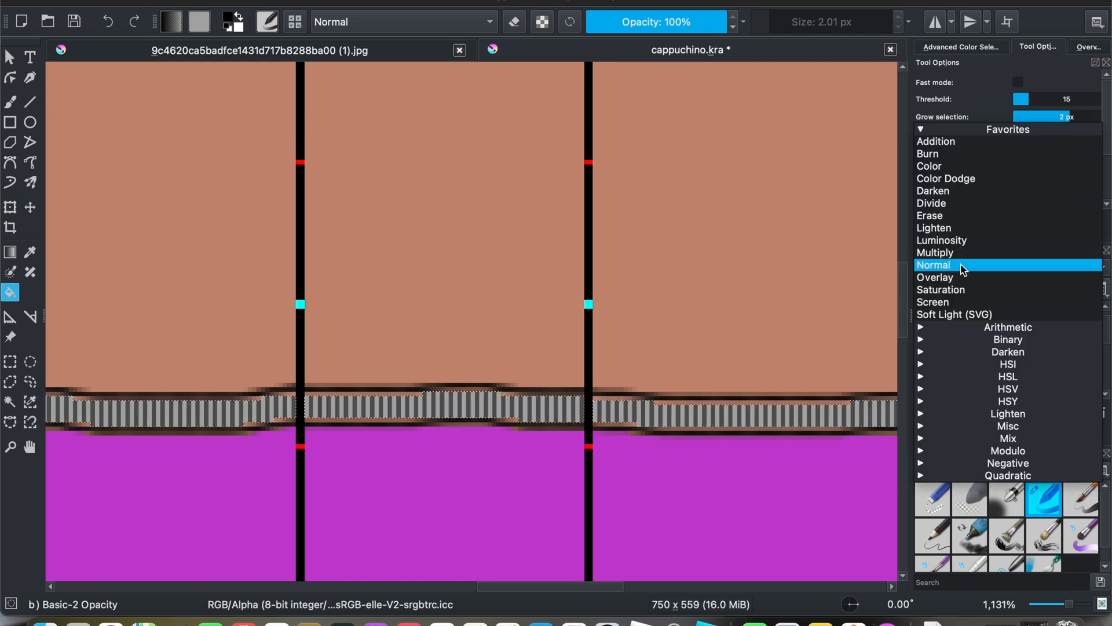
{"action": "left_click", "coordinate": [955, 312]}
{"action": "left_click_drag", "start_coordinate": [983, 293], "coordinate": [931, 292]}
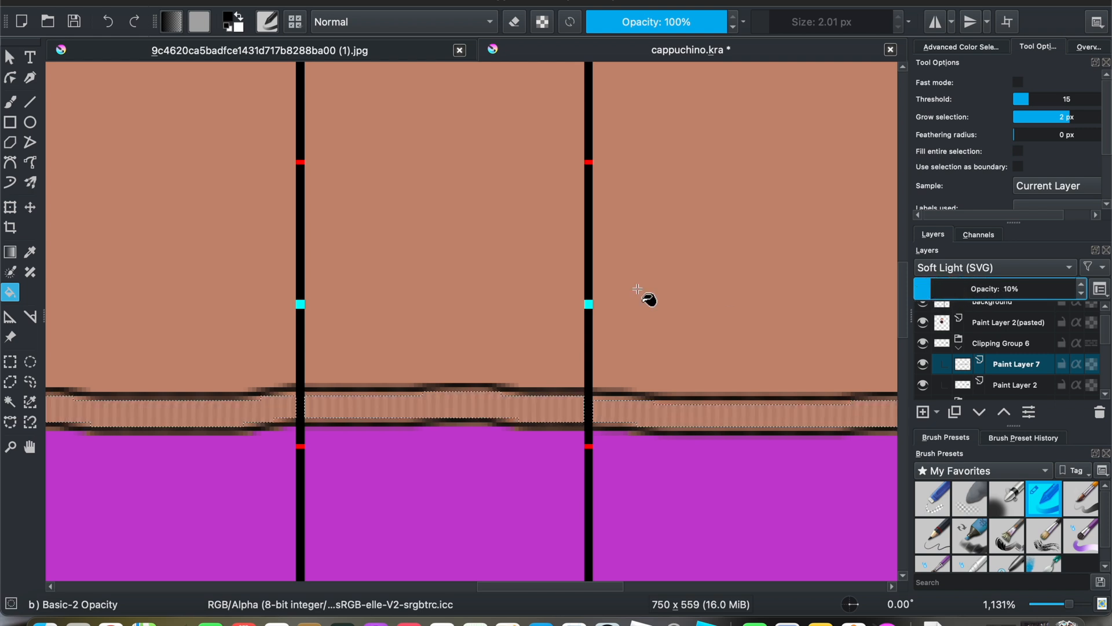
Set the lineart Paint Layer 2 to the Soft Light (SVG) blending mode at 11% opacity.
{"action": "scroll", "coordinate": [816, 321], "scroll_direction": "down", "scroll_amount": 2}
{"action": "left_click", "coordinate": [1008, 383]}
{"action": "left_click", "coordinate": [992, 269]}
{"action": "left_click", "coordinate": [962, 318]}
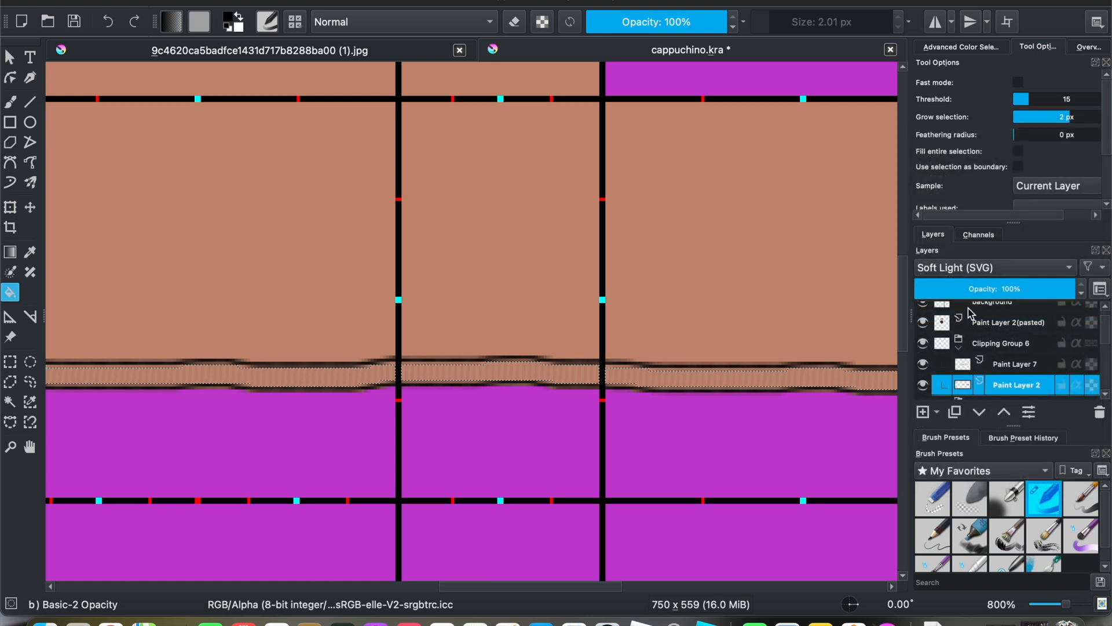
{"action": "left_click_drag", "start_coordinate": [953, 289], "coordinate": [934, 289]}
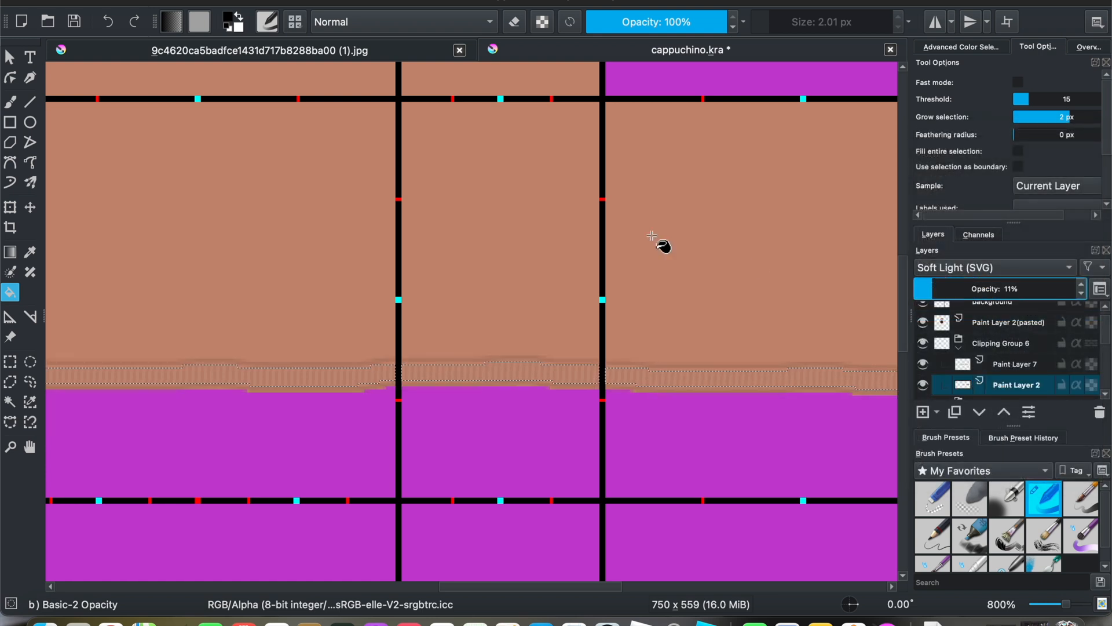
Examine the ribbed hem band across the tan panels and check the arrangement of the layer stack.
{"action": "scroll", "coordinate": [620, 232], "scroll_direction": "down", "scroll_amount": 2}
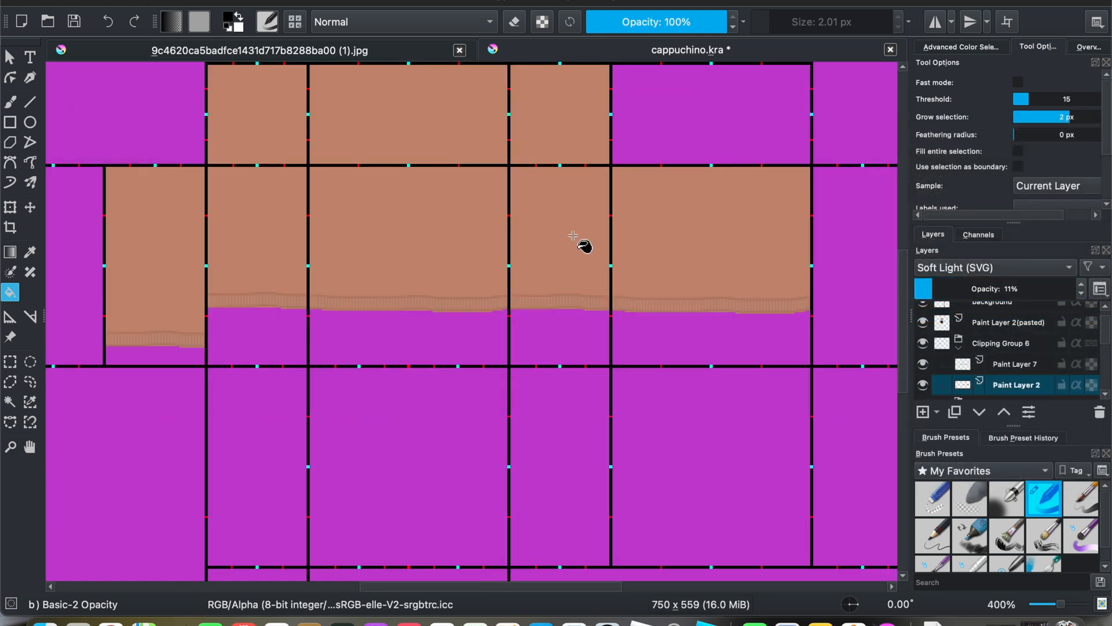
{"action": "scroll", "coordinate": [573, 235], "scroll_direction": "down", "scroll_amount": 1}
{"action": "scroll", "coordinate": [503, 248], "scroll_direction": "up", "scroll_amount": 1}
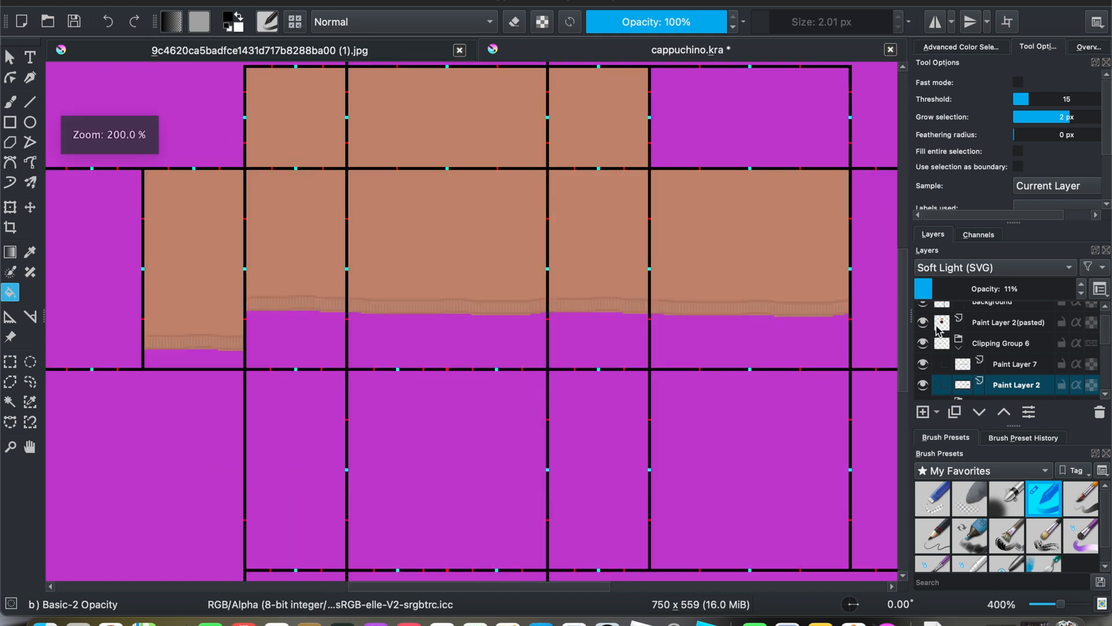
{"action": "scroll", "coordinate": [1026, 346], "scroll_direction": "down", "scroll_amount": 1}
{"action": "scroll", "coordinate": [1022, 352], "scroll_direction": "down", "scroll_amount": 1}
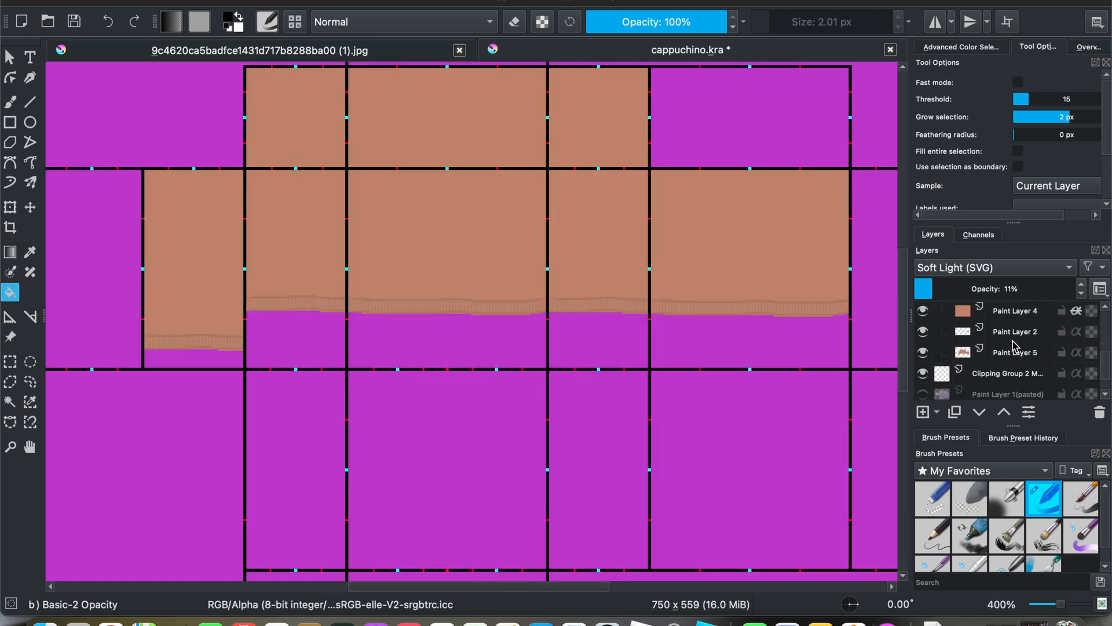
{"action": "scroll", "coordinate": [1016, 348], "scroll_direction": "up", "scroll_amount": 2}
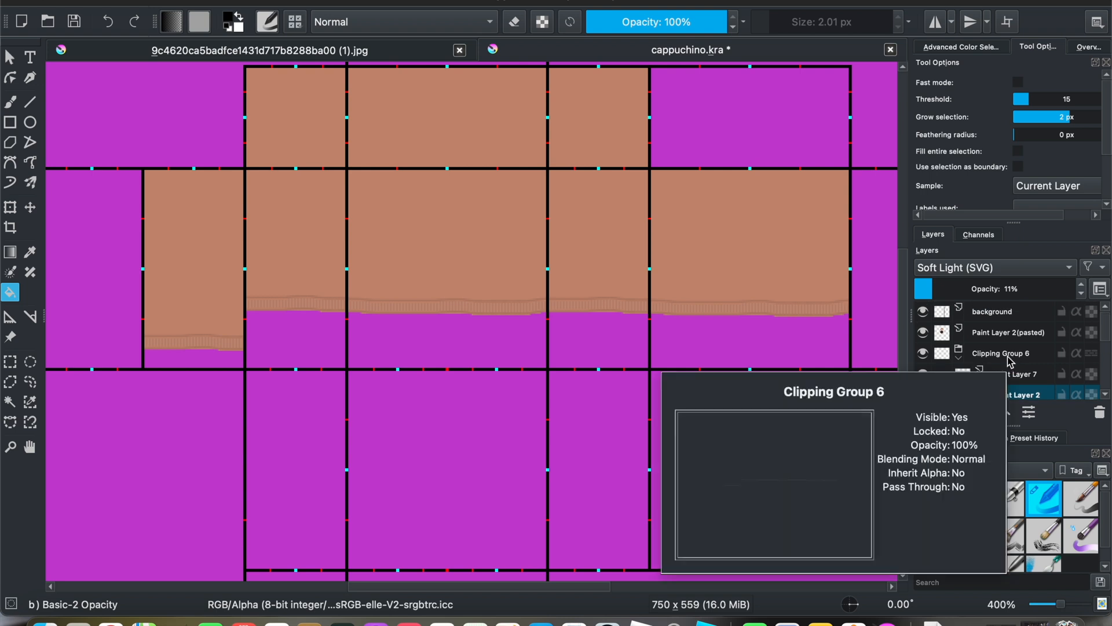
{"action": "scroll", "coordinate": [203, 293], "scroll_direction": "up", "scroll_amount": 2}
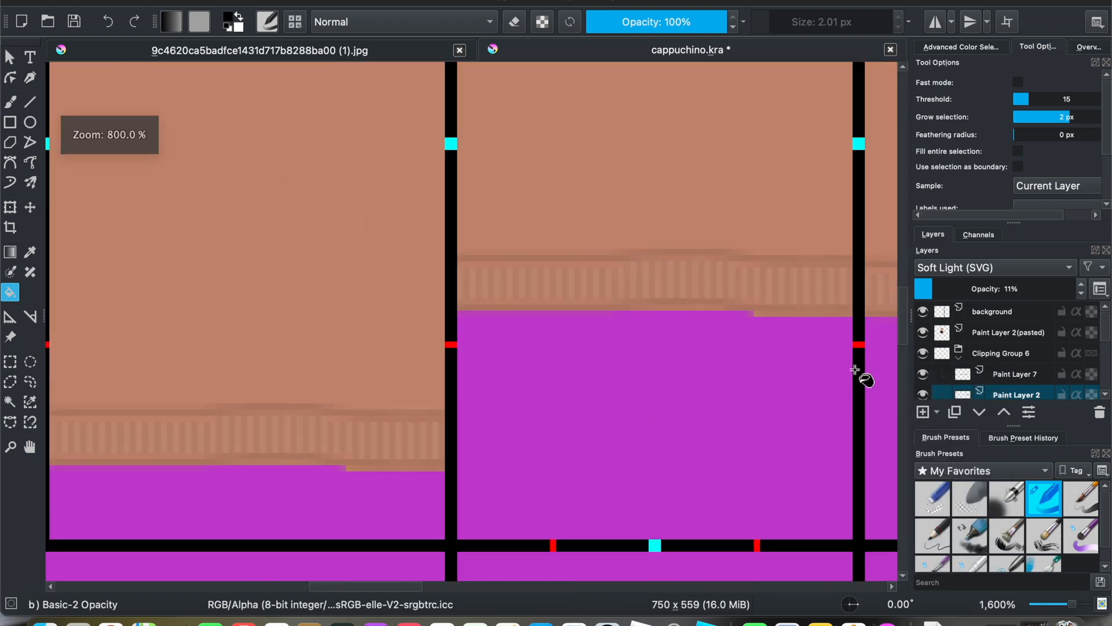
{"action": "scroll", "coordinate": [989, 353], "scroll_direction": "down", "scroll_amount": 1}
{"action": "scroll", "coordinate": [991, 350], "scroll_direction": "down", "scroll_amount": 1}
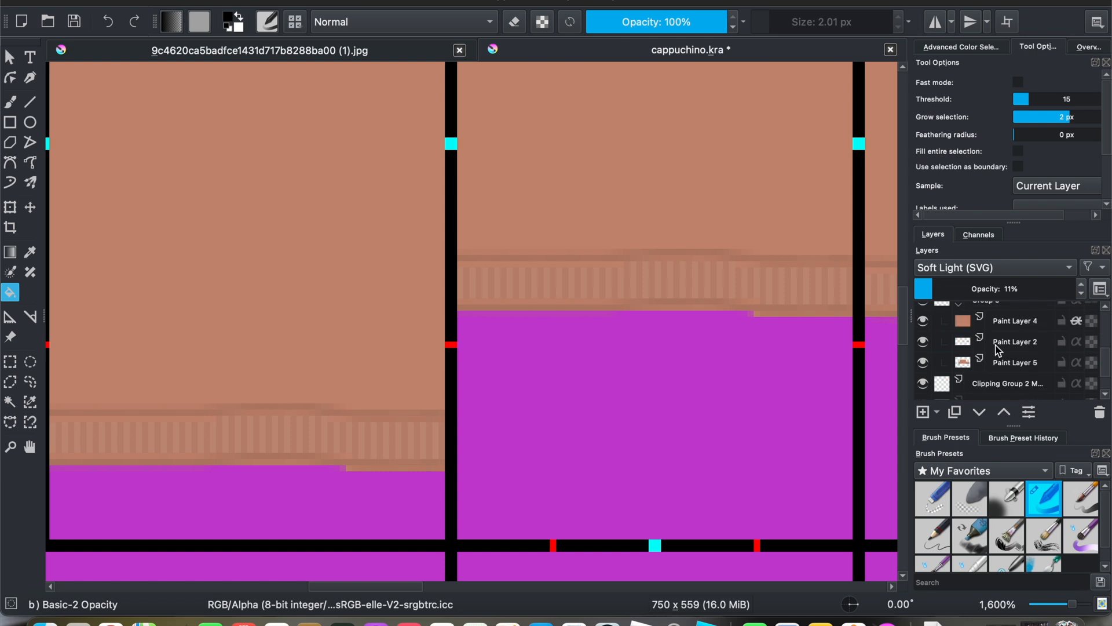
{"action": "mouse_move", "coordinate": [998, 363]}
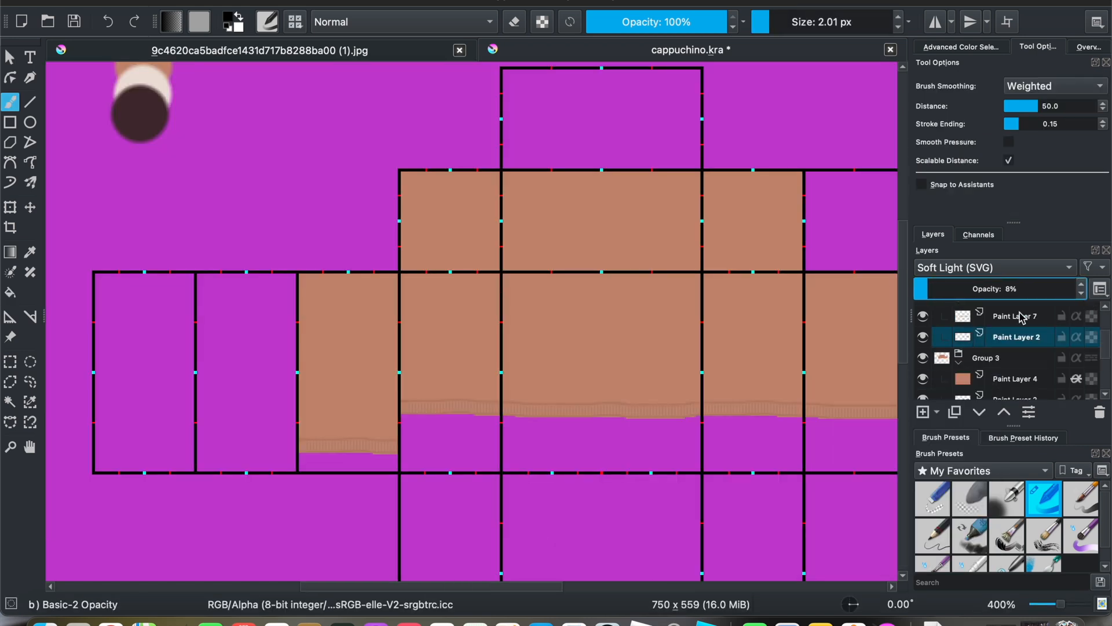
Add a new paint layer above Paint Layer 7 in Clipping Group 6.
{"action": "left_click", "coordinate": [1020, 317]}
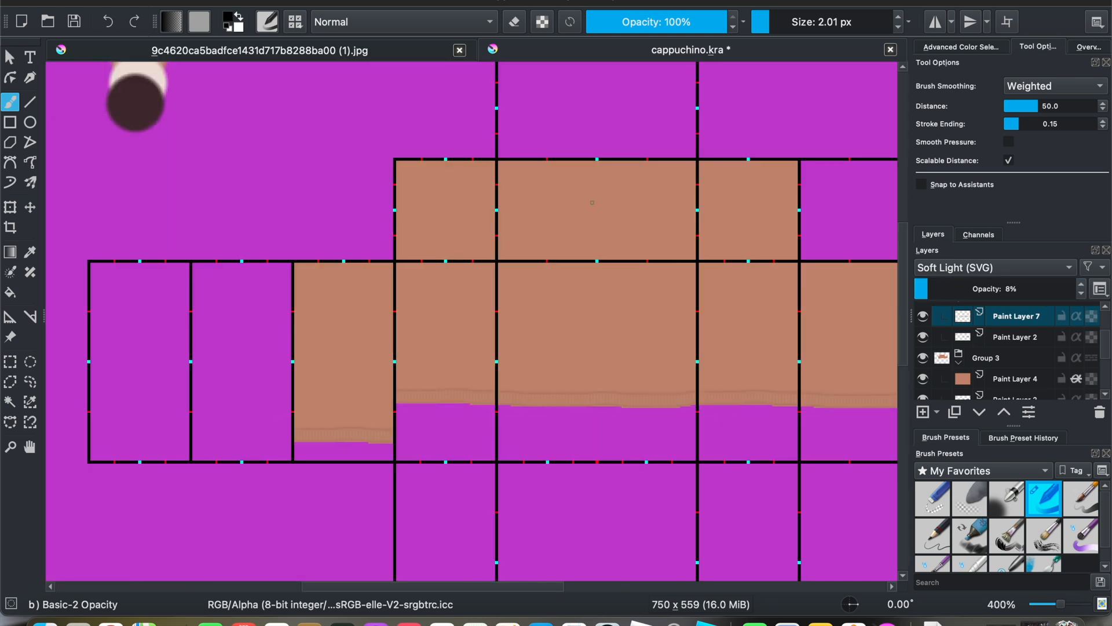
{"action": "scroll", "coordinate": [595, 213], "scroll_direction": "up", "scroll_amount": 3}
{"action": "scroll", "coordinate": [998, 343], "scroll_direction": "up", "scroll_amount": 3}
{"action": "scroll", "coordinate": [1004, 341], "scroll_direction": "down", "scroll_amount": 3}
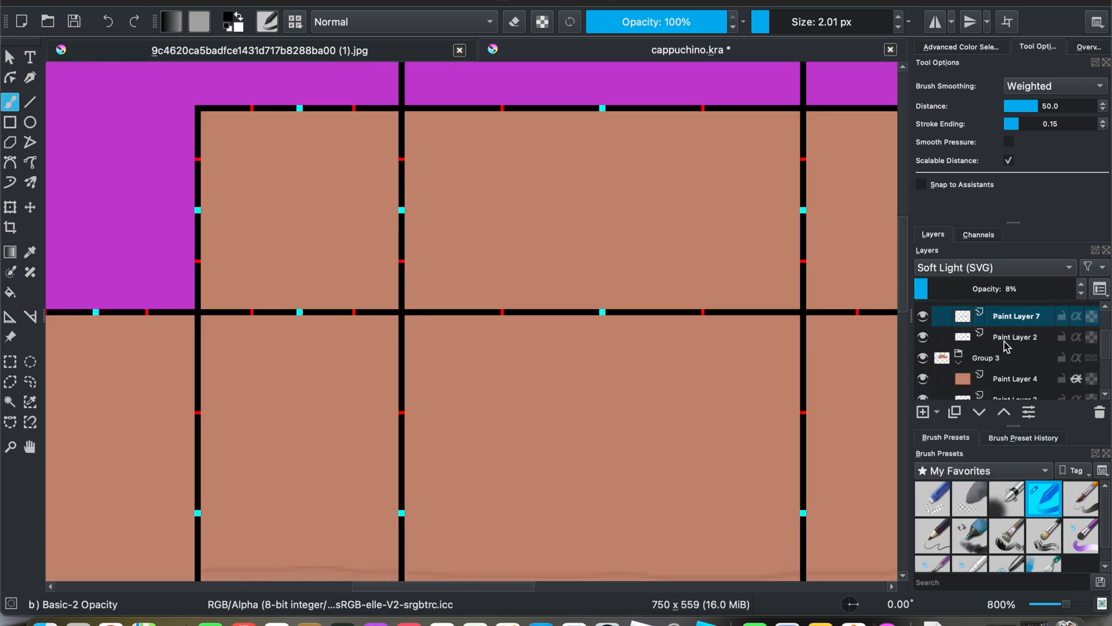
{"action": "key", "text": "Insert"}
{"action": "scroll", "coordinate": [546, 174], "scroll_direction": "up", "scroll_amount": 3}
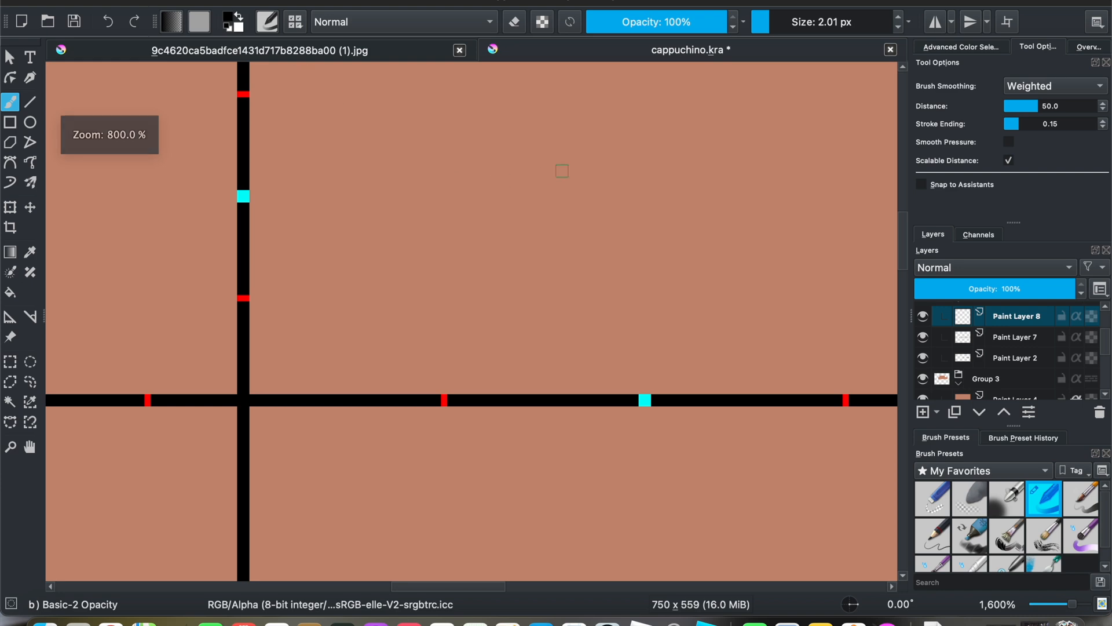
{"action": "scroll", "coordinate": [1000, 354], "scroll_direction": "up", "scroll_amount": 3}
Delete the empty Paint Layer 8 and add a fresh paint layer above Paint Layer 7.
{"action": "left_click", "coordinate": [1097, 410]}
{"action": "left_click", "coordinate": [1018, 352]}
{"action": "left_click", "coordinate": [923, 411]}
{"action": "scroll", "coordinate": [651, 322], "scroll_direction": "down", "scroll_amount": 5}
{"action": "scroll", "coordinate": [652, 322], "scroll_direction": "down", "scroll_amount": 1}
{"action": "scroll", "coordinate": [235, 283], "scroll_direction": "up", "scroll_amount": 4}
Open collar.png from the Downloads folder.
{"action": "key", "text": "super+o"}
{"action": "type", "text": "colla"}
{"action": "left_click", "coordinate": [437, 435]}
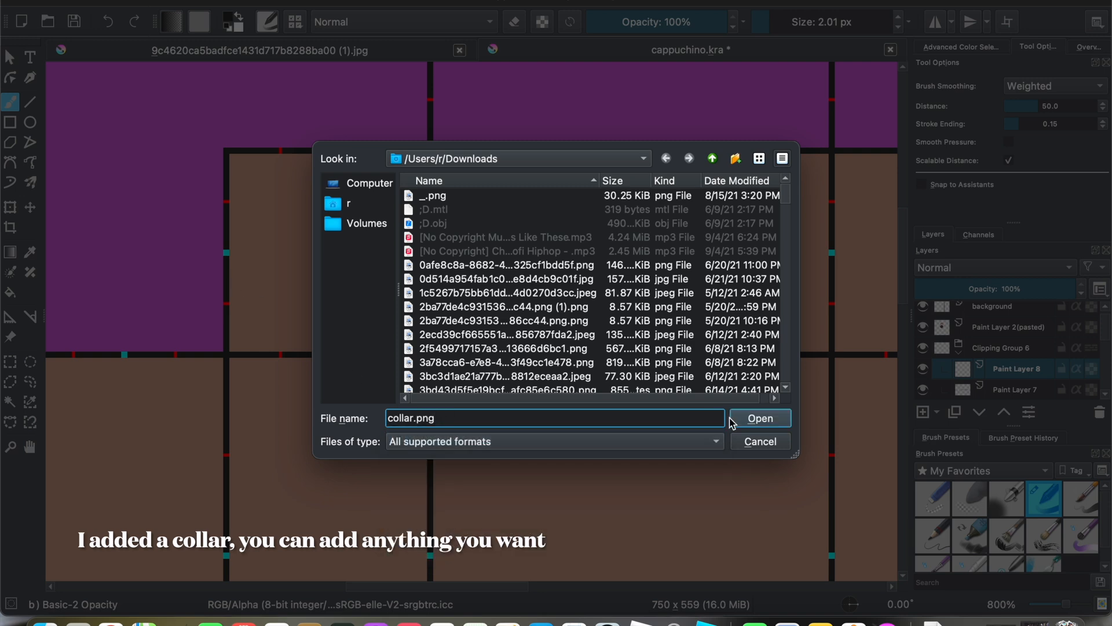
{"action": "left_click", "coordinate": [765, 420]}
Return to cappuchino.kra and paste the collar image as a layer above Paint Layer 8.
{"action": "key", "text": "ctrl+shift+Tab"}
{"action": "scroll", "coordinate": [518, 147], "scroll_direction": "down", "scroll_amount": 2}
{"action": "key", "text": "ctrl+v"}
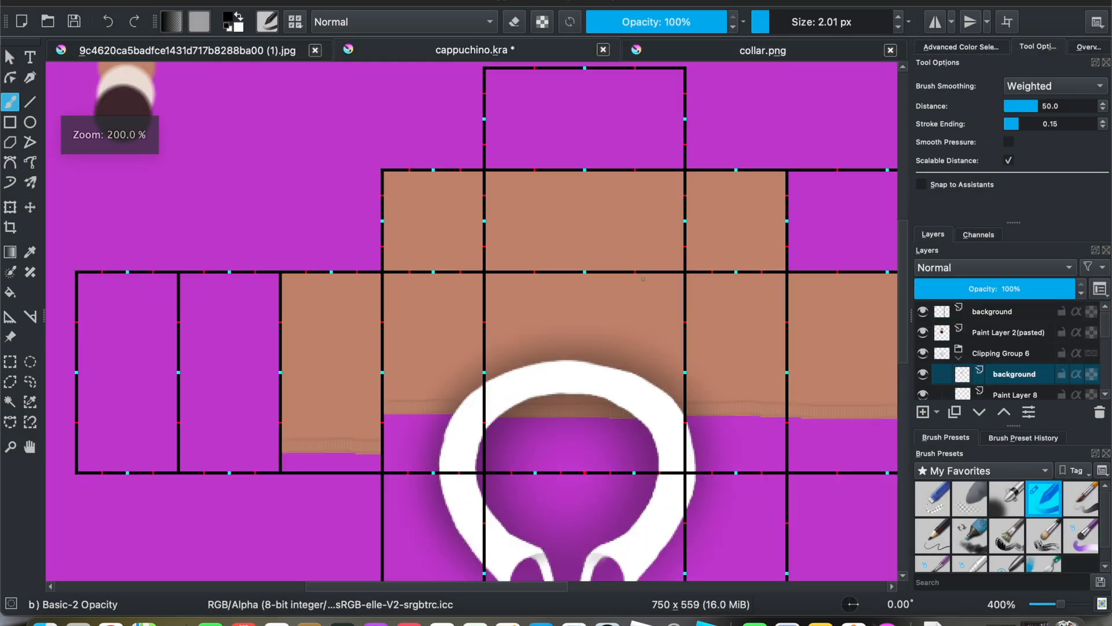
Move the pasted collar up over the tan central panels.
{"action": "scroll", "coordinate": [517, 147], "scroll_direction": "down", "scroll_amount": 1}
{"action": "key", "text": "t"}
{"action": "left_click_drag", "start_coordinate": [635, 461], "coordinate": [647, 328]}
{"action": "scroll", "coordinate": [697, 344], "scroll_direction": "up", "scroll_amount": 1}
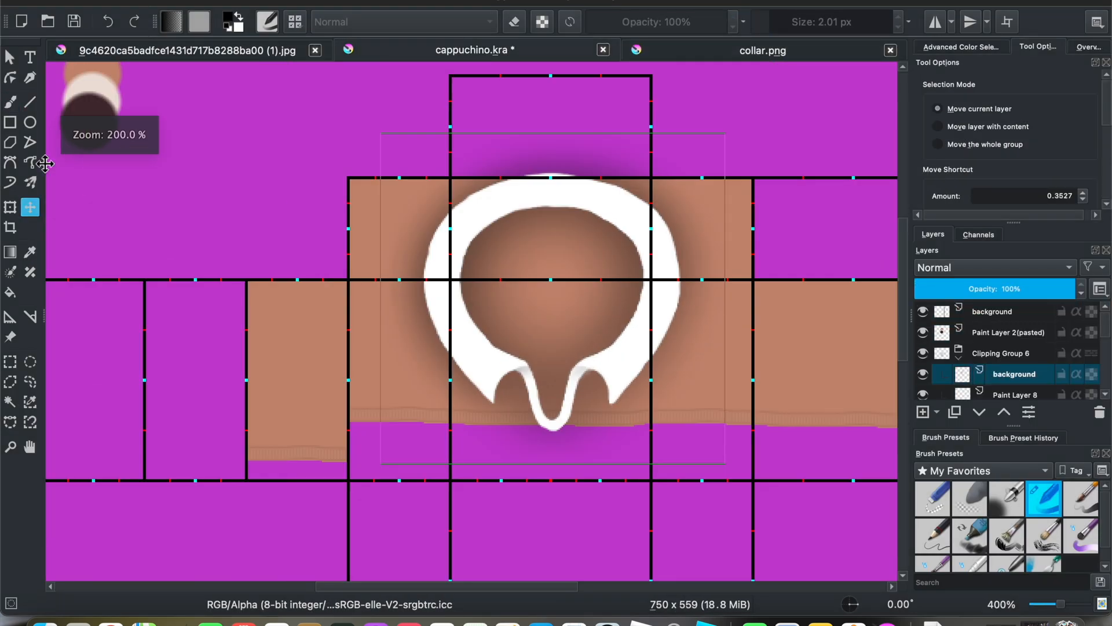
Scale the collar down so it fits within the width of the central panel.
{"action": "left_click", "coordinate": [10, 207]}
{"action": "left_click_drag", "start_coordinate": [725, 465], "coordinate": [576, 301]}
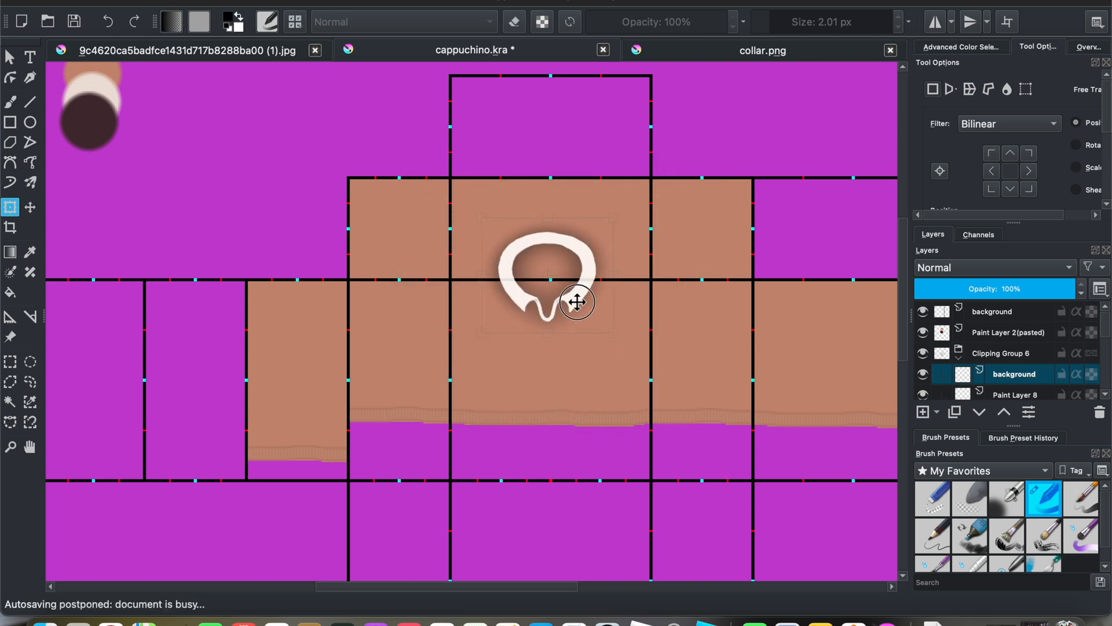
{"action": "key", "text": "t"}
{"action": "scroll", "coordinate": [646, 298], "scroll_direction": "up", "scroll_amount": 3}
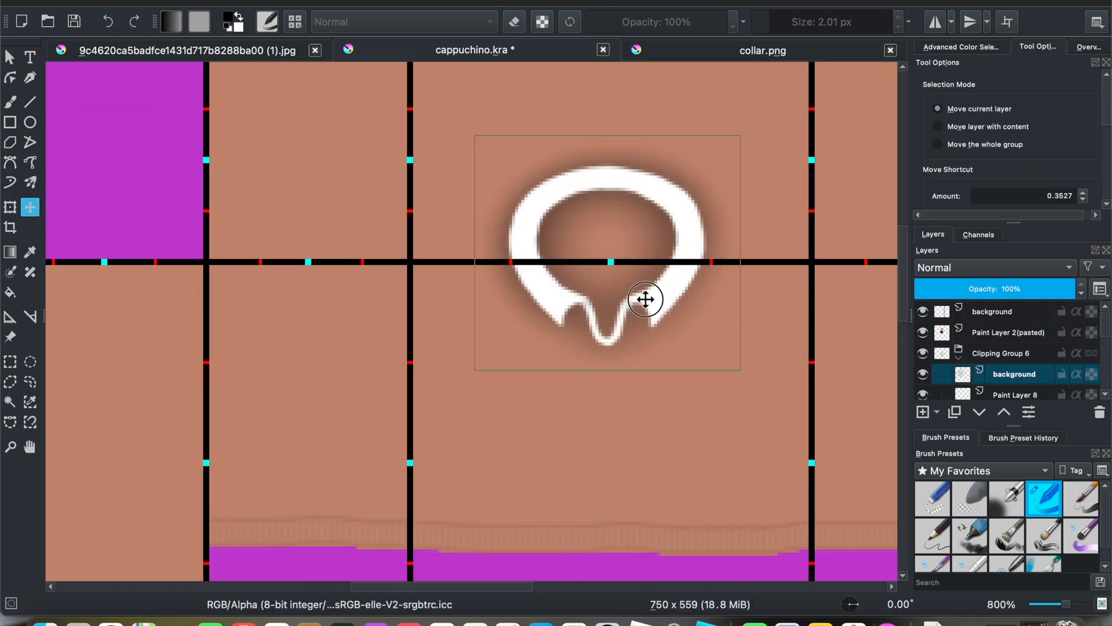
Merge Group 3 into a clipping group, add an alpha-inheriting layer named Mask Layer above it, and fill it with black.
{"action": "scroll", "coordinate": [636, 298], "scroll_direction": "down", "scroll_amount": 5}
{"action": "scroll", "coordinate": [636, 301], "scroll_direction": "up", "scroll_amount": 3}
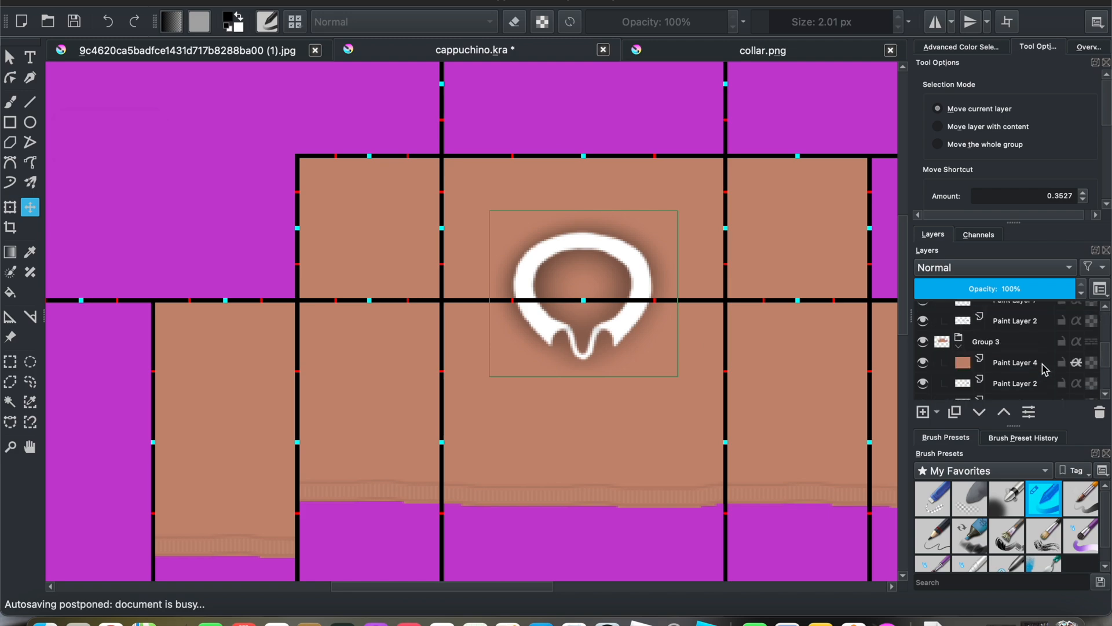
{"action": "left_click", "coordinate": [994, 360]}
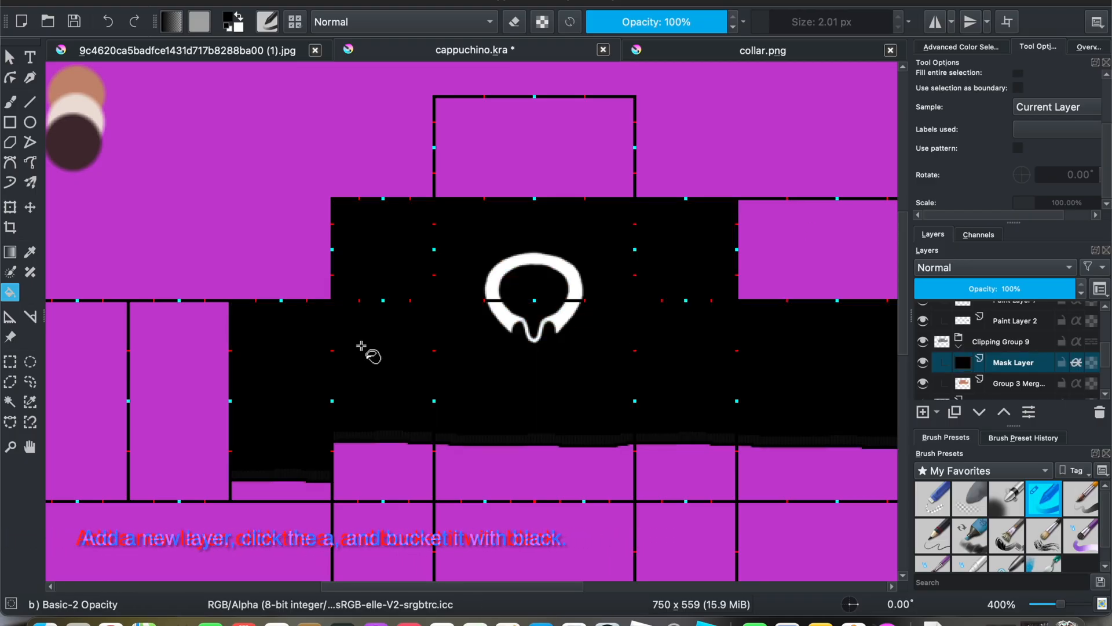
Set the brush to erase at 43.49 px and erase the middle of the black central panel below the collar.
{"action": "scroll", "coordinate": [657, 347], "scroll_direction": "up", "scroll_amount": 3}
{"action": "left_click", "coordinate": [10, 101]}
{"action": "left_click_drag", "start_coordinate": [802, 24], "coordinate": [805, 35]}
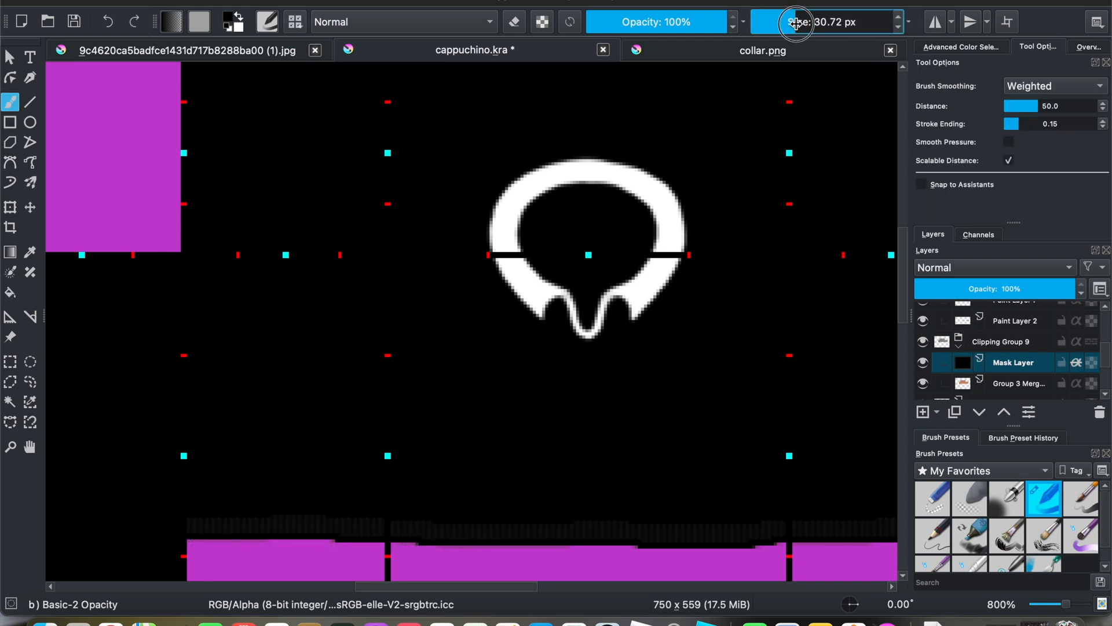
{"action": "key", "text": "e"}
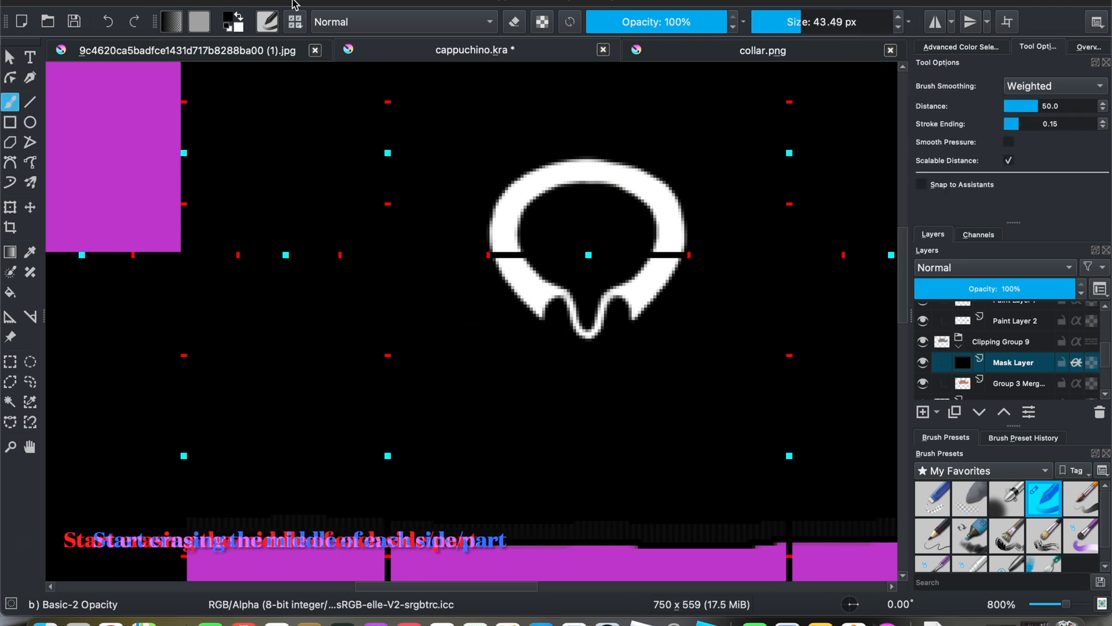
{"action": "mouse_move", "coordinate": [646, 409]}
{"action": "left_mouse_down"}
{"action": "mouse_move", "coordinate": [496, 406]}
{"action": "mouse_move", "coordinate": [642, 421]}
{"action": "mouse_move", "coordinate": [692, 394]}
{"action": "mouse_move", "coordinate": [693, 410]}
{"action": "mouse_move", "coordinate": [475, 420]}
{"action": "mouse_move", "coordinate": [477, 395]}
{"action": "left_mouse_up"}
{"action": "scroll", "coordinate": [437, 395], "scroll_direction": "down", "scroll_amount": 1}
{"action": "scroll", "coordinate": [339, 398], "scroll_direction": "up", "scroll_amount": 1}
Erase the middles of the two lower black panels to the left of the central panel, leaving dark borders.
{"action": "mouse_move", "coordinate": [336, 415]}
{"action": "left_mouse_down"}
{"action": "mouse_move", "coordinate": [332, 334]}
{"action": "mouse_move", "coordinate": [324, 417]}
{"action": "left_mouse_up"}
{"action": "scroll", "coordinate": [325, 417], "scroll_direction": "down", "scroll_amount": 1}
{"action": "scroll", "coordinate": [211, 459], "scroll_direction": "up", "scroll_amount": 1}
{"action": "mouse_move", "coordinate": [211, 459]}
{"action": "left_mouse_down"}
{"action": "mouse_move", "coordinate": [241, 362]}
{"action": "mouse_move", "coordinate": [241, 324]}
{"action": "mouse_move", "coordinate": [244, 438]}
{"action": "left_mouse_up"}
{"action": "scroll", "coordinate": [250, 421], "scroll_direction": "down", "scroll_amount": 2}
{"action": "scroll", "coordinate": [336, 264], "scroll_direction": "up", "scroll_amount": 2}
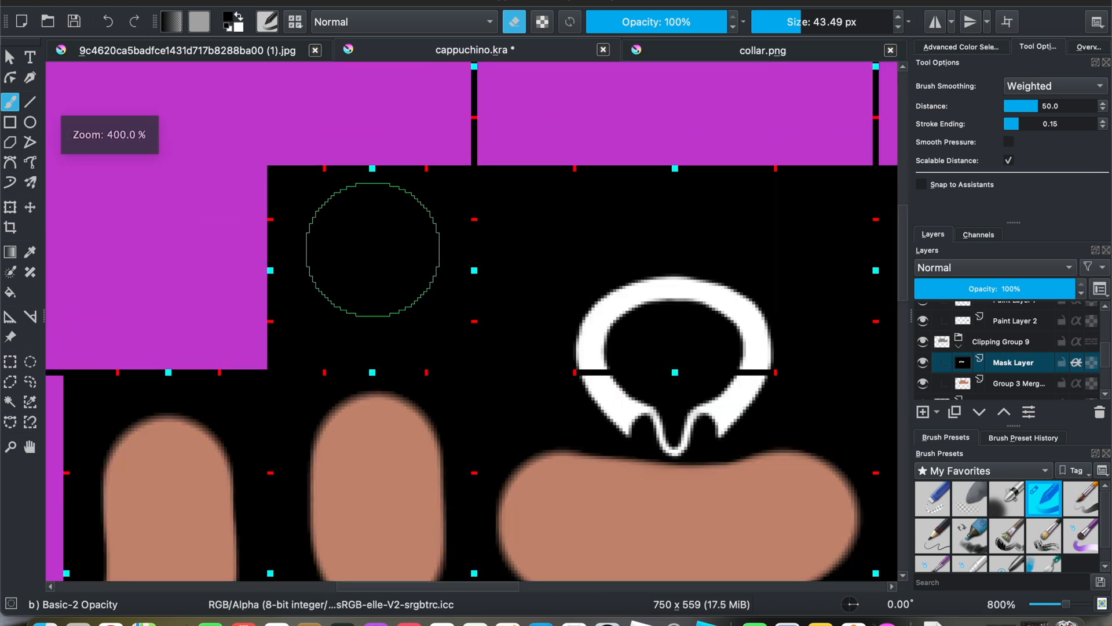
Erase a rounded patch in the middle of each small upper panel on either side of the collar.
{"action": "left_click_drag", "start_coordinate": [372, 251], "coordinate": [377, 276]}
{"action": "scroll", "coordinate": [381, 278], "scroll_direction": "down", "scroll_amount": 3}
{"action": "scroll", "coordinate": [596, 286], "scroll_direction": "up", "scroll_amount": 3}
{"action": "left_click", "coordinate": [599, 254]}
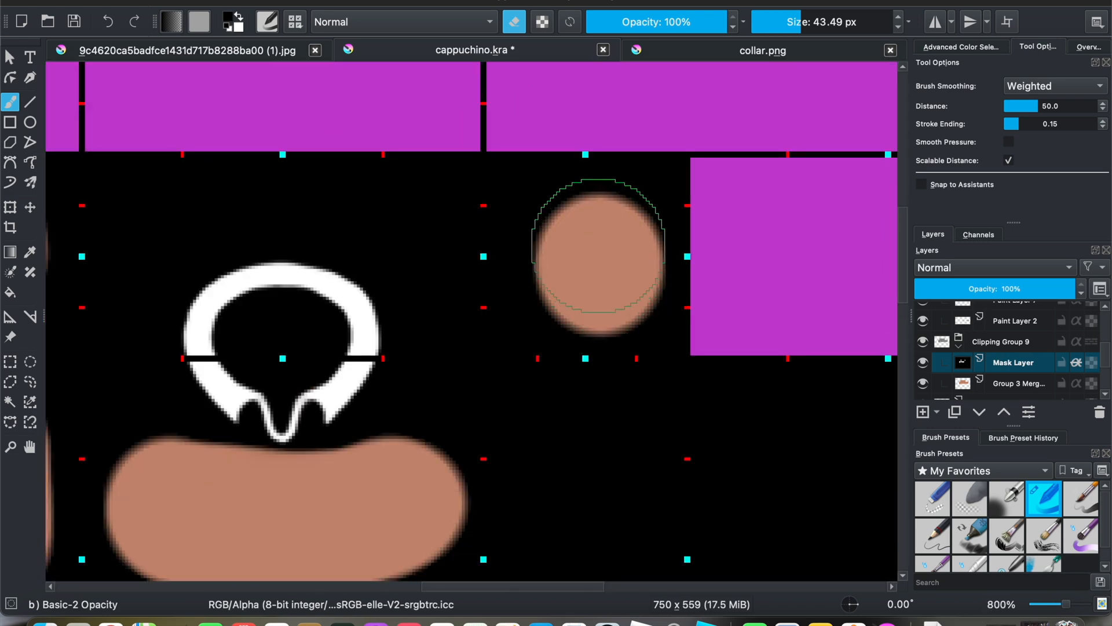
Erase the middles of the lower right side panel and the wide panel beyond it.
{"action": "scroll", "coordinate": [599, 255], "scroll_direction": "down", "scroll_amount": 3}
{"action": "scroll", "coordinate": [576, 266], "scroll_direction": "up", "scroll_amount": 1}
{"action": "left_click_drag", "start_coordinate": [576, 266], "coordinate": [576, 347]}
{"action": "scroll", "coordinate": [576, 348], "scroll_direction": "down", "scroll_amount": 2}
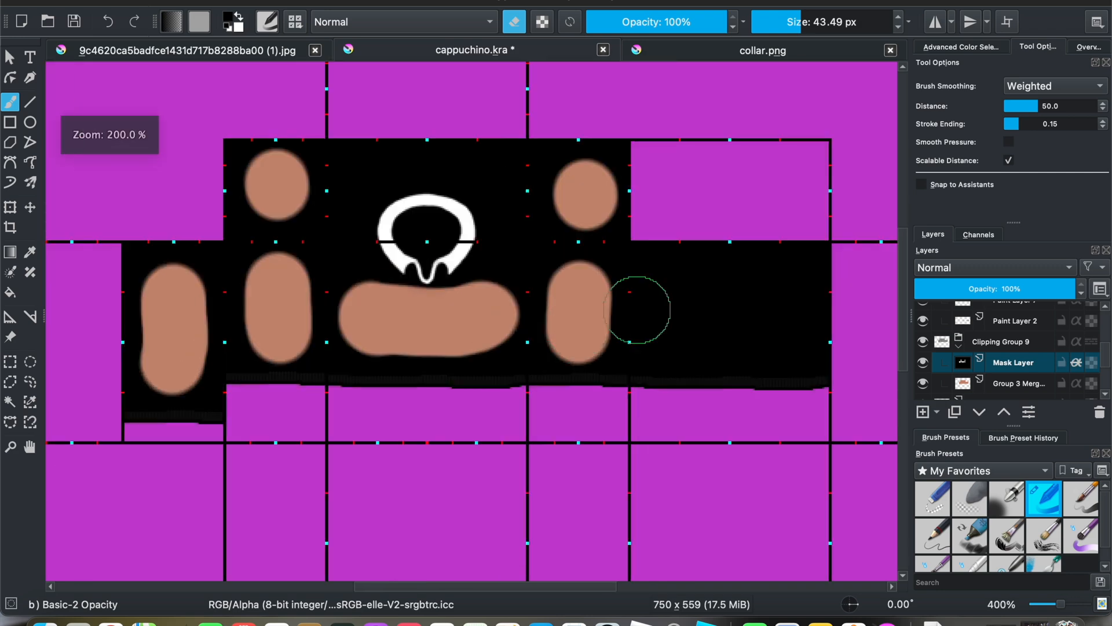
{"action": "scroll", "coordinate": [637, 310], "scroll_direction": "up", "scroll_amount": 3}
{"action": "mouse_move", "coordinate": [757, 281]}
{"action": "left_mouse_down"}
{"action": "mouse_move", "coordinate": [703, 288]}
{"action": "mouse_move", "coordinate": [631, 317]}
{"action": "mouse_move", "coordinate": [651, 333]}
{"action": "mouse_move", "coordinate": [721, 343]}
{"action": "mouse_move", "coordinate": [778, 324]}
{"action": "left_mouse_up"}
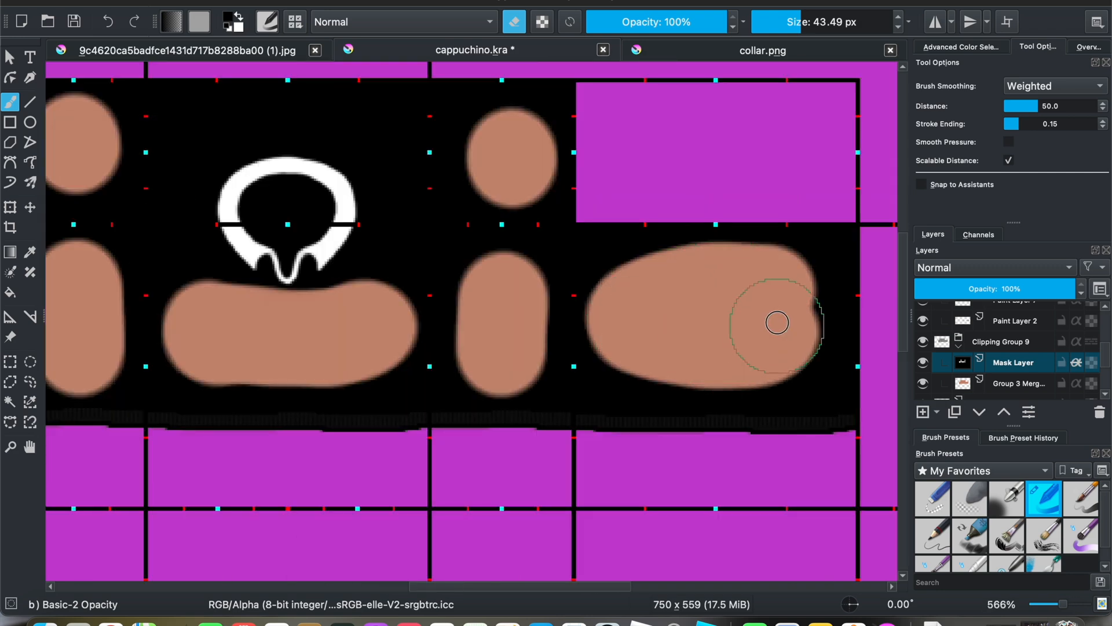
Extend the erased area of the central panel upward to the tip of the collar.
{"action": "scroll", "coordinate": [504, 322], "scroll_direction": "down", "scroll_amount": 4}
{"action": "scroll", "coordinate": [532, 293], "scroll_direction": "up", "scroll_amount": 5}
{"action": "mouse_move", "coordinate": [532, 293]}
{"action": "left_mouse_down"}
{"action": "mouse_move", "coordinate": [474, 312]}
{"action": "mouse_move", "coordinate": [518, 336]}
{"action": "left_mouse_up"}
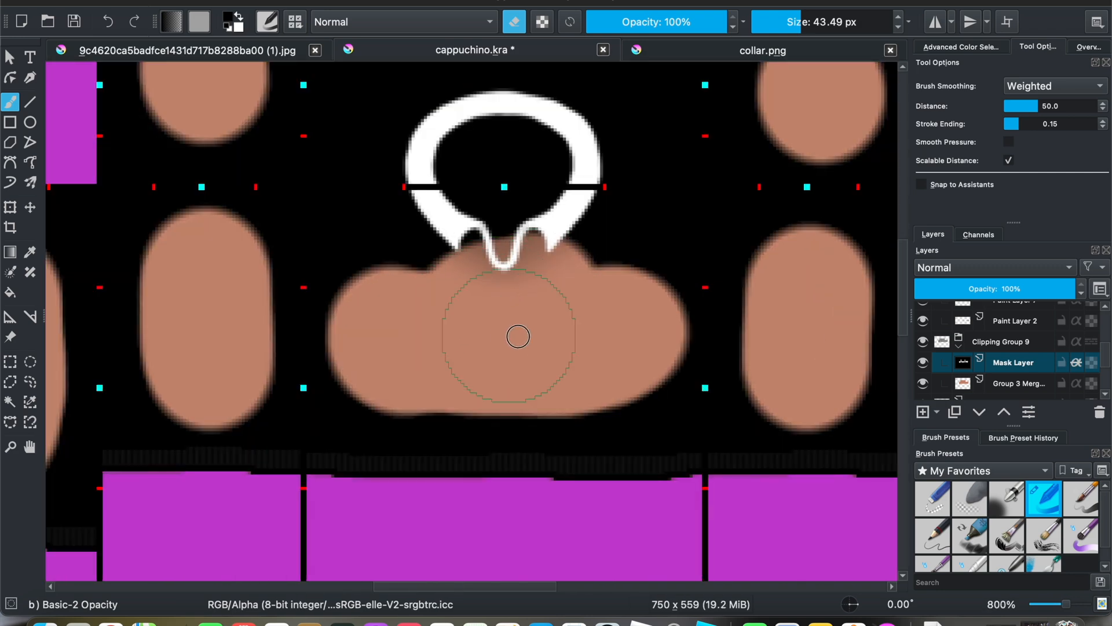
Try a Gaussian Blur with an 18.19 px radius on Mask Layer.
{"action": "left_click", "coordinate": [324, 0]}
{"action": "mouse_move", "coordinate": [376, 74]}
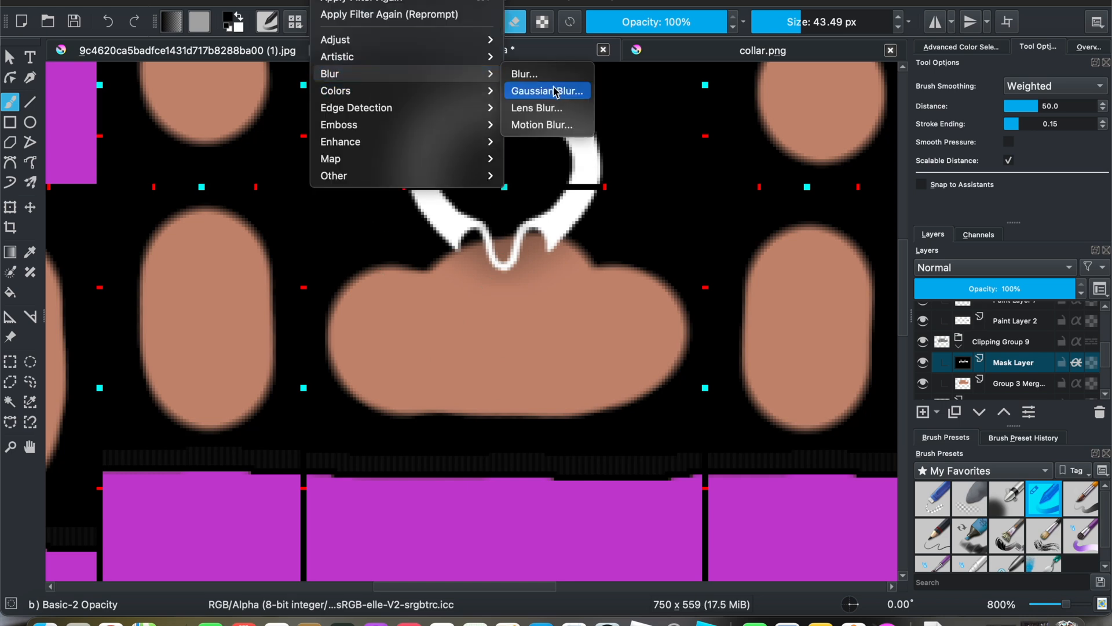
{"action": "left_click", "coordinate": [551, 89]}
{"action": "left_click_drag", "start_coordinate": [225, 113], "coordinate": [187, 113]}
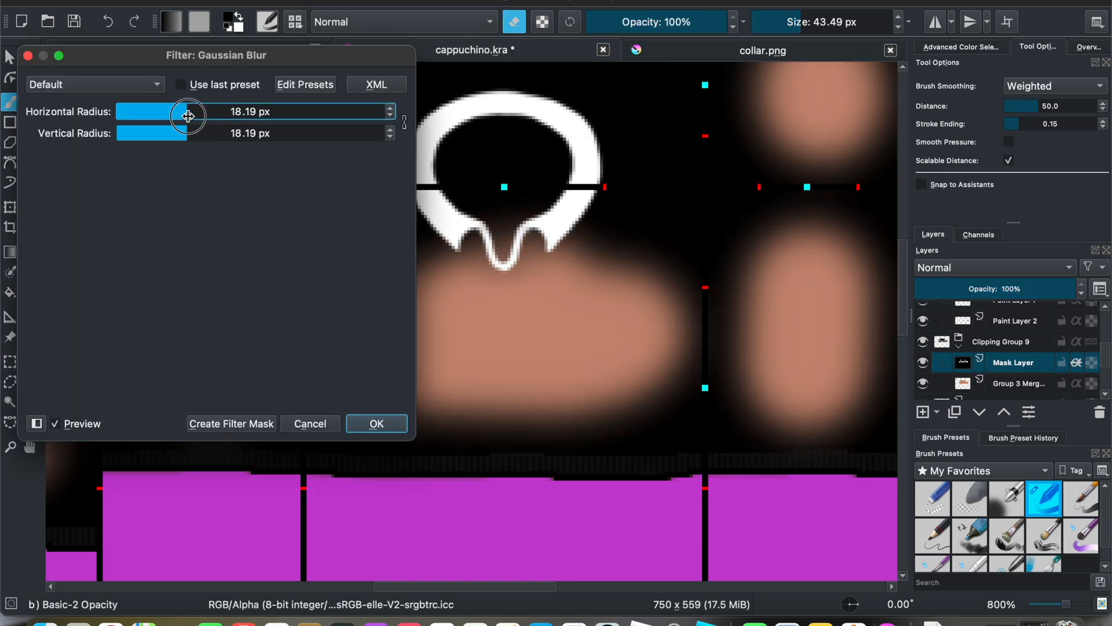
{"action": "left_click", "coordinate": [372, 423]}
Erase a curved strip above the collar across the upper central panel with a 23.33 px brush.
{"action": "scroll", "coordinate": [620, 293], "scroll_direction": "down", "scroll_amount": 4}
{"action": "scroll", "coordinate": [522, 211], "scroll_direction": "up", "scroll_amount": 5}
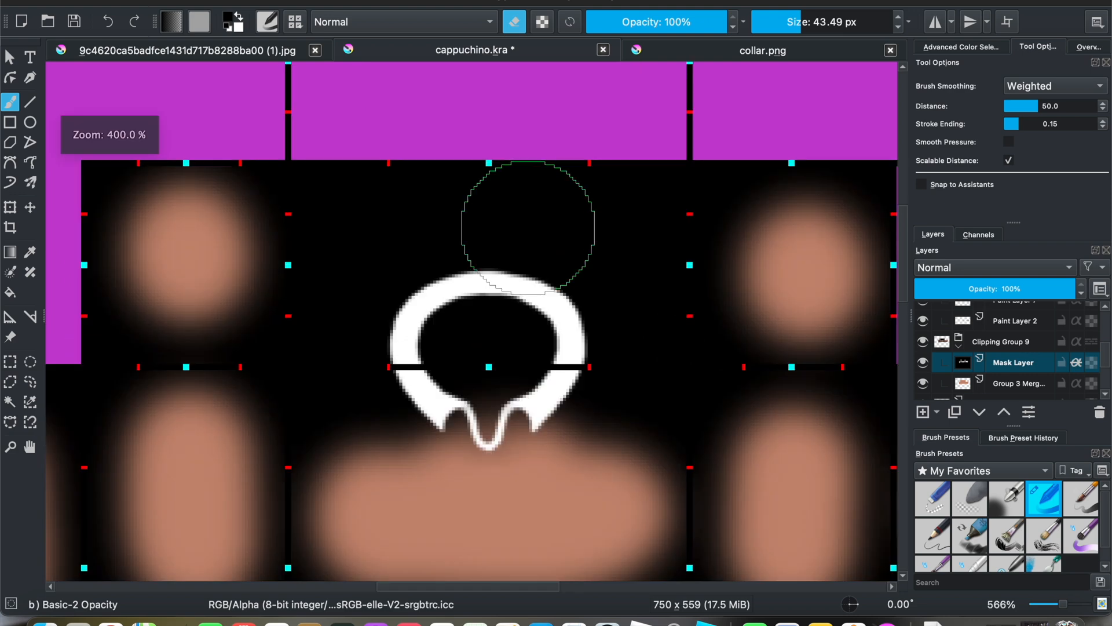
{"action": "mouse_move", "coordinate": [376, 244]}
{"action": "left_mouse_down"}
{"action": "mouse_move", "coordinate": [428, 228]}
{"action": "mouse_move", "coordinate": [620, 250]}
{"action": "left_mouse_up"}
Apply a Gaussian Blur to Mask Layer to soften the edges of all the erased areas.
{"action": "left_click", "coordinate": [312, 7]}
{"action": "mouse_move", "coordinate": [328, 72]}
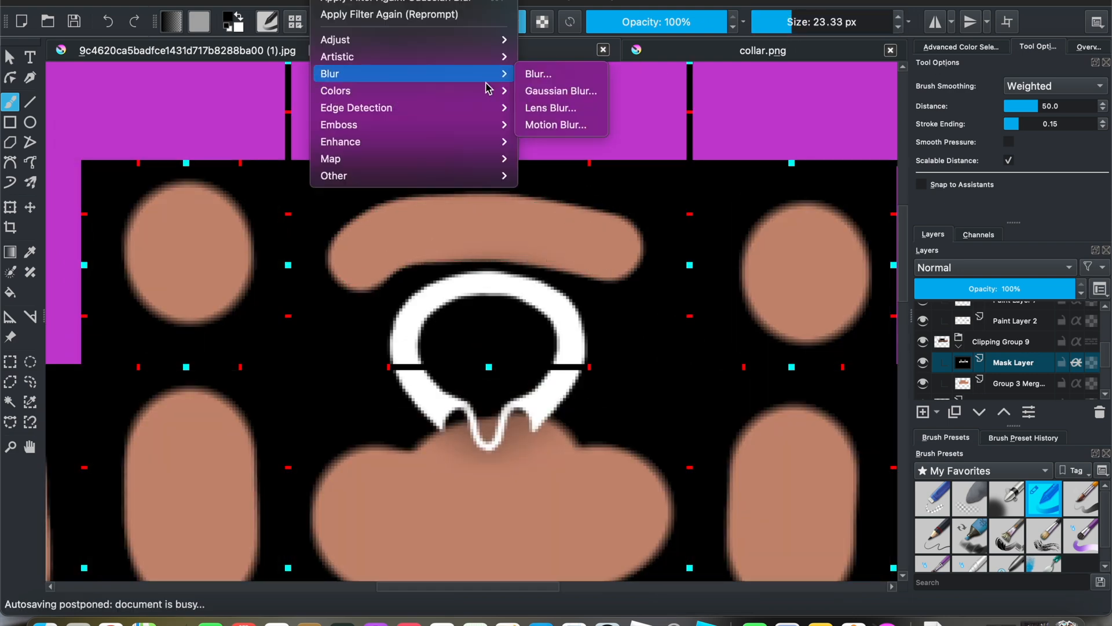
{"action": "left_click", "coordinate": [556, 95]}
{"action": "mouse_move", "coordinate": [191, 111]}
{"action": "left_mouse_down"}
{"action": "mouse_move", "coordinate": [265, 112]}
{"action": "mouse_move", "coordinate": [189, 119]}
{"action": "left_mouse_up"}
{"action": "left_click", "coordinate": [377, 424]}
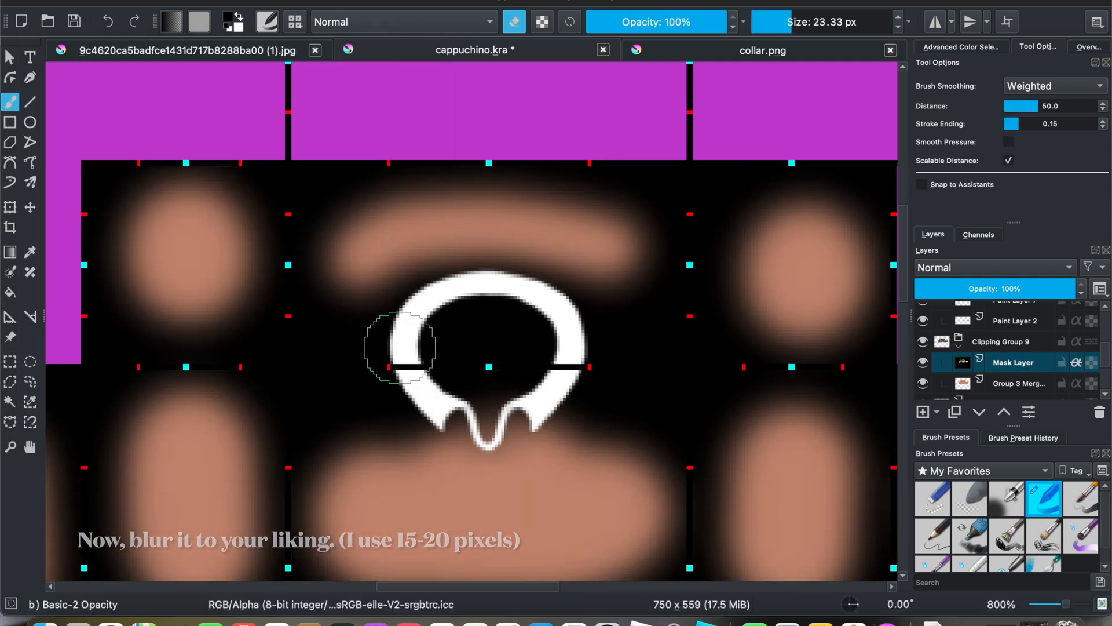
Set Mask Layer's blending mode to Soft Light (SVG) and lower its opacity to 15%.
{"action": "scroll", "coordinate": [406, 289], "scroll_direction": "down", "scroll_amount": 5}
{"action": "left_click", "coordinate": [994, 267]}
{"action": "left_click", "coordinate": [985, 314]}
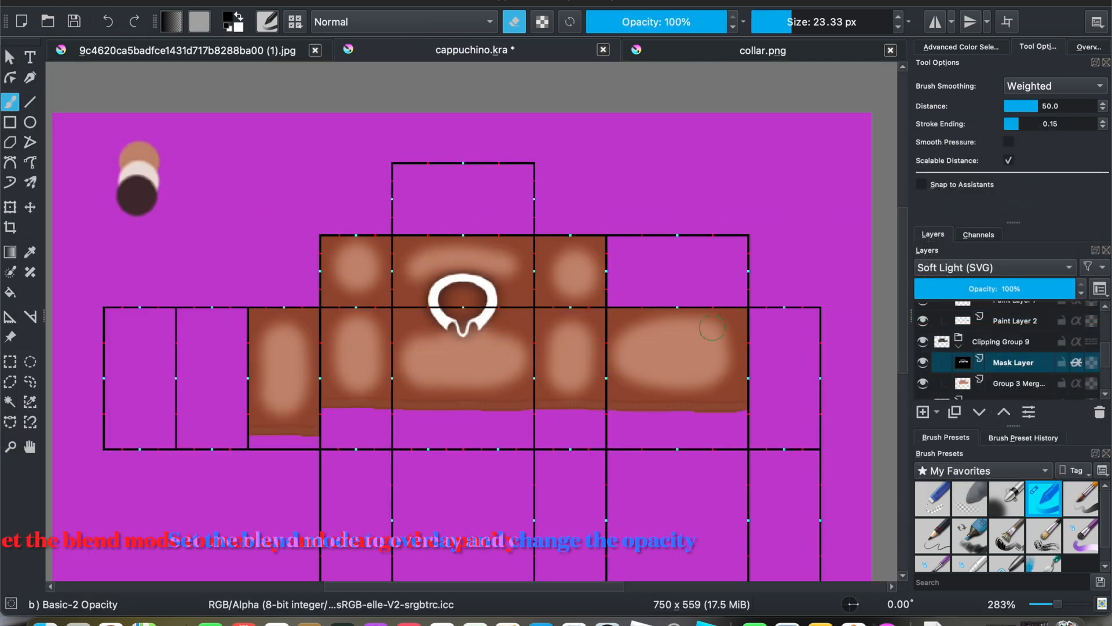
{"action": "scroll", "coordinate": [469, 301], "scroll_direction": "up", "scroll_amount": 5}
{"action": "left_click", "coordinate": [941, 295]}
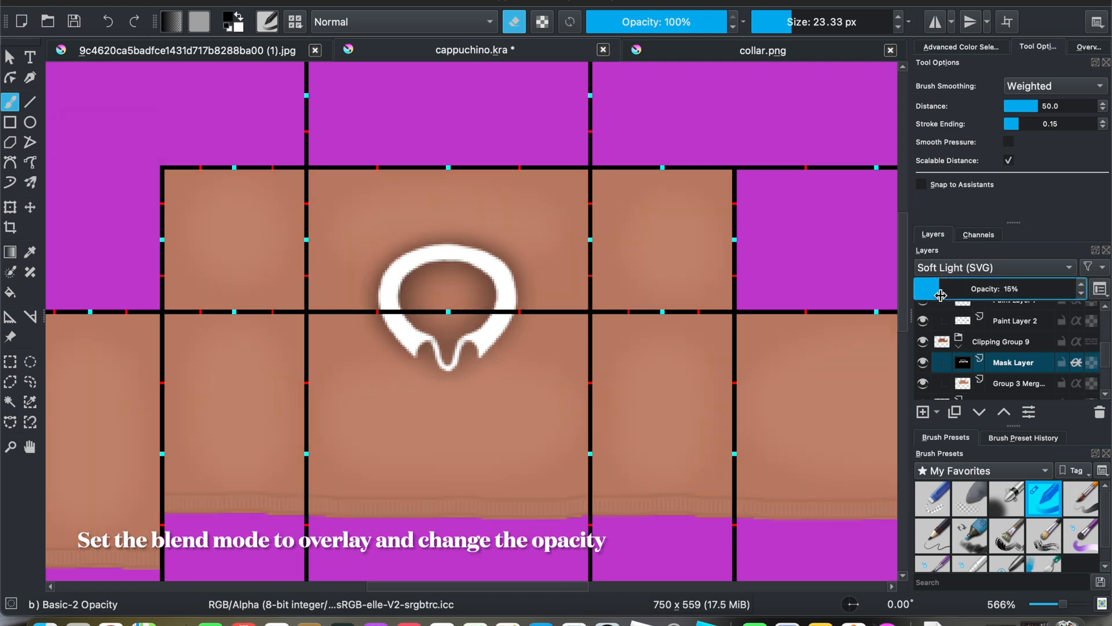
Fine-tune the shading strength by setting Mask Layer's opacity to 20%.
{"action": "scroll", "coordinate": [627, 291], "scroll_direction": "down", "scroll_amount": 4}
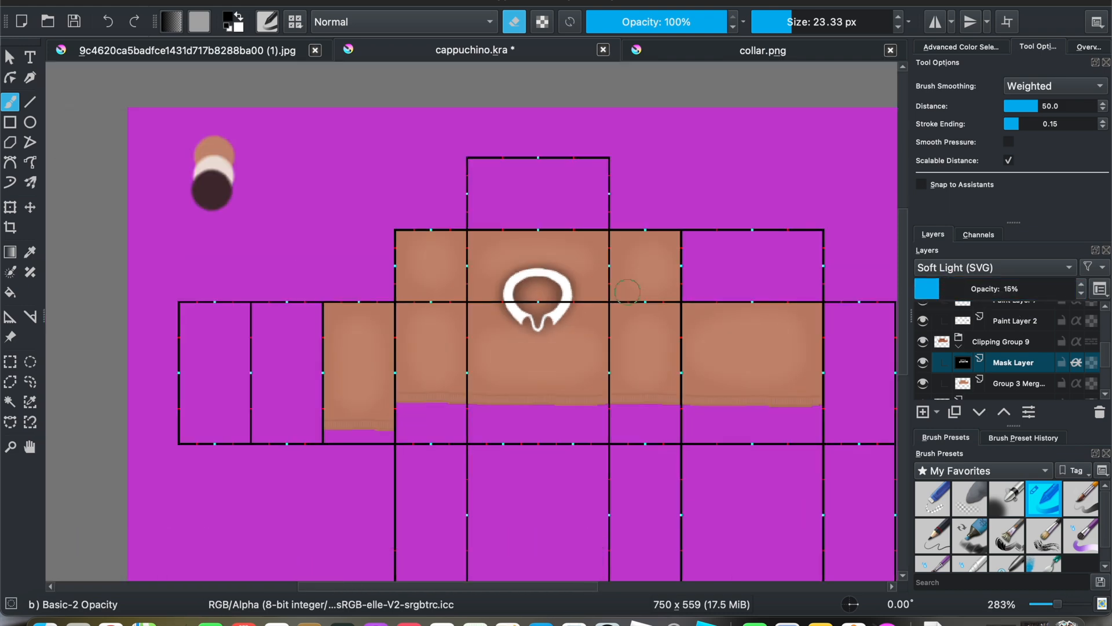
{"action": "scroll", "coordinate": [630, 336], "scroll_direction": "up", "scroll_amount": 2}
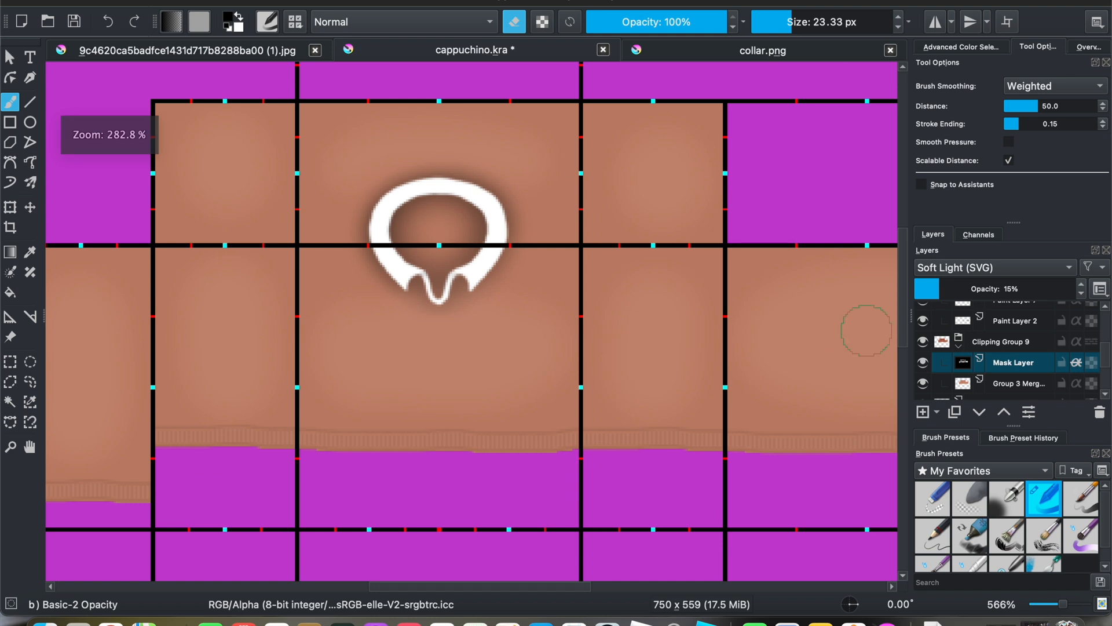
{"action": "left_click", "coordinate": [955, 288]}
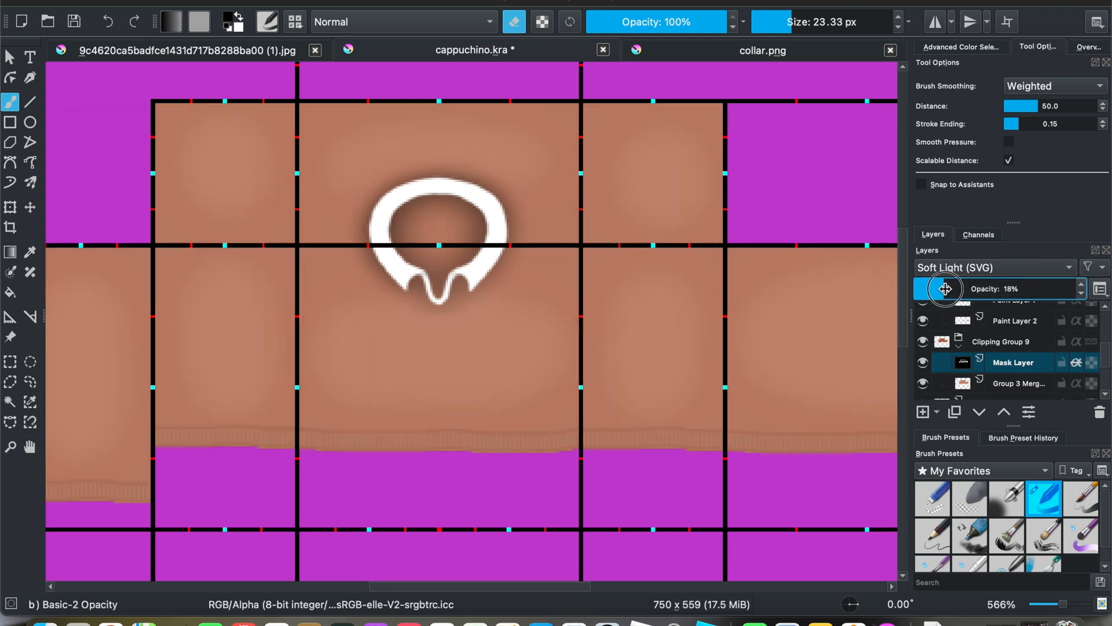
{"action": "key", "text": "minus"}
{"action": "key", "text": "minus"}
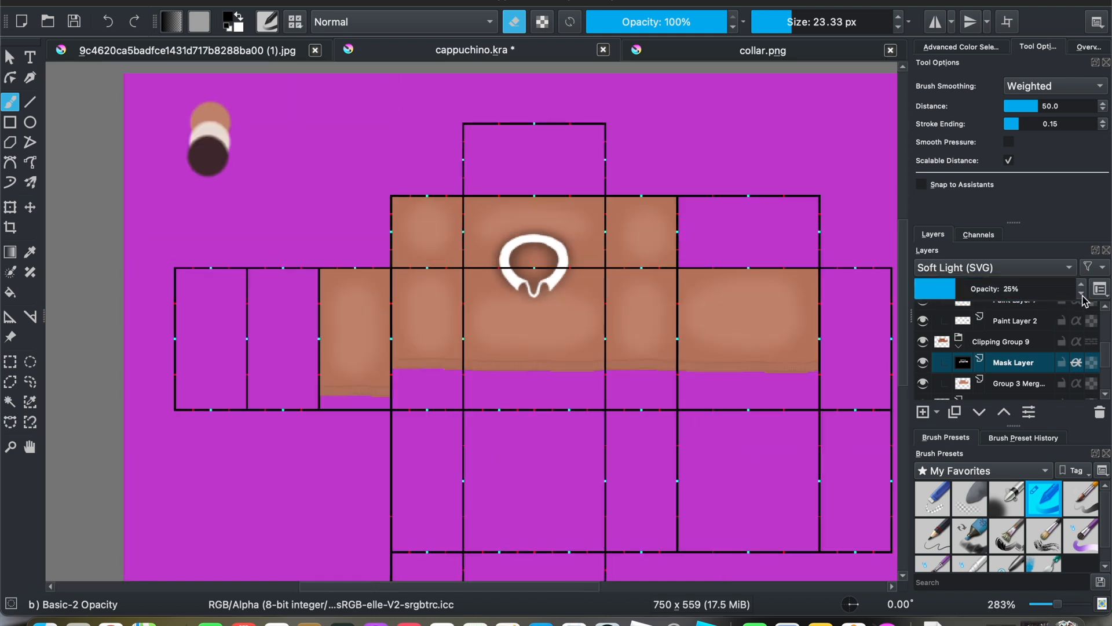
{"action": "scroll", "coordinate": [585, 293], "scroll_direction": "up", "scroll_amount": 2}
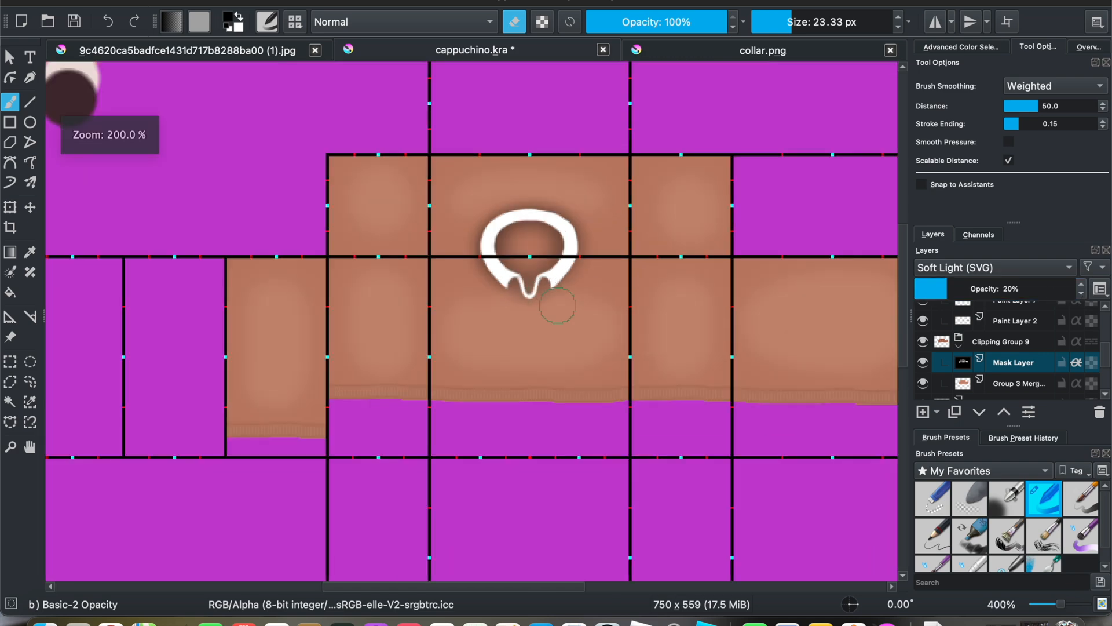
Add a new paint layer in Clipping Group 9 and choose a fine dithered texture as the fill pattern.
{"action": "left_click", "coordinate": [1042, 385]}
{"action": "left_click", "coordinate": [922, 412]}
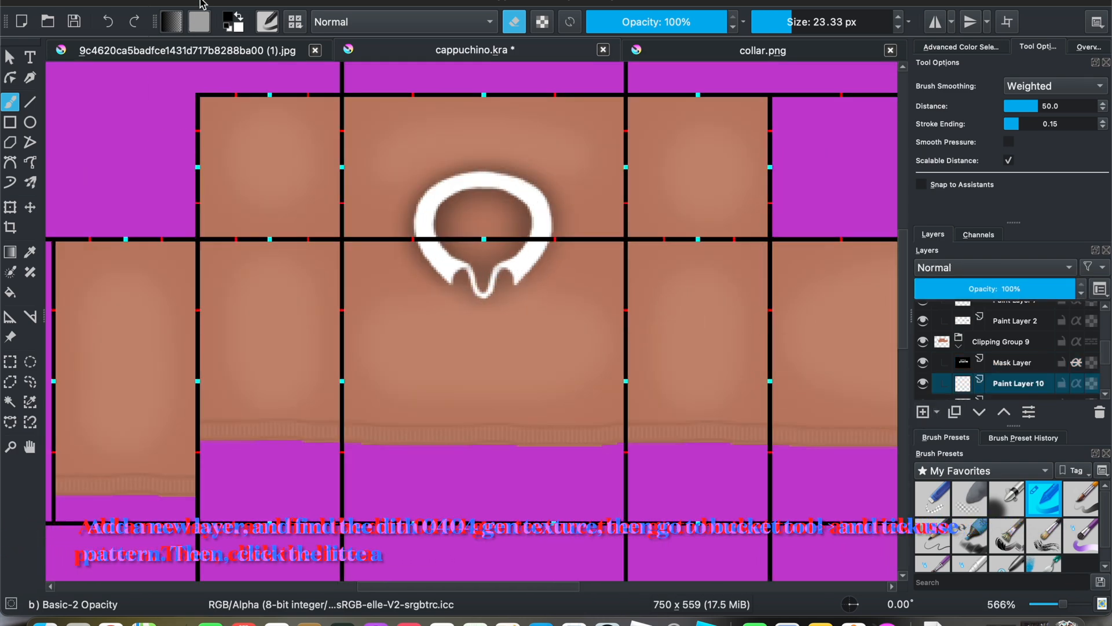
{"action": "left_click", "coordinate": [199, 22]}
{"action": "scroll", "coordinate": [257, 175], "scroll_direction": "down", "scroll_amount": 3}
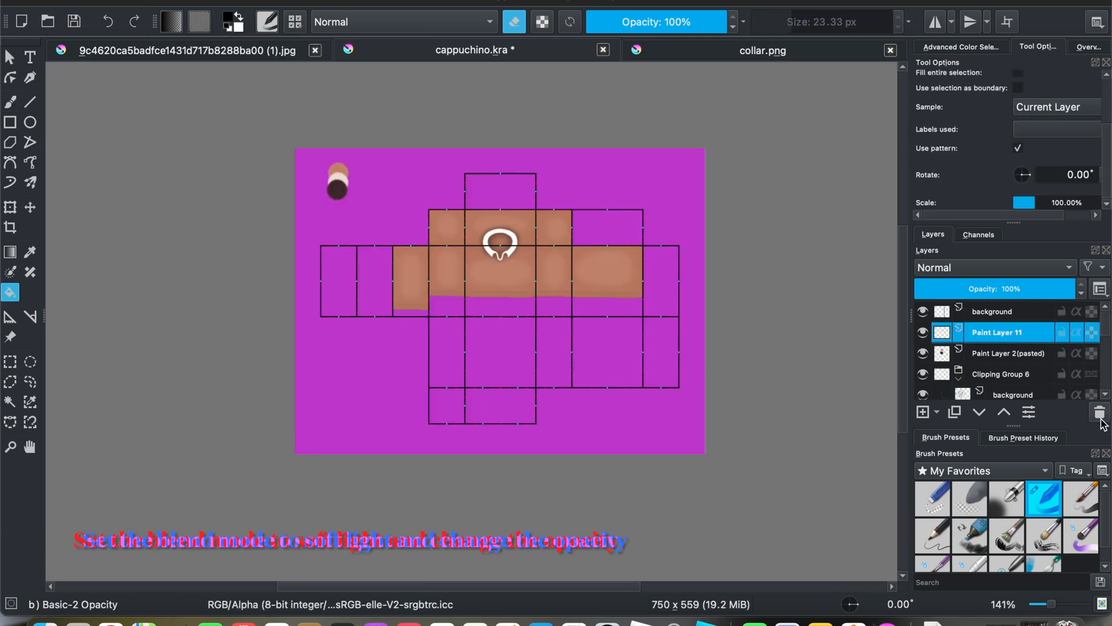
Fill Paint Layer 10 with the chosen texture pattern at 100% scale.
{"action": "scroll", "coordinate": [1039, 365], "scroll_direction": "down", "scroll_amount": 3}
{"action": "scroll", "coordinate": [1021, 352], "scroll_direction": "down", "scroll_amount": 3}
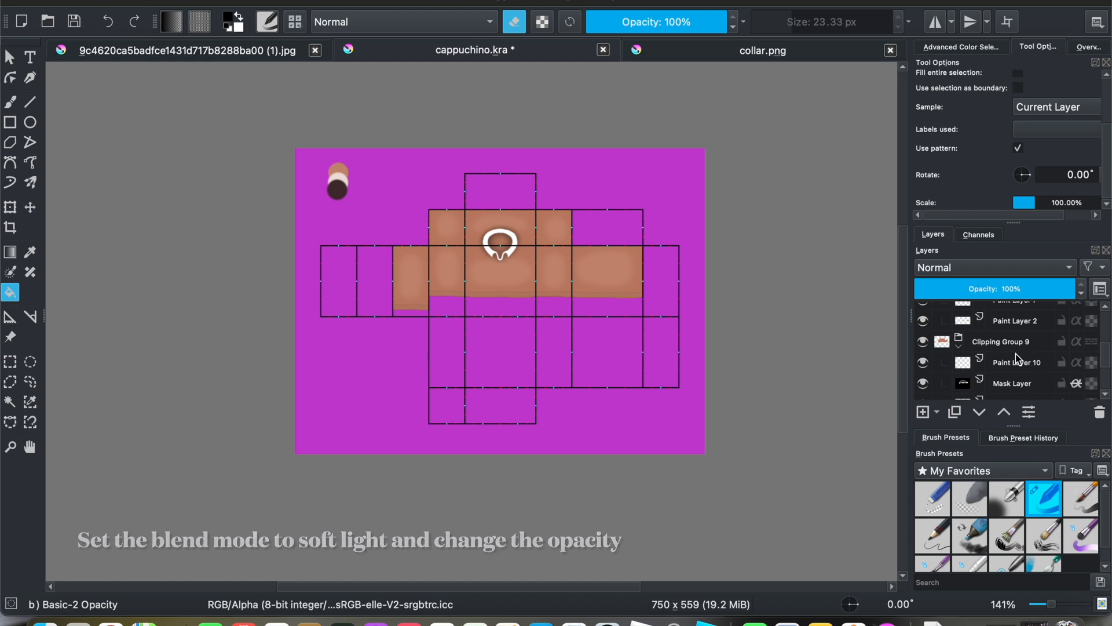
{"action": "left_click", "coordinate": [505, 236]}
{"action": "scroll", "coordinate": [509, 239], "scroll_direction": "up", "scroll_amount": 2}
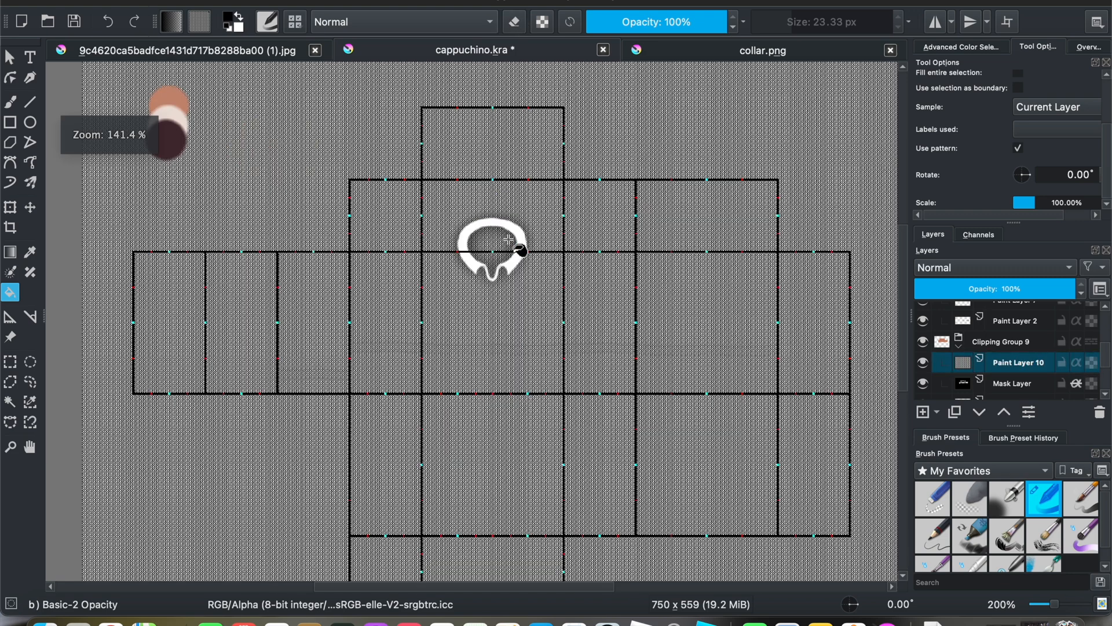
Move Paint Layer 10 beneath Mask Layer and make it inherit alpha so the texture stays within the clothing.
{"action": "left_click_drag", "start_coordinate": [1063, 372], "coordinate": [1055, 379]}
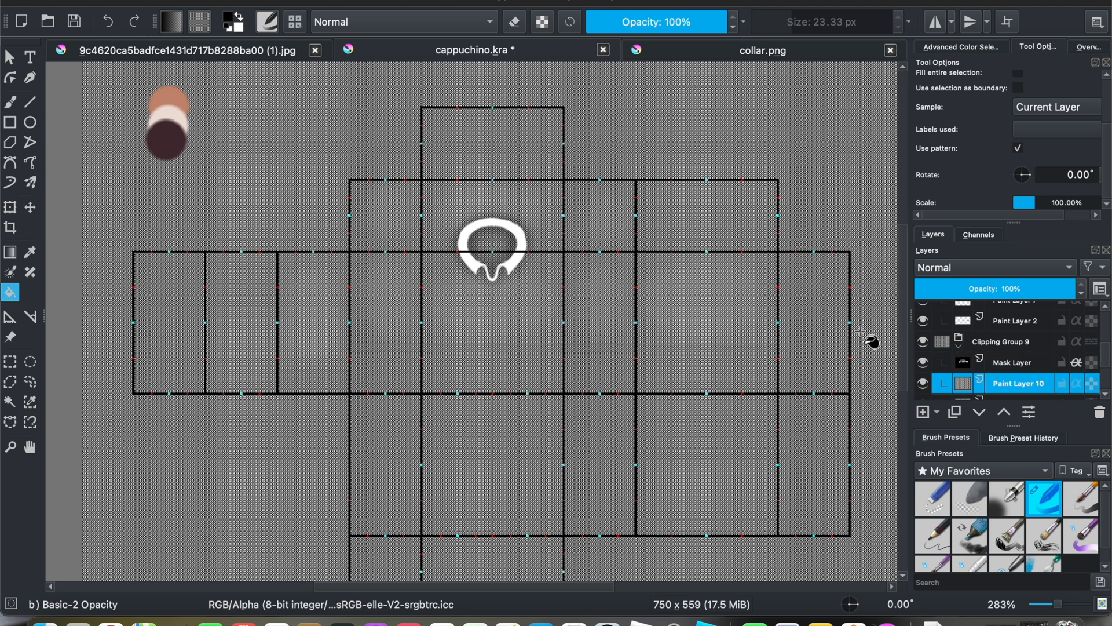
{"action": "left_click", "coordinate": [1077, 384]}
{"action": "scroll", "coordinate": [633, 322], "scroll_direction": "up", "scroll_amount": 1}
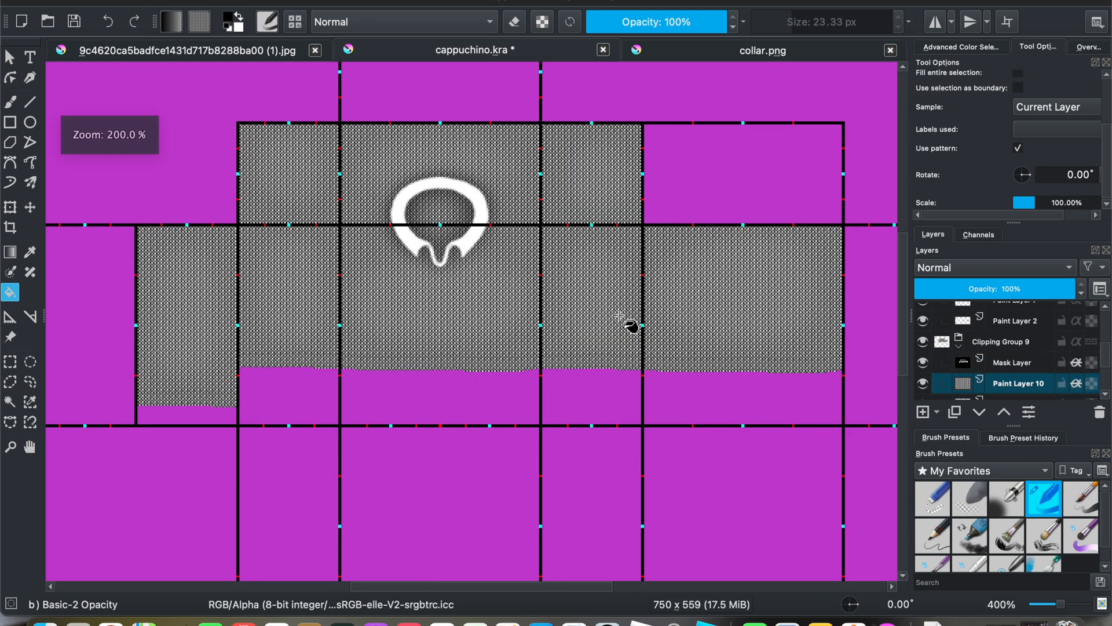
Set Paint Layer 10's blending mode to Soft Light and reduce its opacity to a faint texture.
{"action": "left_click", "coordinate": [993, 269]}
{"action": "left_click", "coordinate": [969, 316]}
{"action": "left_click_drag", "start_coordinate": [994, 289], "coordinate": [927, 295]}
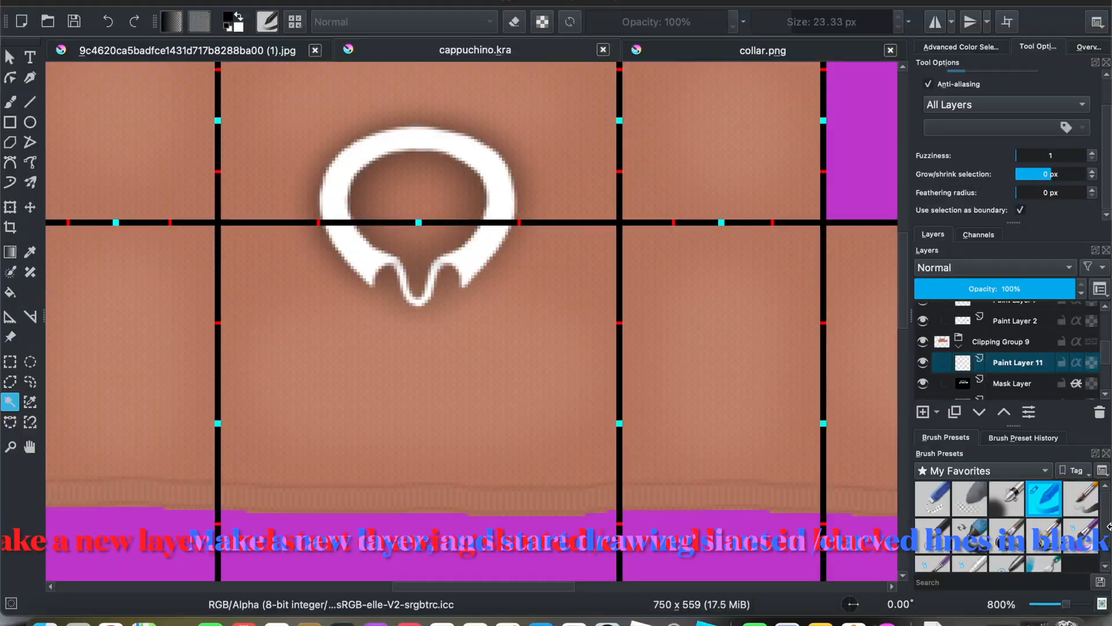
Paint slanted, curved black fold strokes below the collar on Paint Layer 11 with a 12.29 px wojtryb6 painting smudge brush.
{"action": "scroll", "coordinate": [342, 324], "scroll_direction": "up", "scroll_amount": 2}
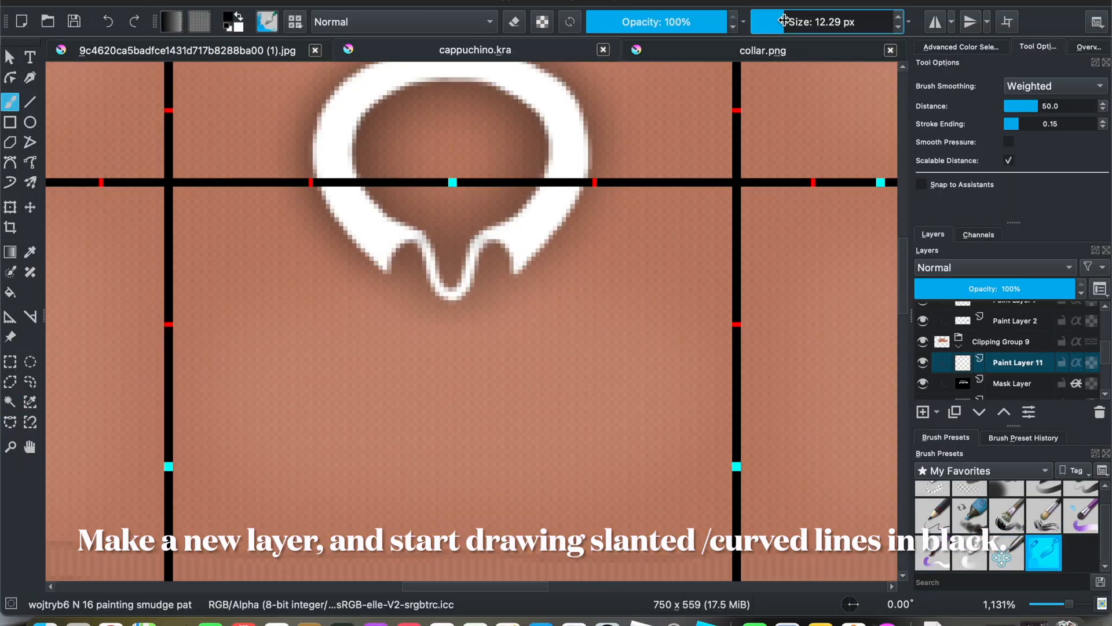
{"action": "left_click_drag", "start_coordinate": [211, 292], "coordinate": [455, 431]}
{"action": "key", "text": "ctrl+z"}
{"action": "left_click_drag", "start_coordinate": [687, 272], "coordinate": [526, 350]}
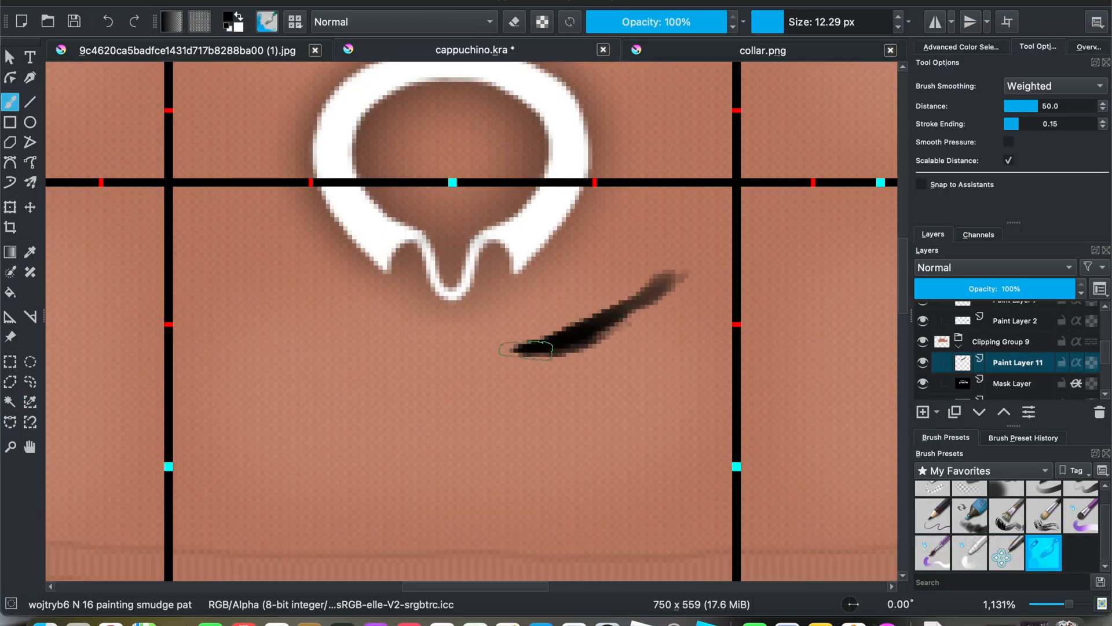
{"action": "left_click_drag", "start_coordinate": [231, 413], "coordinate": [481, 463]}
{"action": "left_click_drag", "start_coordinate": [666, 504], "coordinate": [513, 508]}
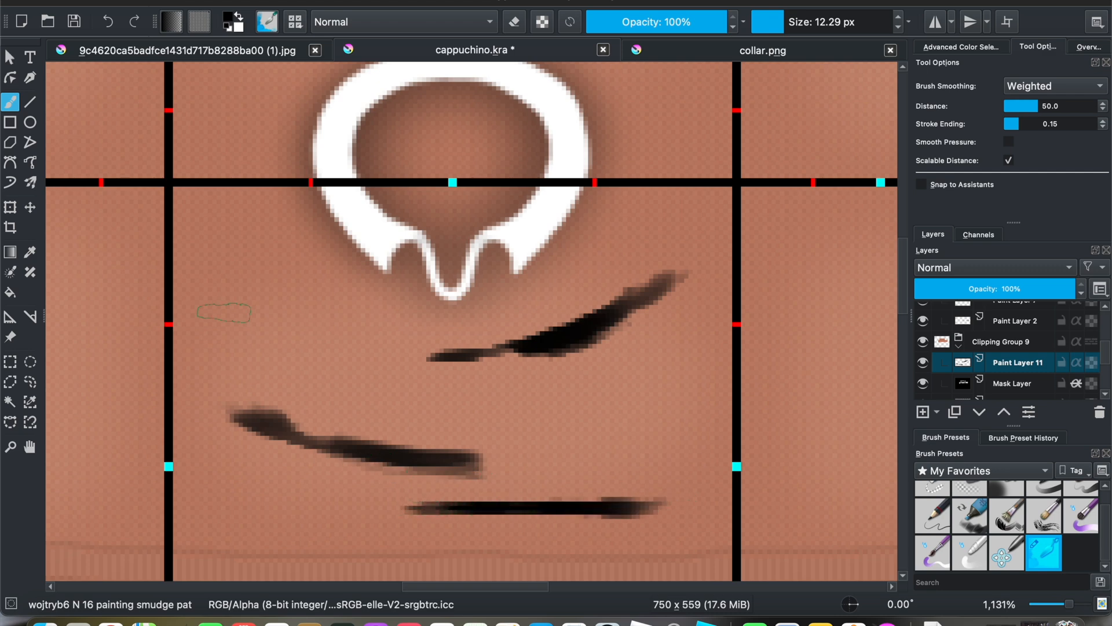
{"action": "left_click_drag", "start_coordinate": [239, 252], "coordinate": [341, 350]}
Paint slanted black fold strokes on the lower left side panel, undoing an unwanted stroke.
{"action": "scroll", "coordinate": [340, 350], "scroll_direction": "down", "scroll_amount": 2}
{"action": "scroll", "coordinate": [204, 357], "scroll_direction": "up", "scroll_amount": 2}
{"action": "left_click_drag", "start_coordinate": [205, 297], "coordinate": [351, 396]}
{"action": "scroll", "coordinate": [394, 426], "scroll_direction": "down", "scroll_amount": 1}
{"action": "key", "text": "ctrl+z"}
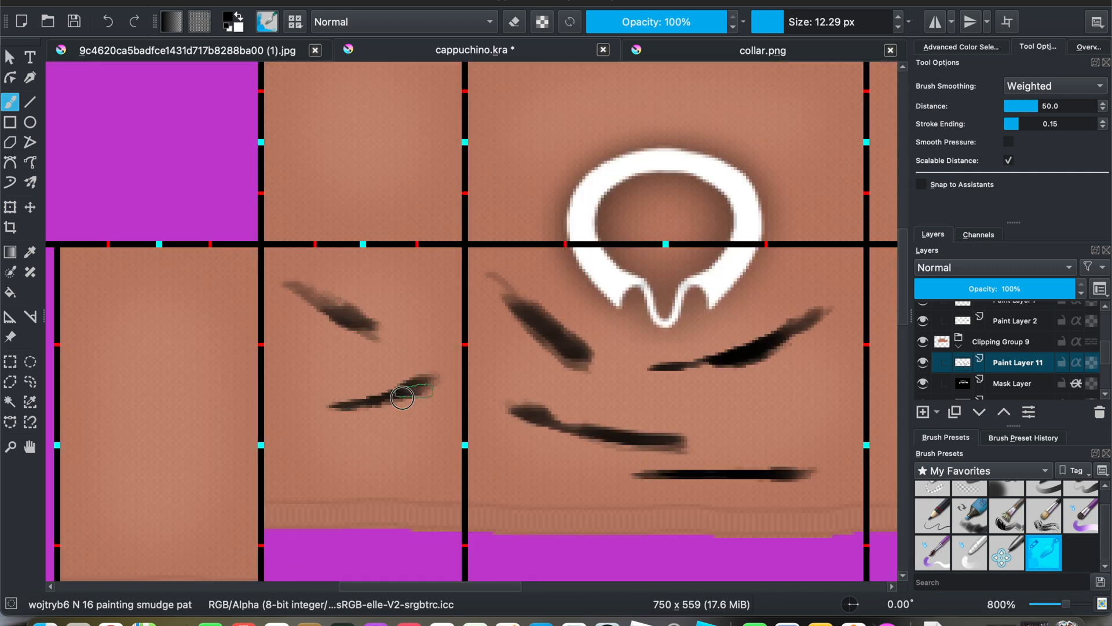
Paint curved black fold strokes on the panels to the right of the central panel.
{"action": "scroll", "coordinate": [329, 470], "scroll_direction": "down", "scroll_amount": 4}
{"action": "scroll", "coordinate": [694, 348], "scroll_direction": "up", "scroll_amount": 4}
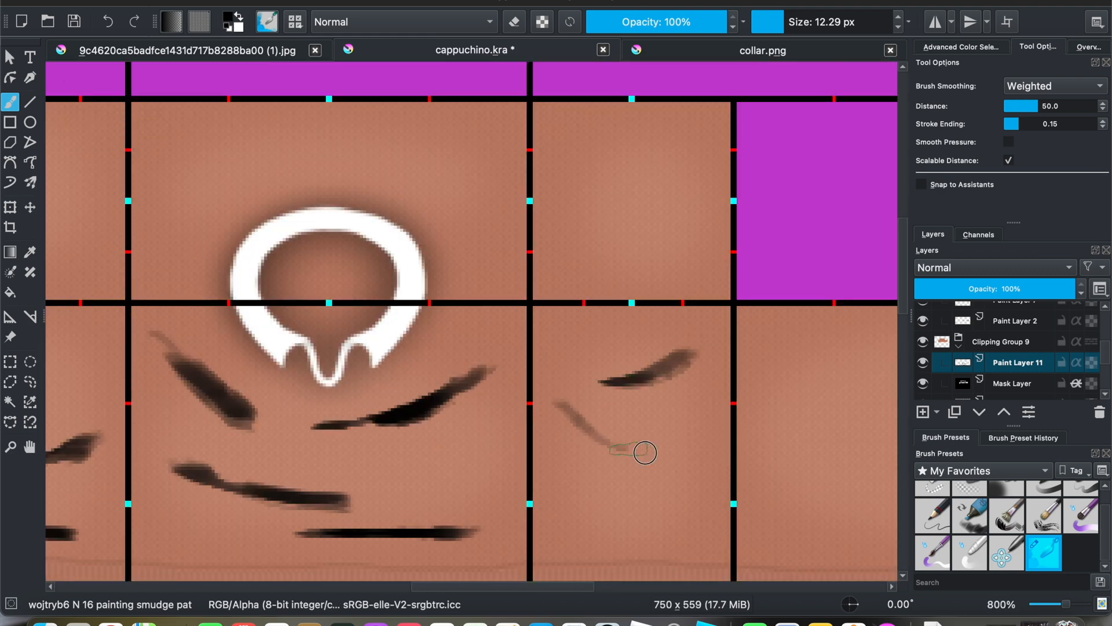
{"action": "scroll", "coordinate": [534, 313], "scroll_direction": "down", "scroll_amount": 1}
{"action": "mouse_move", "coordinate": [498, 296]}
{"action": "left_mouse_down"}
{"action": "mouse_move", "coordinate": [556, 423]}
{"action": "mouse_move", "coordinate": [591, 383]}
{"action": "mouse_move", "coordinate": [614, 376]}
{"action": "left_mouse_up"}
Paint curved black fold strokes above and beside the collar on the upper central panel.
{"action": "scroll", "coordinate": [318, 350], "scroll_direction": "down", "scroll_amount": 2}
{"action": "scroll", "coordinate": [317, 350], "scroll_direction": "up", "scroll_amount": 2}
{"action": "left_click_drag", "start_coordinate": [232, 335], "coordinate": [408, 326]}
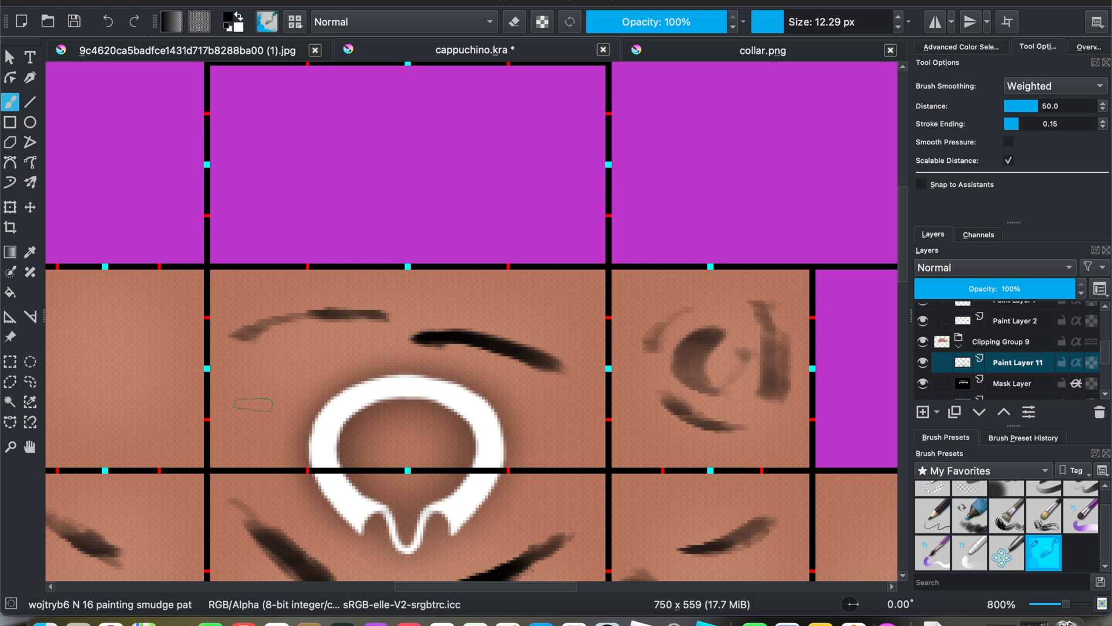
{"action": "scroll", "coordinate": [294, 291], "scroll_direction": "down", "scroll_amount": 1}
{"action": "scroll", "coordinate": [348, 370], "scroll_direction": "up", "scroll_amount": 1}
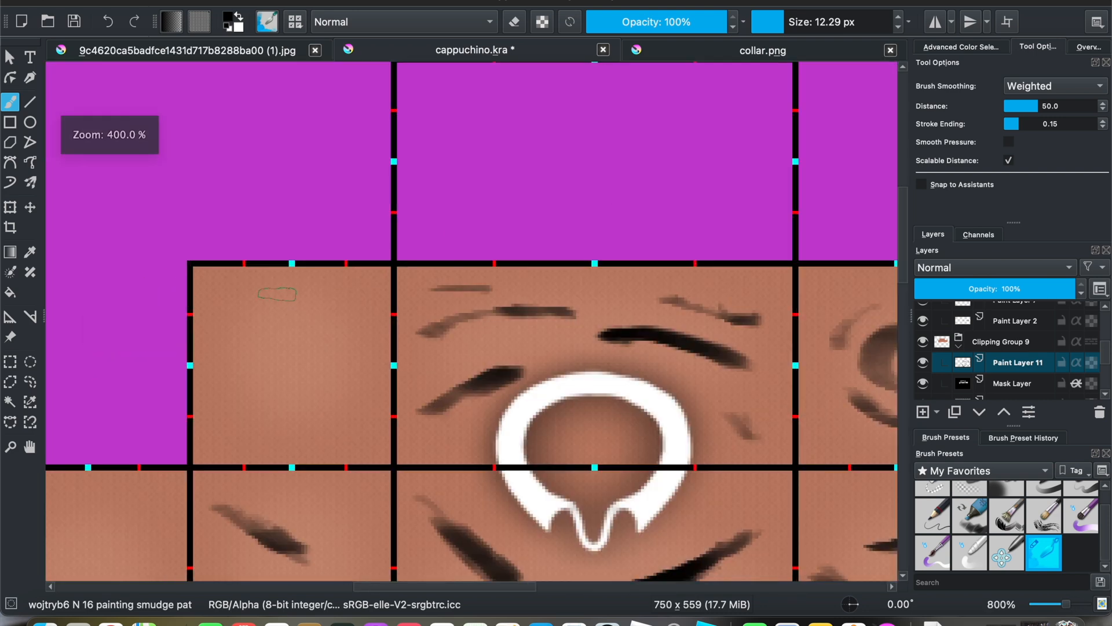
Paint curved black fold strokes arranged in a ring on the upper panel left of the collar panel.
{"action": "left_click_drag", "start_coordinate": [255, 295], "coordinate": [229, 368]}
{"action": "left_click_drag", "start_coordinate": [334, 302], "coordinate": [351, 379]}
{"action": "left_click_drag", "start_coordinate": [310, 342], "coordinate": [304, 385]}
{"action": "scroll", "coordinate": [166, 365], "scroll_direction": "down", "scroll_amount": 10}
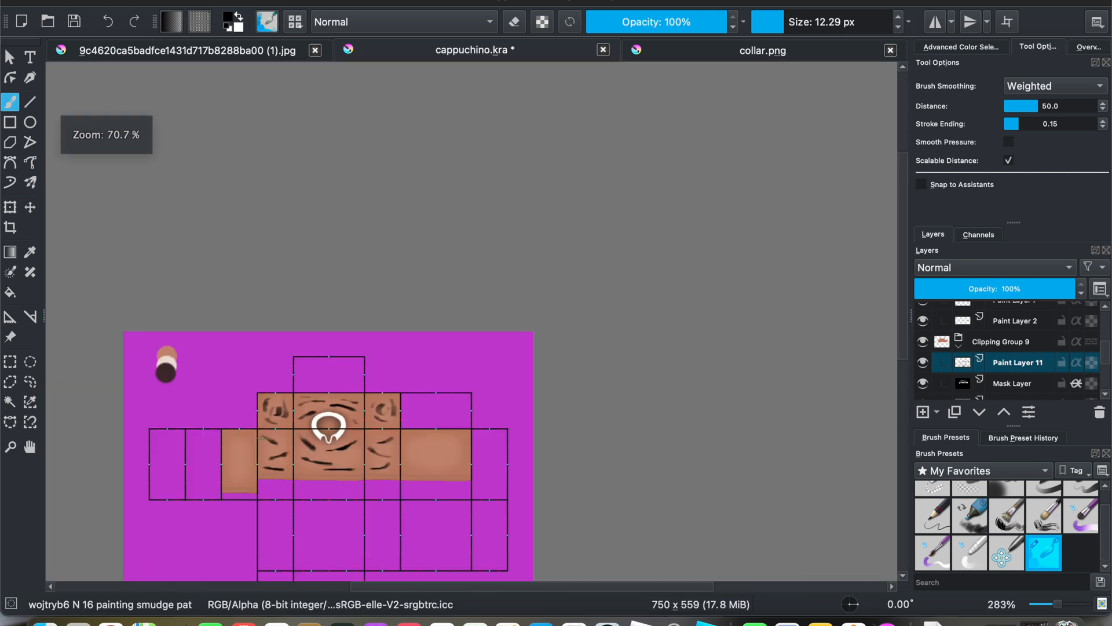
Paint slanted black fold strokes down the far-left tan panel.
{"action": "scroll", "coordinate": [174, 362], "scroll_direction": "up", "scroll_amount": 9}
{"action": "left_click_drag", "start_coordinate": [200, 354], "coordinate": [263, 394]}
{"action": "scroll", "coordinate": [269, 523], "scroll_direction": "down", "scroll_amount": 4}
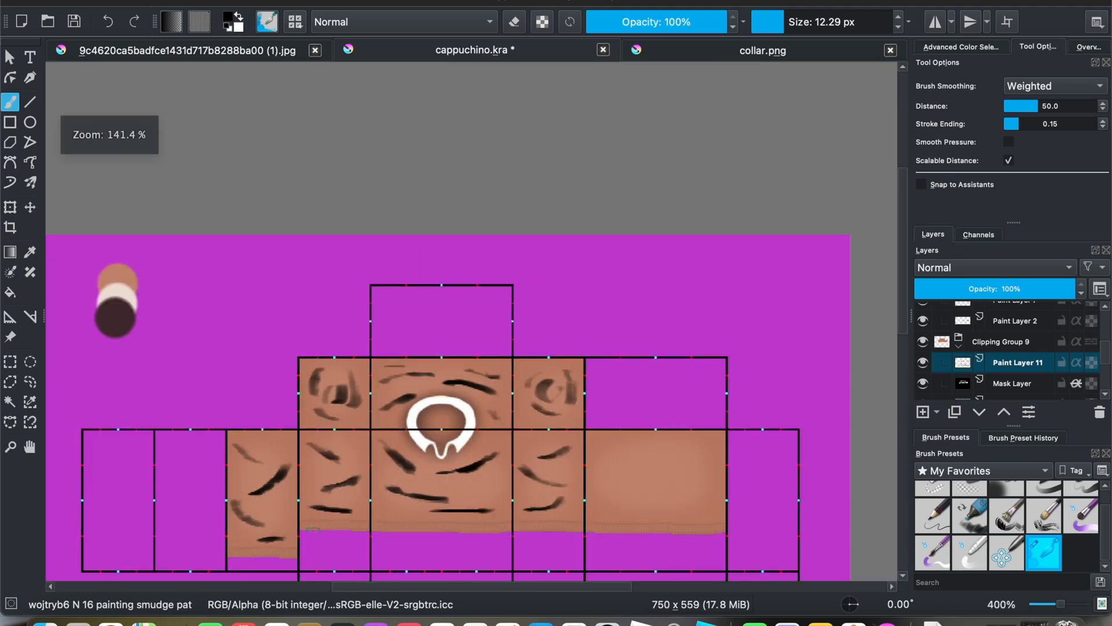
Paint slanted and curved black fold strokes across the wide tan panel at the far right.
{"action": "scroll", "coordinate": [634, 464], "scroll_direction": "up", "scroll_amount": 5}
{"action": "left_click_drag", "start_coordinate": [356, 320], "coordinate": [503, 382]}
{"action": "left_click_drag", "start_coordinate": [699, 348], "coordinate": [563, 410]}
{"action": "left_click_drag", "start_coordinate": [405, 437], "coordinate": [525, 464]}
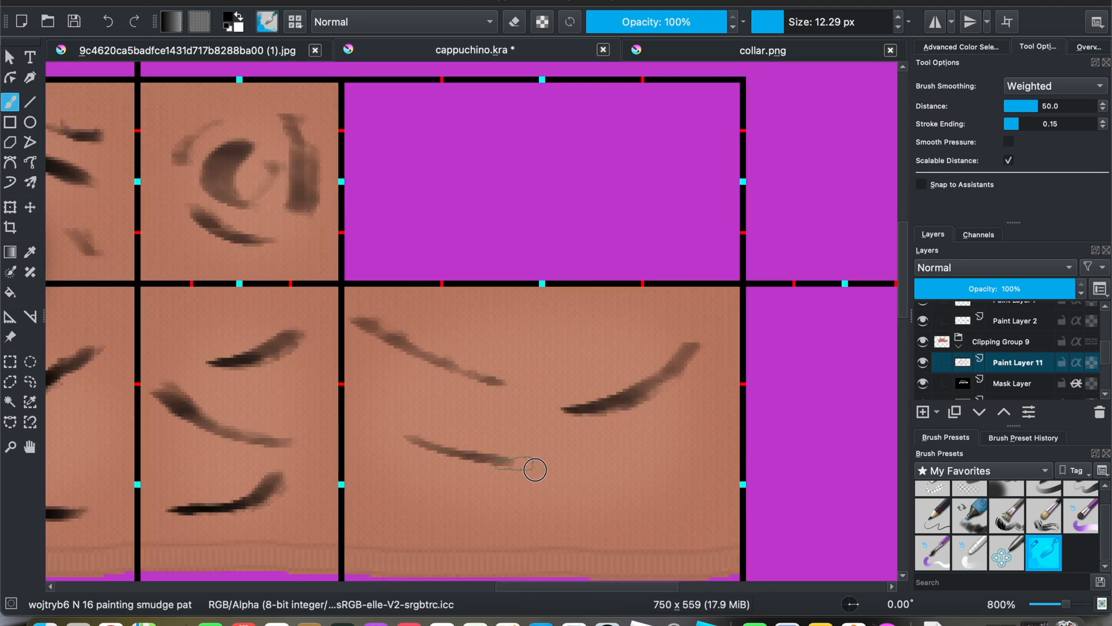
{"action": "left_click_drag", "start_coordinate": [652, 331], "coordinate": [470, 325]}
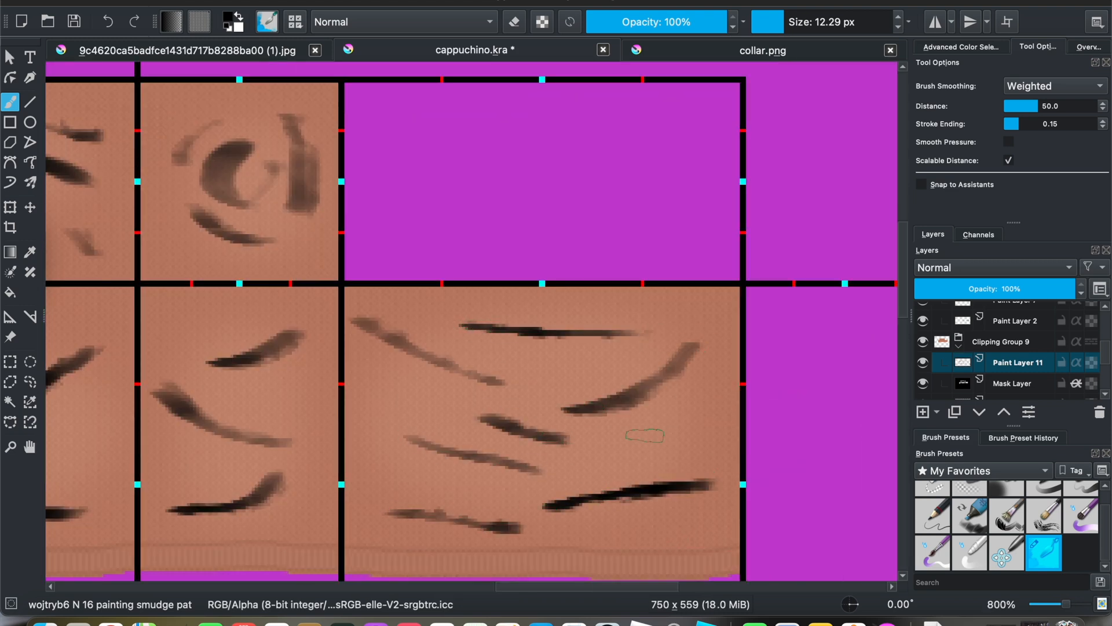
{"action": "scroll", "coordinate": [420, 460], "scroll_direction": "down", "scroll_amount": 5}
{"action": "scroll", "coordinate": [655, 428], "scroll_direction": "up", "scroll_amount": 3}
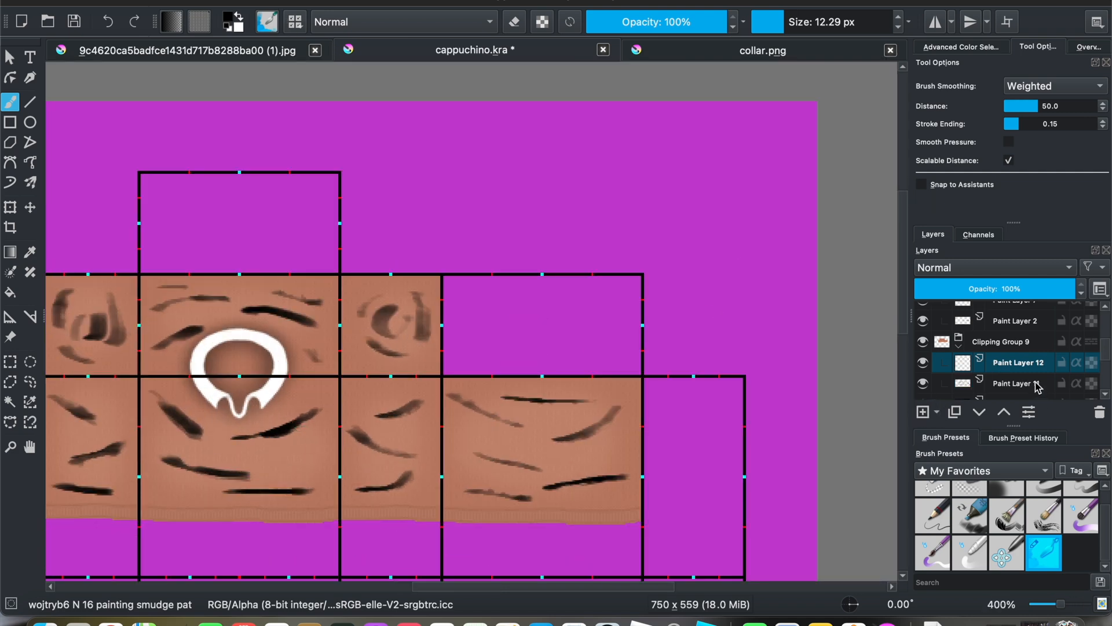
Duplicate the fold layer Paint Layer 11 and put the copy into a quick clipping group.
{"action": "left_click", "coordinate": [1036, 384]}
{"action": "key", "text": "ctrl+j"}
{"action": "scroll", "coordinate": [1002, 376], "scroll_direction": "down", "scroll_amount": 3}
{"action": "right_click", "coordinate": [1002, 335]}
{"action": "mouse_move", "coordinate": [963, 243]}
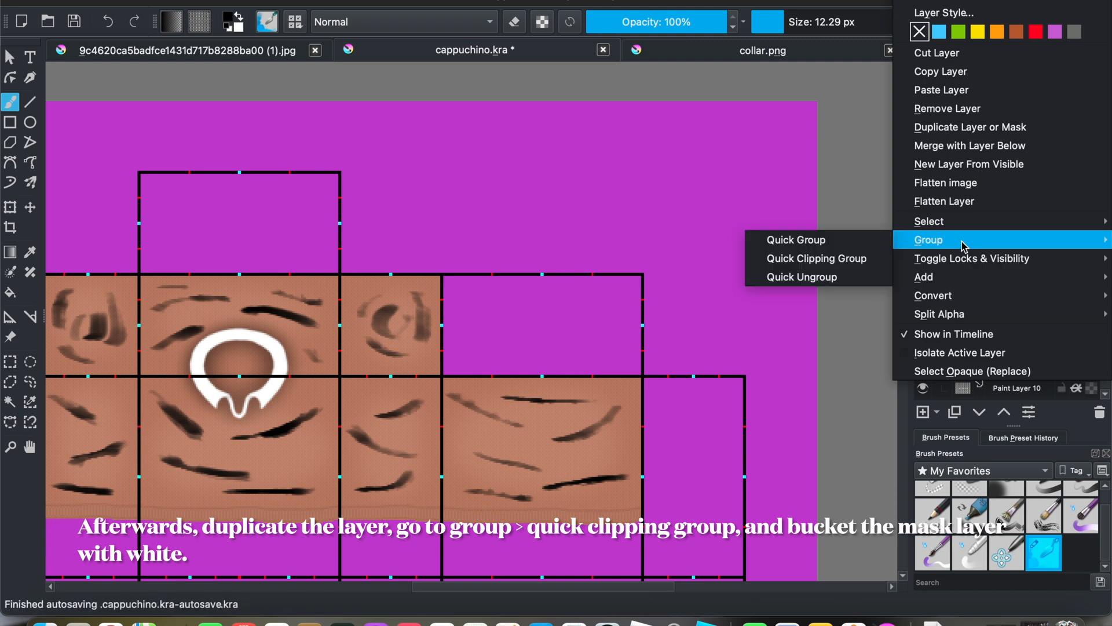
{"action": "left_click", "coordinate": [816, 259]}
Fill the new clipping group's Mask Layer with plain white, with the fill pattern turned off.
{"action": "key", "text": "f"}
{"action": "scroll", "coordinate": [598, 356], "scroll_direction": "down", "scroll_amount": 3}
{"action": "scroll", "coordinate": [530, 349], "scroll_direction": "up", "scroll_amount": 3}
{"action": "key", "text": "ctrl+z"}
{"action": "left_click", "coordinate": [1047, 188]}
{"action": "left_click", "coordinate": [1068, 159]}
{"action": "scroll", "coordinate": [1068, 159], "scroll_direction": "down", "scroll_amount": 2}
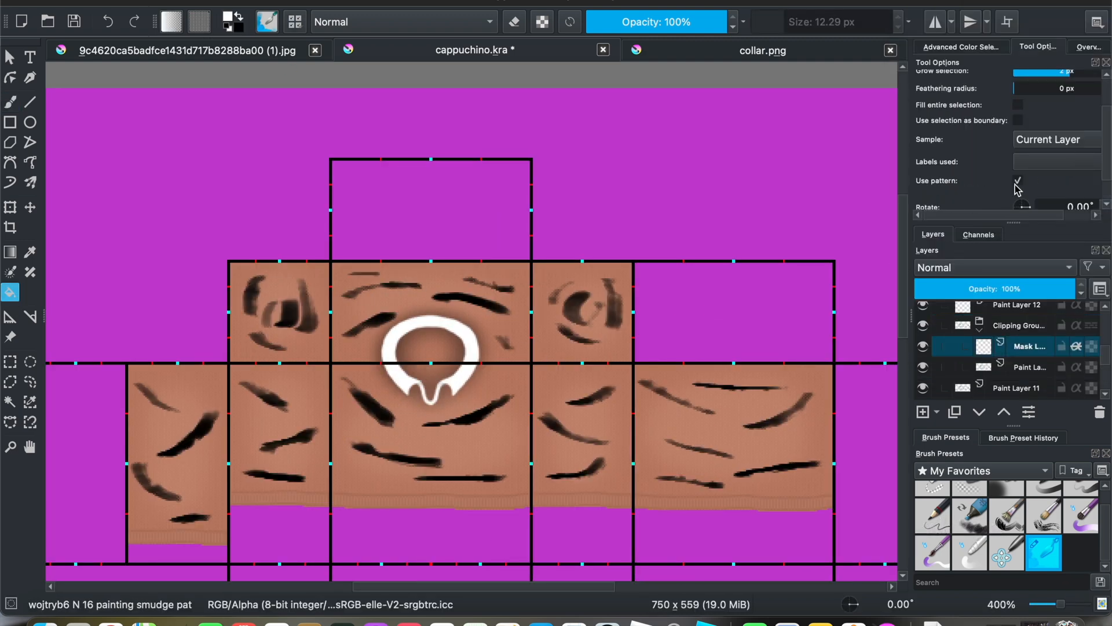
{"action": "left_click", "coordinate": [1018, 180]}
{"action": "left_click", "coordinate": [574, 399]}
Merge the white highlight clipping group into one layer and shift it slightly up and right of the black folds.
{"action": "left_click", "coordinate": [1009, 328]}
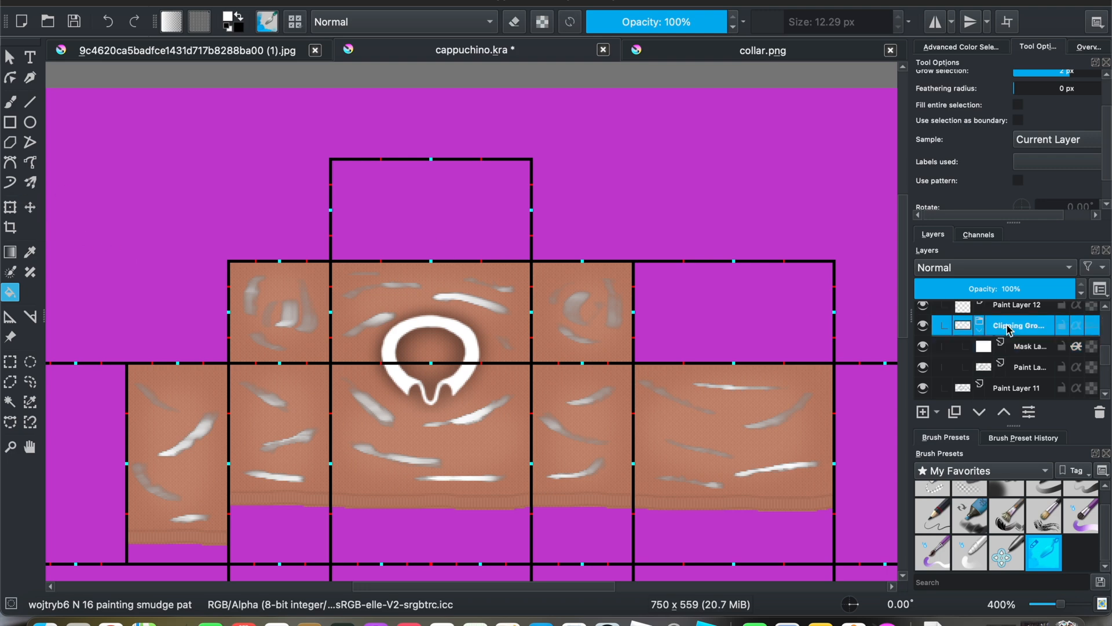
{"action": "key", "text": "super+e"}
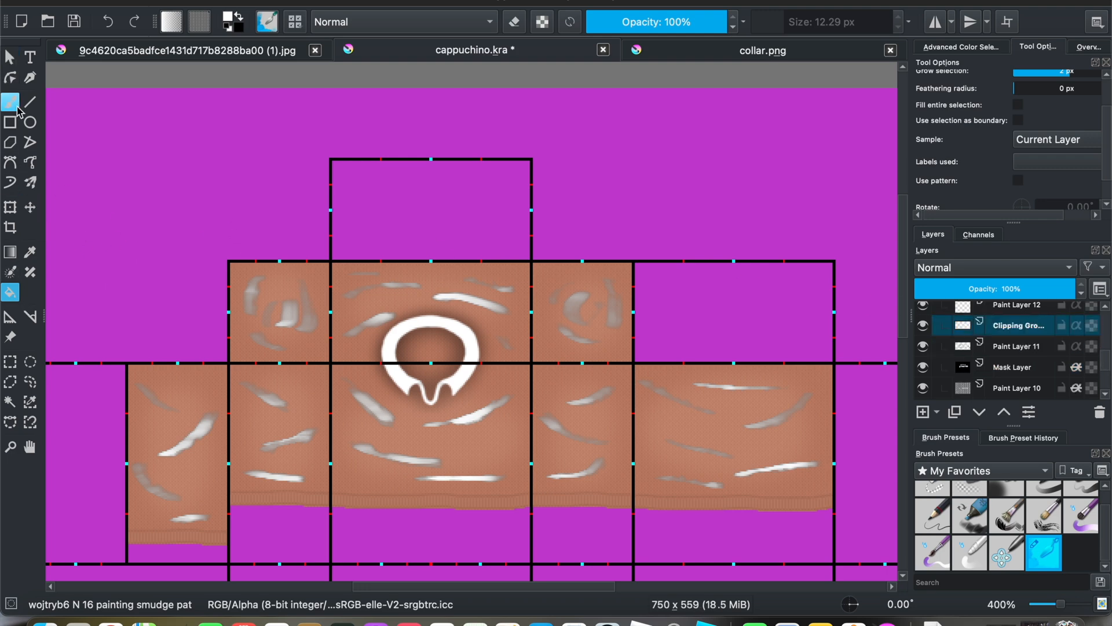
{"action": "left_click", "coordinate": [30, 207]}
{"action": "left_click_drag", "start_coordinate": [455, 380], "coordinate": [460, 377]}
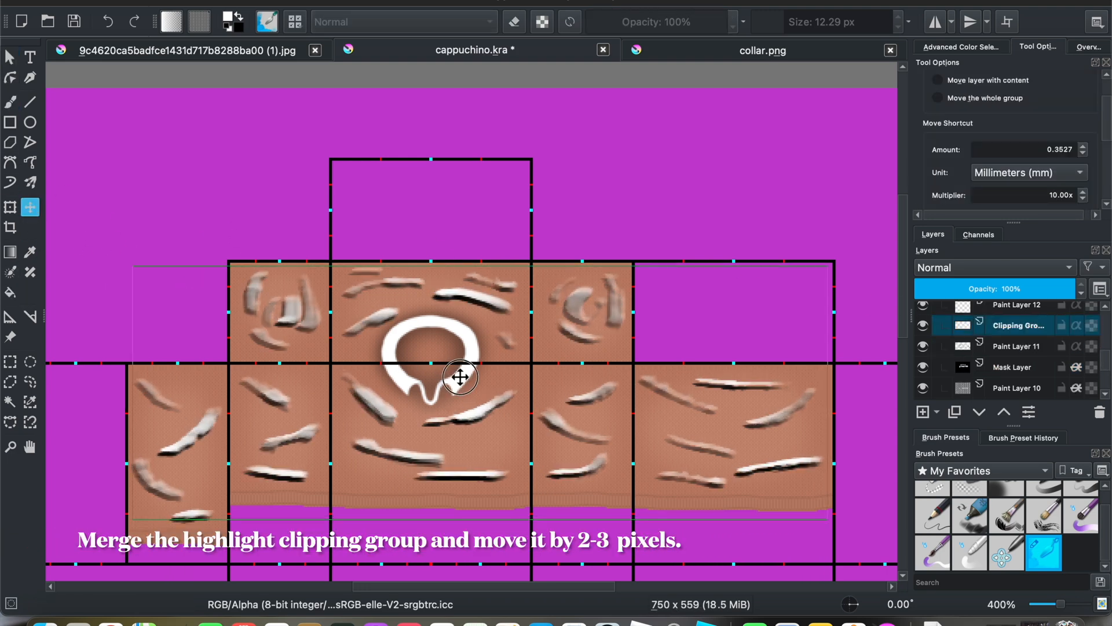
{"action": "scroll", "coordinate": [460, 377], "scroll_direction": "up", "scroll_amount": 3}
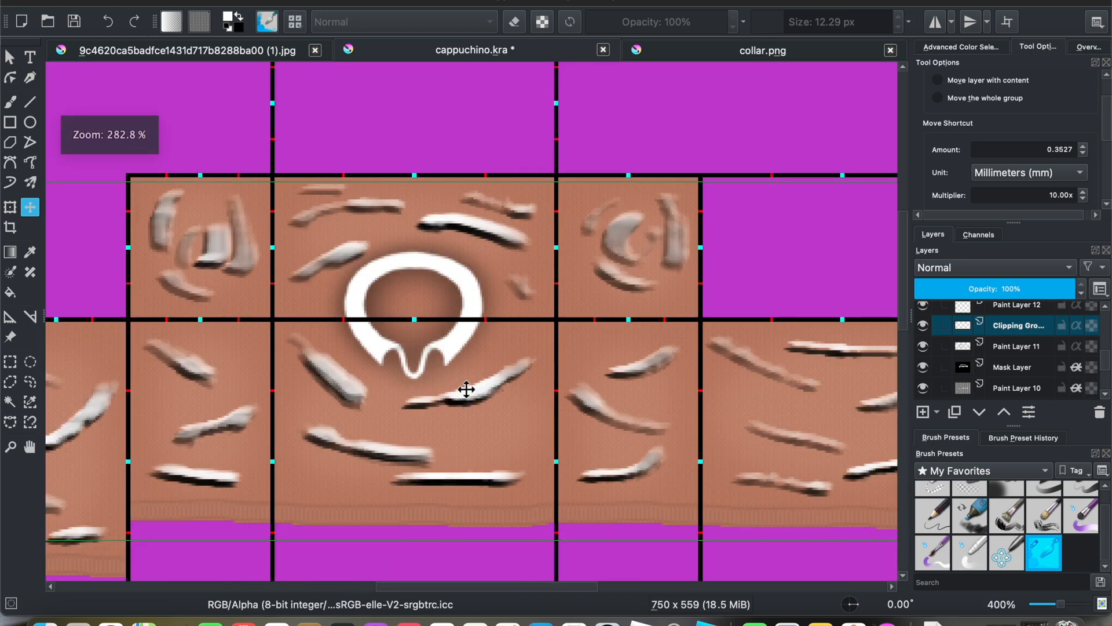
Set the highlight layer and Paint Layer 11 to Soft Light (SVG) blending, with Paint Layer 11 at 24% opacity.
{"action": "left_click", "coordinate": [980, 275]}
{"action": "left_click", "coordinate": [956, 314]}
{"action": "left_click", "coordinate": [1011, 345]}
{"action": "left_click", "coordinate": [979, 268]}
{"action": "left_click", "coordinate": [952, 320]}
{"action": "left_click", "coordinate": [954, 290]}
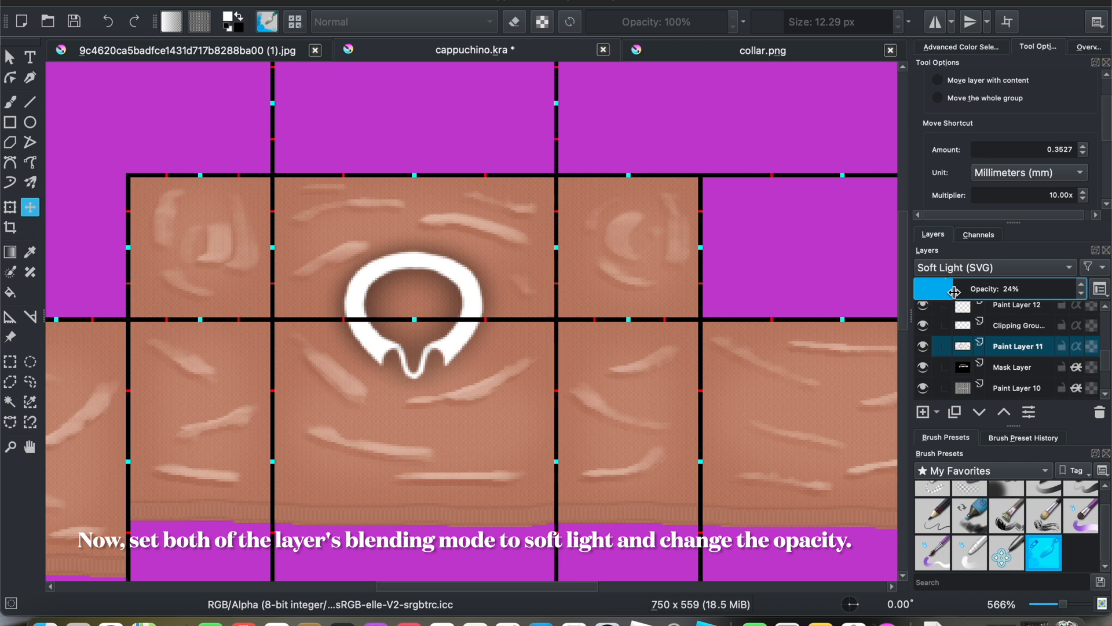
Lower the opacity of Paint Layer 11 to 9% and of the highlight layer to 7%.
{"action": "left_click", "coordinate": [1012, 326]}
{"action": "left_click", "coordinate": [944, 289]}
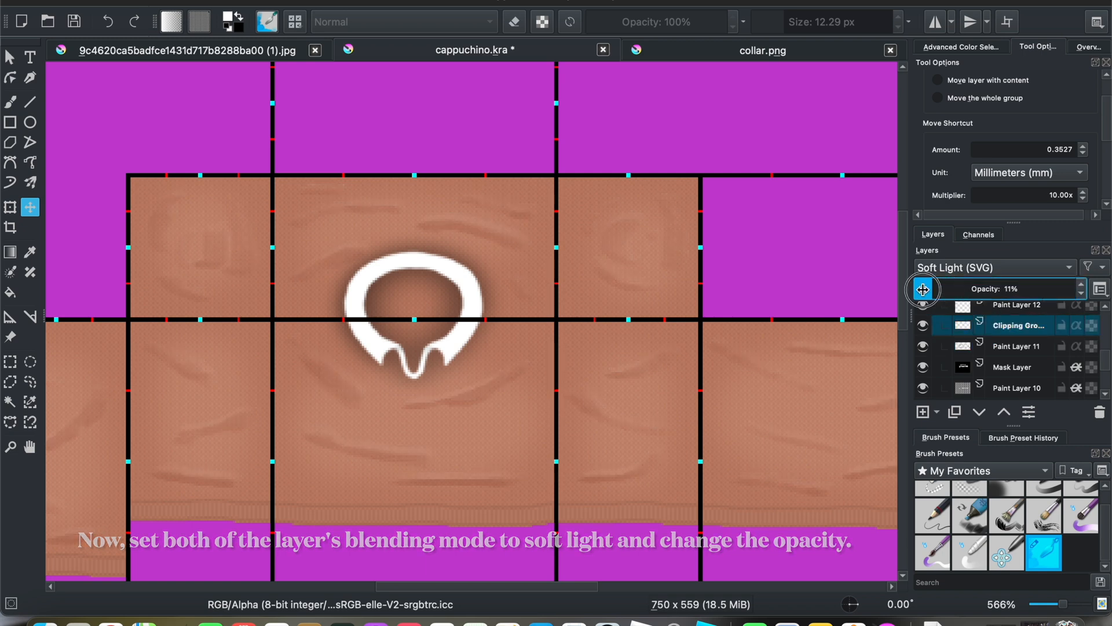
{"action": "left_click", "coordinate": [1008, 345]}
{"action": "left_click", "coordinate": [941, 289]}
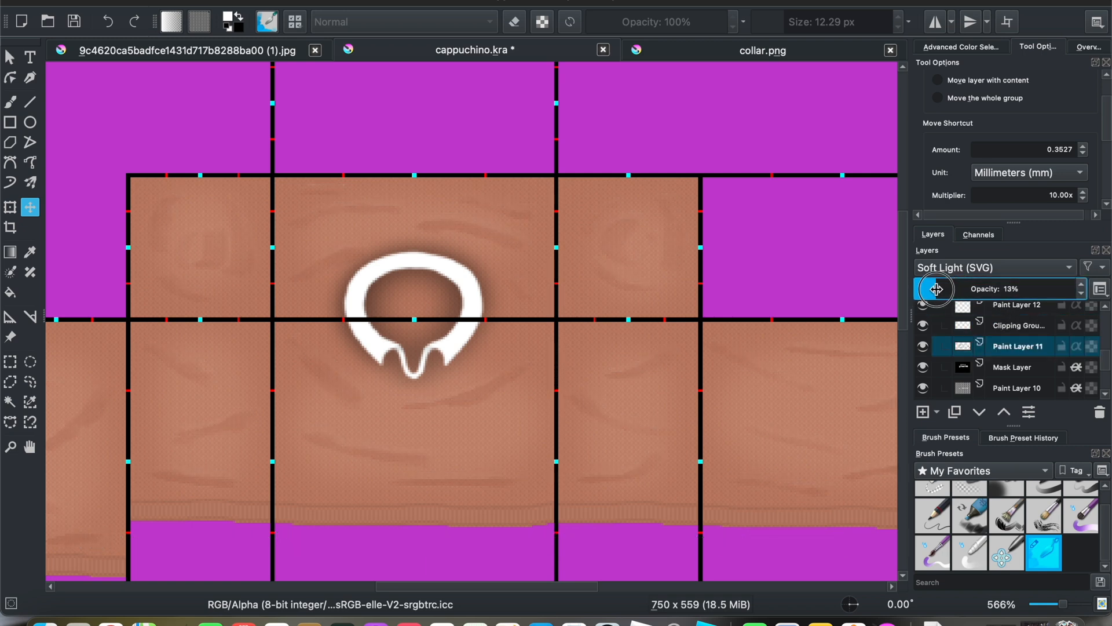
{"action": "left_click", "coordinate": [1012, 326]}
{"action": "left_click", "coordinate": [962, 289]}
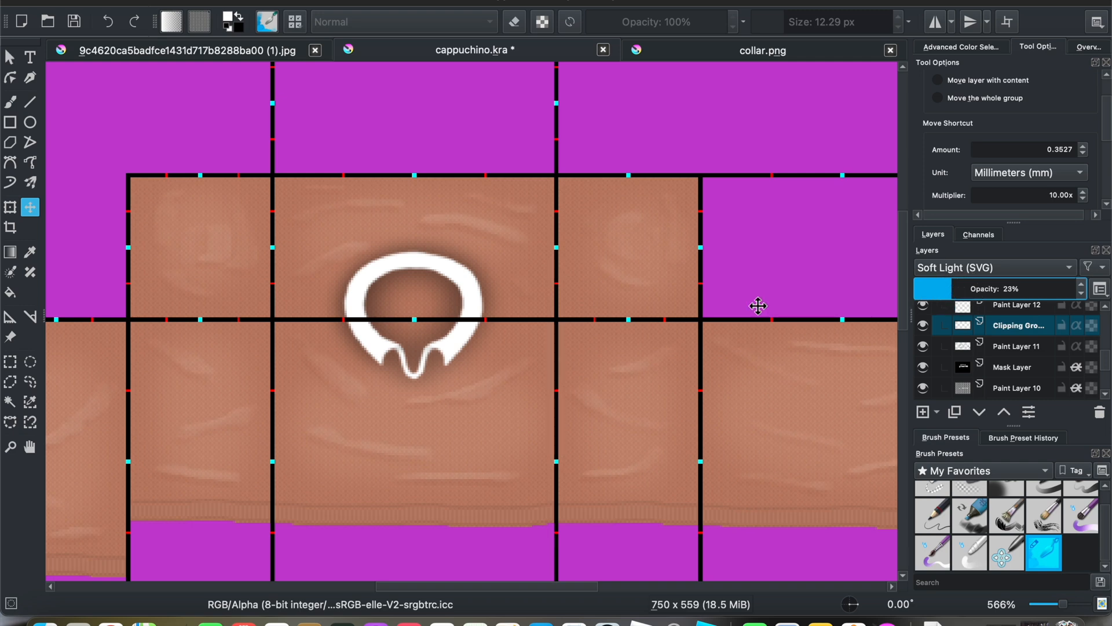
{"action": "scroll", "coordinate": [628, 297], "scroll_direction": "down", "scroll_amount": 5}
{"action": "scroll", "coordinate": [628, 298], "scroll_direction": "up", "scroll_amount": 5}
{"action": "left_click", "coordinate": [938, 289]}
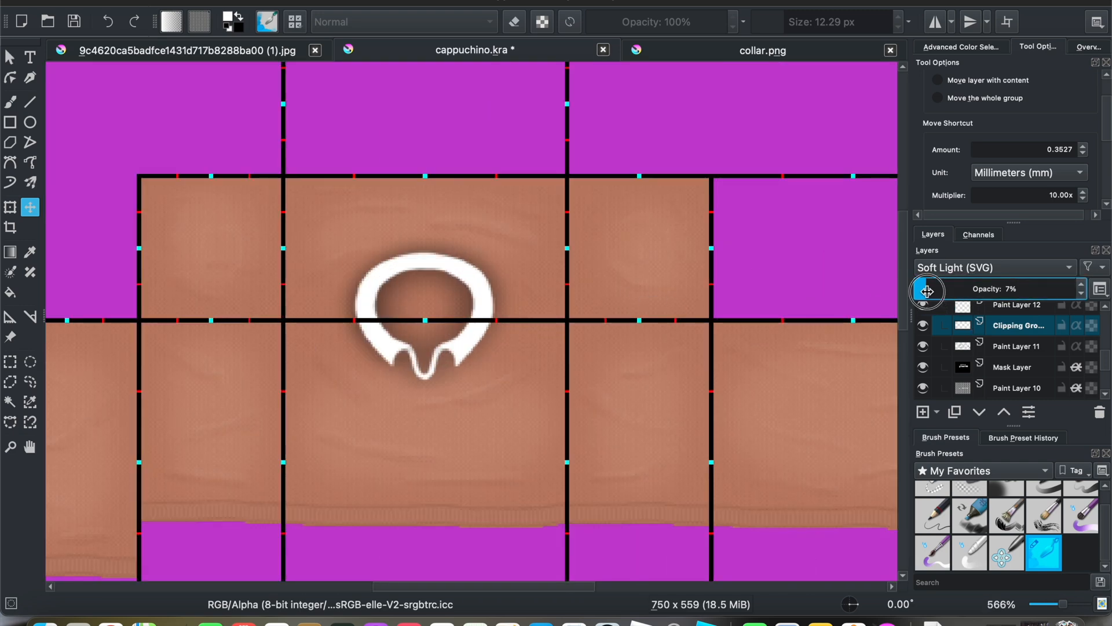
{"action": "scroll", "coordinate": [650, 286], "scroll_direction": "down", "scroll_amount": 6}
{"action": "scroll", "coordinate": [650, 286], "scroll_direction": "up", "scroll_amount": 4}
Blur the black folds on Paint Layer 11.
{"action": "left_click", "coordinate": [1008, 346]}
{"action": "mouse_move", "coordinate": [335, 74]}
{"action": "left_click", "coordinate": [542, 89]}
{"action": "left_click", "coordinate": [376, 422]}
{"action": "scroll", "coordinate": [532, 377], "scroll_direction": "up", "scroll_amount": 3}
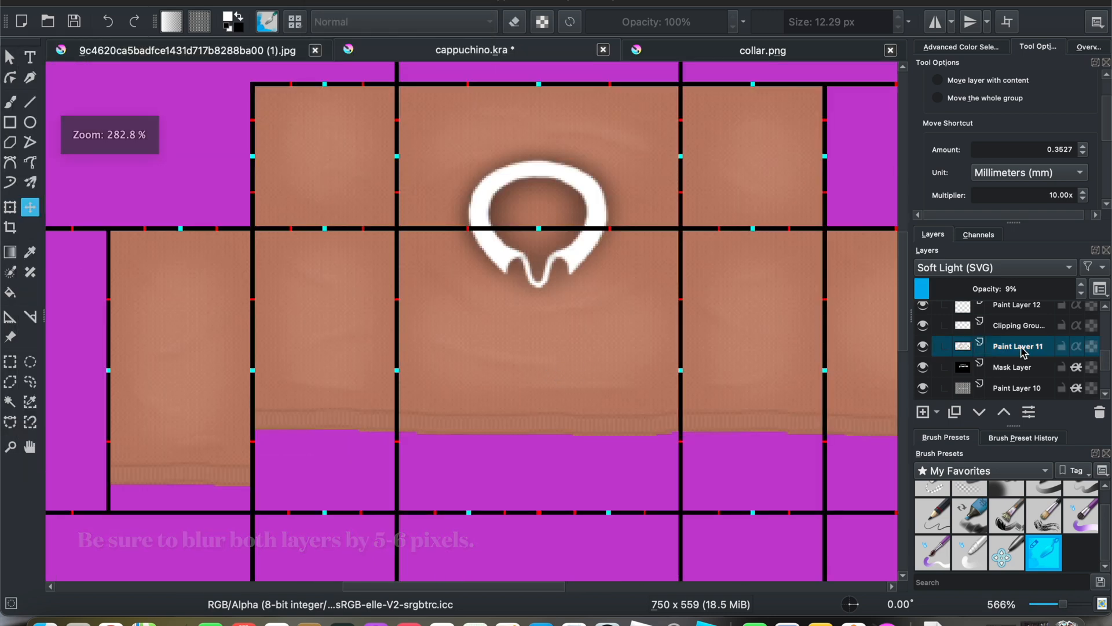
Blur the white highlight layer above Paint Layer 11.
{"action": "left_click", "coordinate": [1019, 325]}
{"action": "left_click", "coordinate": [316, 1]}
{"action": "mouse_move", "coordinate": [342, 72]}
{"action": "left_click", "coordinate": [542, 92]}
{"action": "left_click", "coordinate": [377, 421]}
Readjust Paint Layer 11's opacity and set the highlight layer's opacity to 18%.
{"action": "left_click", "coordinate": [1016, 346]}
{"action": "left_click_drag", "start_coordinate": [951, 283], "coordinate": [942, 288]}
{"action": "left_click", "coordinate": [1019, 325]}
{"action": "left_click", "coordinate": [945, 289]}
{"action": "scroll", "coordinate": [722, 278], "scroll_direction": "down", "scroll_amount": 4}
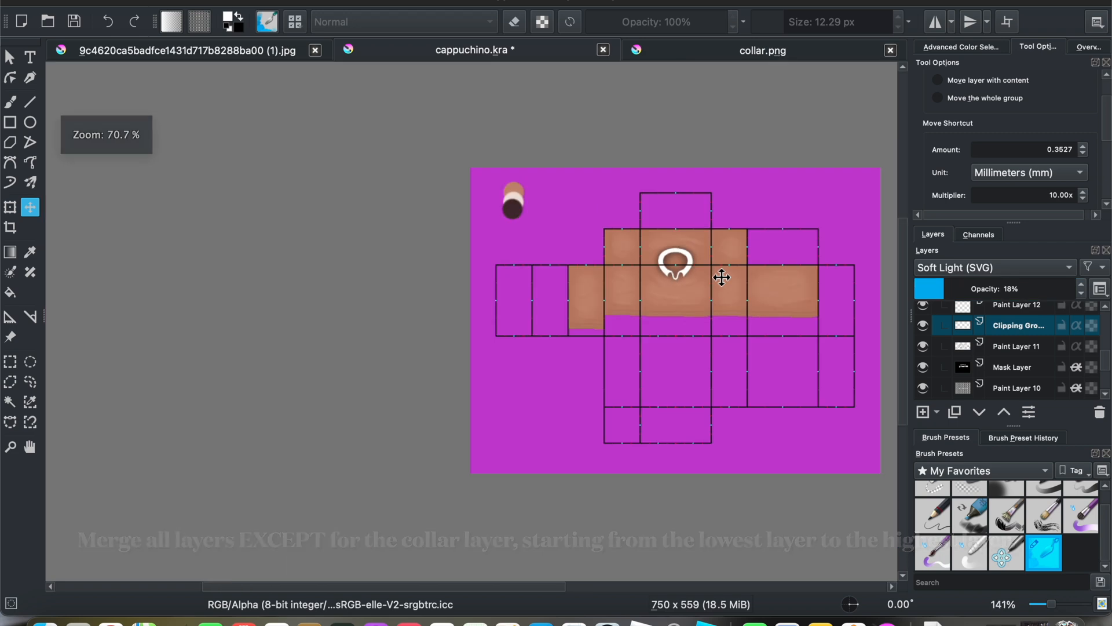
{"action": "scroll", "coordinate": [722, 278], "scroll_direction": "up", "scroll_amount": 3}
Move Paint Layer 11 and the highlight layer below the Mask Layer in Clipping Group 9.
{"action": "left_click_drag", "start_coordinate": [1018, 351], "coordinate": [1018, 376]}
{"action": "left_click_drag", "start_coordinate": [1017, 327], "coordinate": [1017, 360]}
{"action": "scroll", "coordinate": [643, 249], "scroll_direction": "down", "scroll_amount": 2}
{"action": "scroll", "coordinate": [615, 216], "scroll_direction": "up", "scroll_amount": 1}
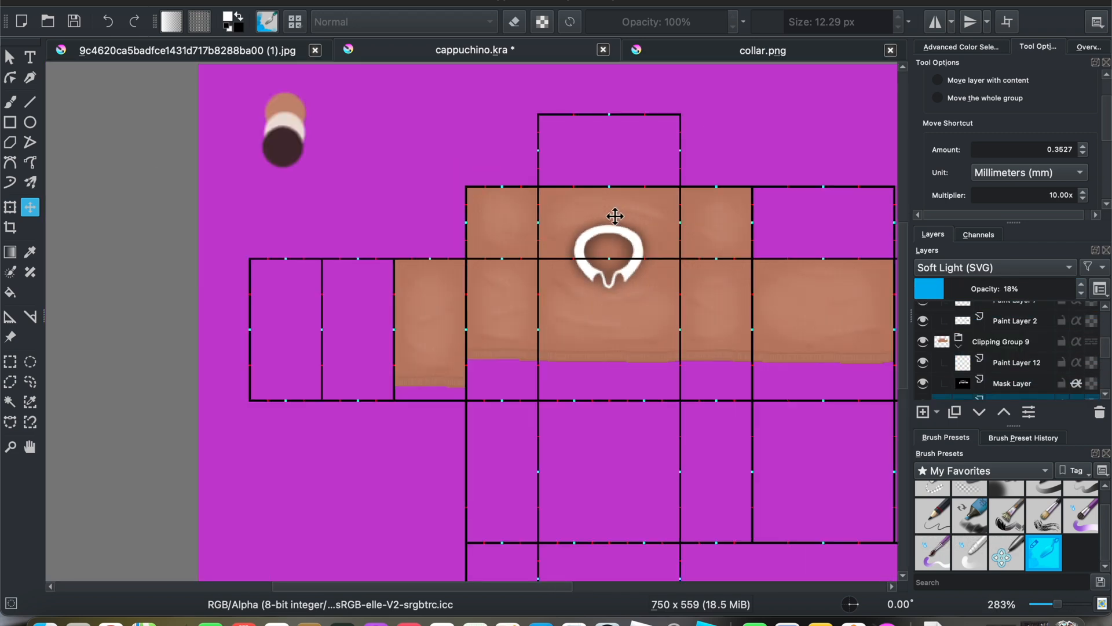
Save a separate copy of the document as cappuchino (unmerged).kra.
{"action": "scroll", "coordinate": [667, 281], "scroll_direction": "up", "scroll_amount": 2}
{"action": "left_click", "coordinate": [1009, 343]}
{"action": "scroll", "coordinate": [573, 259], "scroll_direction": "down", "scroll_amount": 2}
{"action": "scroll", "coordinate": [1053, 371], "scroll_direction": "down", "scroll_amount": 3}
{"action": "scroll", "coordinate": [1053, 370], "scroll_direction": "up", "scroll_amount": 3}
{"action": "key", "text": "ctrl+shift+s"}
{"action": "type", "text": "(unmerged)"}
{"action": "key", "text": "Return"}
{"action": "scroll", "coordinate": [564, 255], "scroll_direction": "up", "scroll_amount": 2}
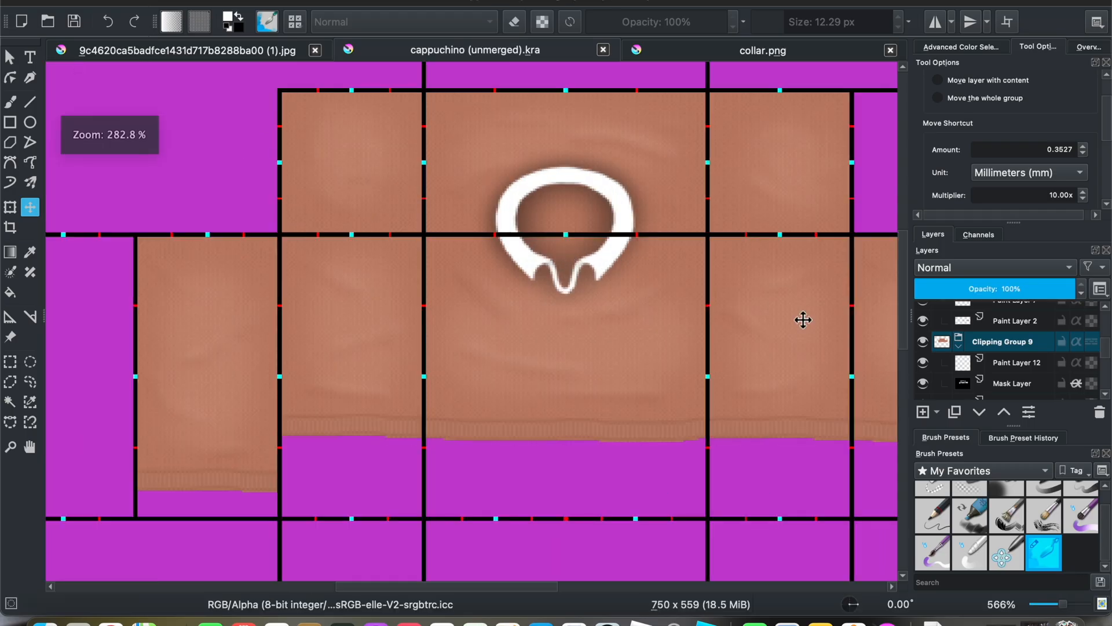
Merge Clipping Group 9 into a single layer, keeping it separate from the collar.
{"action": "scroll", "coordinate": [997, 364], "scroll_direction": "up", "scroll_amount": 3}
{"action": "left_click", "coordinate": [998, 363]}
{"action": "left_click", "coordinate": [1082, 292]}
{"action": "scroll", "coordinate": [654, 426], "scroll_direction": "down", "scroll_amount": 1}
{"action": "scroll", "coordinate": [656, 417], "scroll_direction": "up", "scroll_amount": 1}
{"action": "scroll", "coordinate": [1011, 365], "scroll_direction": "up", "scroll_amount": 5}
{"action": "left_click", "coordinate": [1010, 363]}
{"action": "key", "text": "ctrl+e"}
Erase the tan fabric inside the collar opening on the merged Clipping Group 9 layer with the 25 px Eraser Small brush.
{"action": "scroll", "coordinate": [1009, 365], "scroll_direction": "down", "scroll_amount": 3}
{"action": "left_click", "coordinate": [995, 325]}
{"action": "key", "text": "b"}
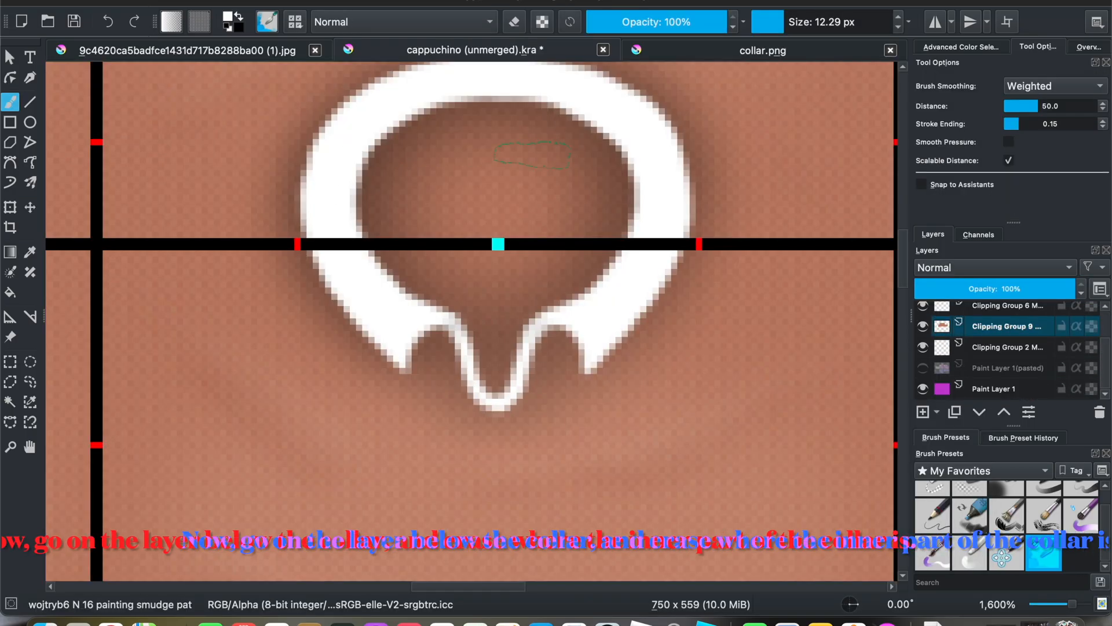
{"action": "scroll", "coordinate": [985, 516], "scroll_direction": "up", "scroll_amount": 2}
{"action": "left_click", "coordinate": [947, 498]}
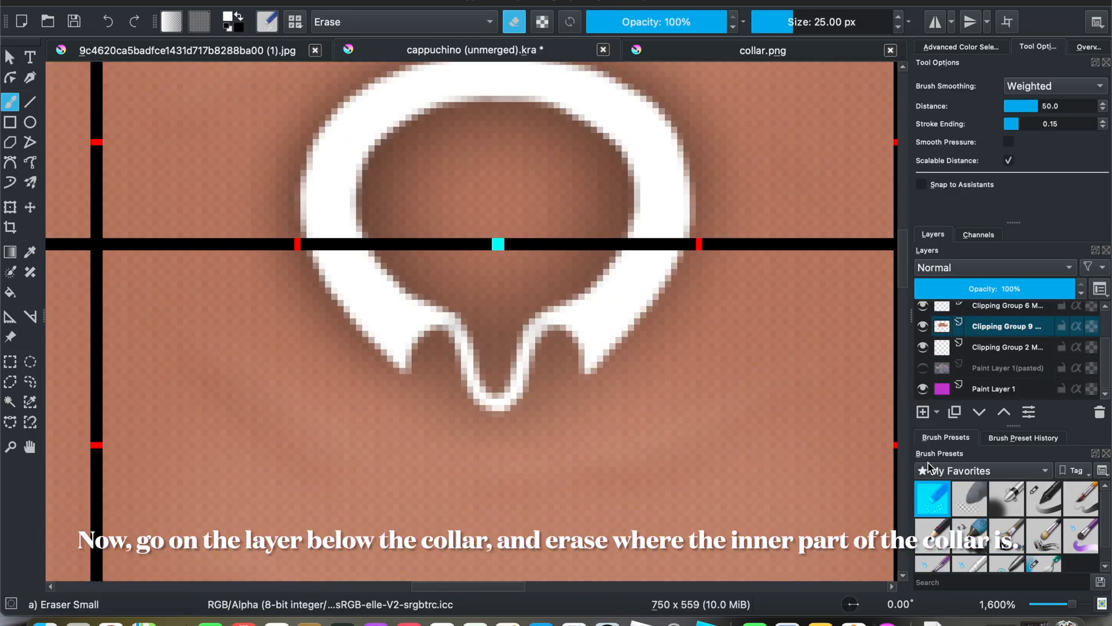
{"action": "mouse_move", "coordinate": [488, 129]}
{"action": "left_mouse_down"}
{"action": "mouse_move", "coordinate": [432, 237]}
{"action": "mouse_move", "coordinate": [559, 154]}
{"action": "mouse_move", "coordinate": [504, 249]}
{"action": "left_mouse_up"}
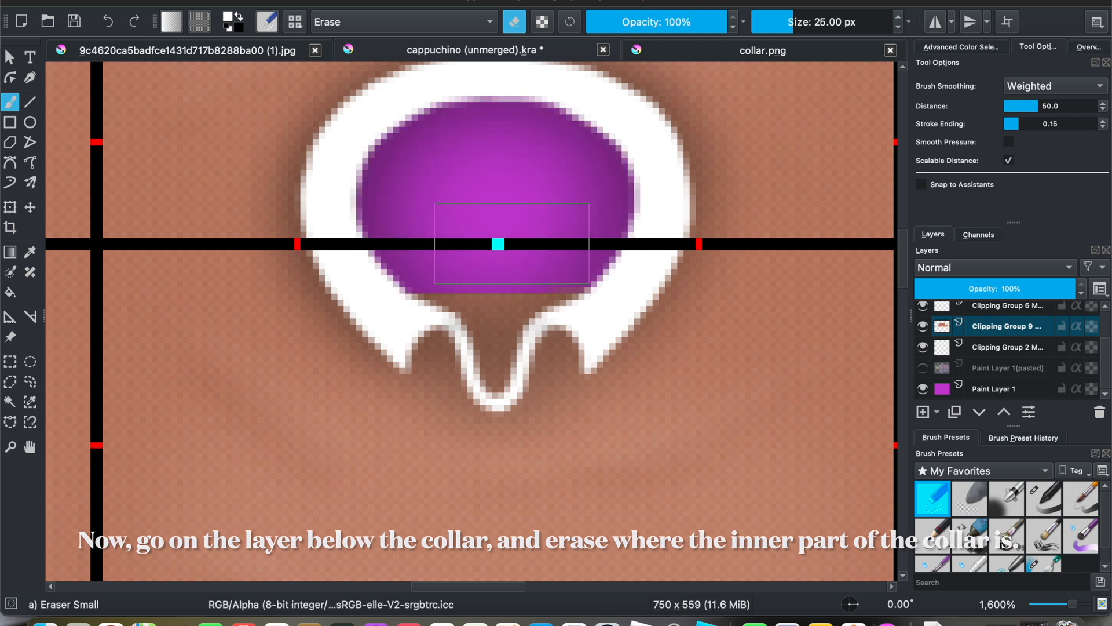
Erase the remaining tan fabric inside the collar's narrow lower notch with the eraser at 3.27 px.
{"action": "scroll", "coordinate": [498, 202], "scroll_direction": "up", "scroll_amount": 1}
{"action": "left_click", "coordinate": [767, 24]}
{"action": "left_click_drag", "start_coordinate": [766, 25], "coordinate": [798, 25]}
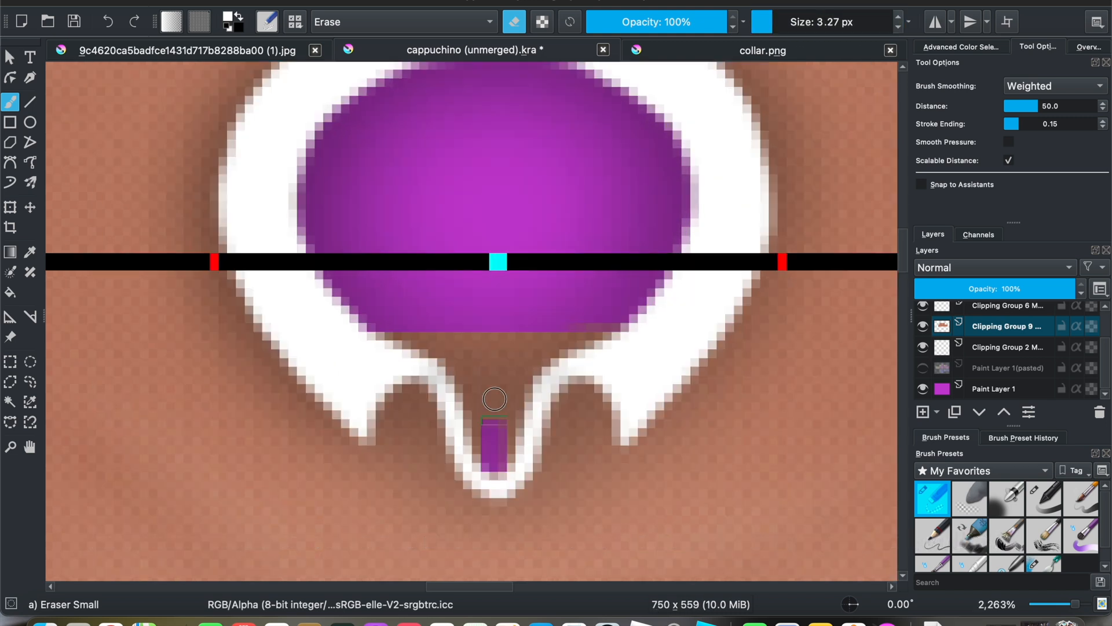
{"action": "left_click_drag", "start_coordinate": [494, 399], "coordinate": [476, 450]}
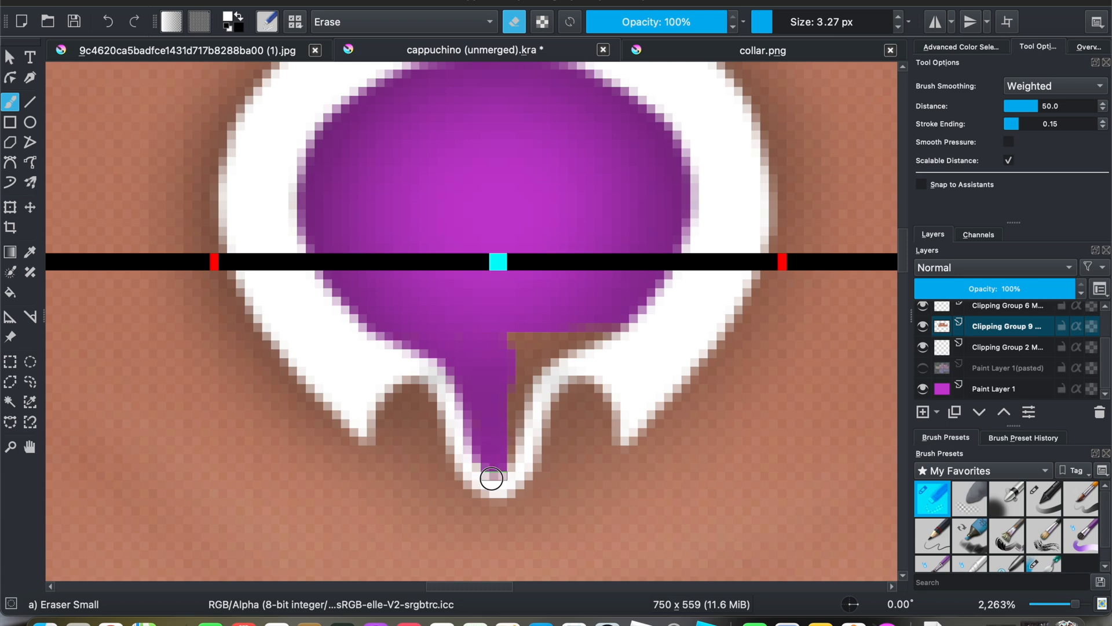
{"action": "scroll", "coordinate": [543, 325], "scroll_direction": "down", "scroll_amount": 10}
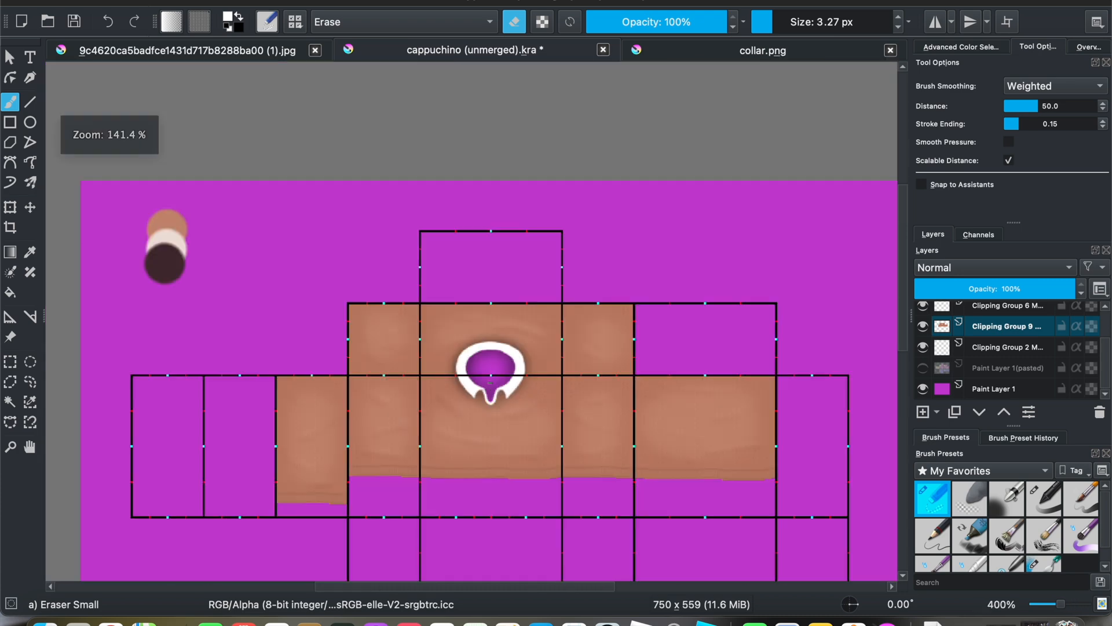
{"action": "scroll", "coordinate": [570, 270], "scroll_direction": "up", "scroll_amount": 5}
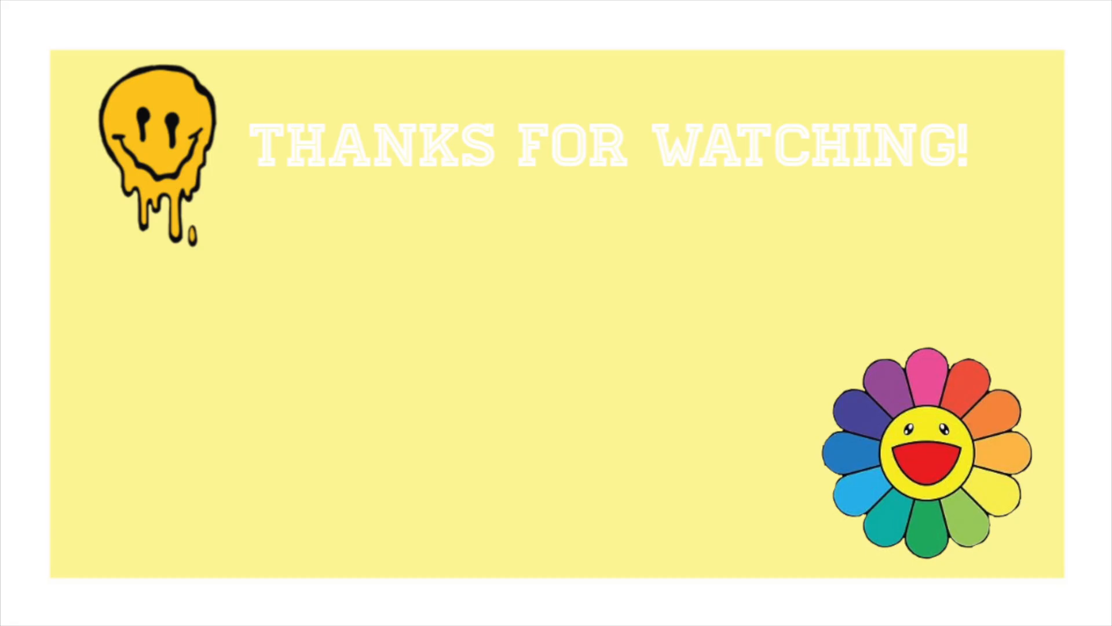